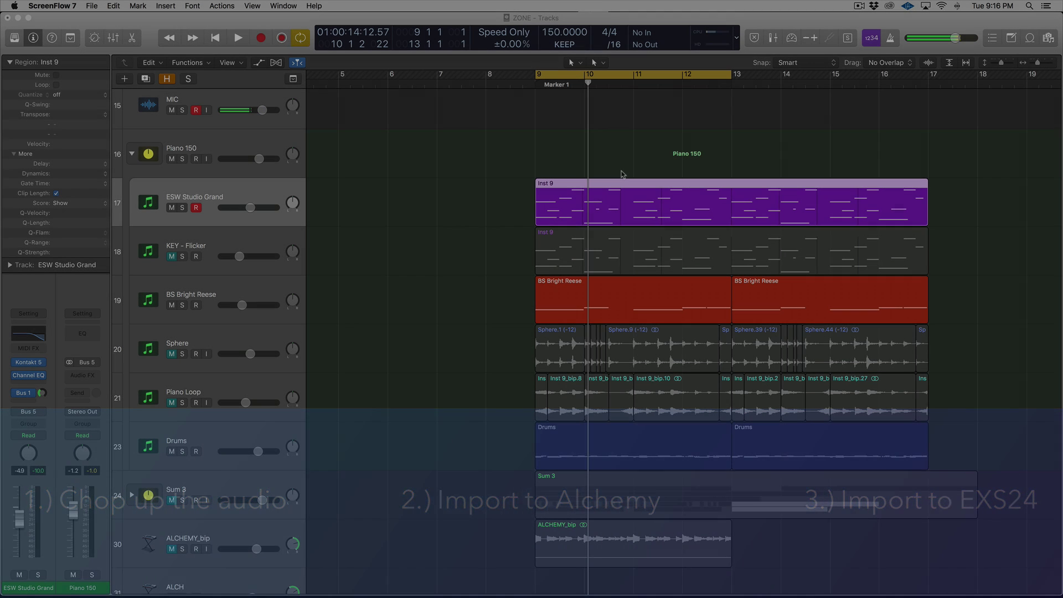
- Bring the Logic Pro project window to the front
left_click(548, 184)
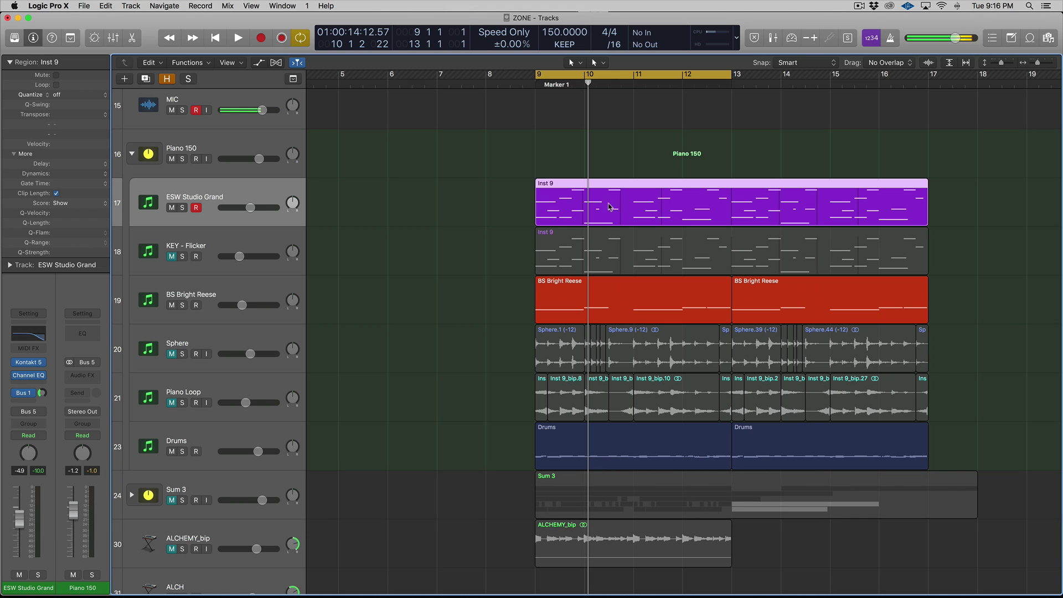
- Open the ESW Studio Grand instrument, play the piano part from bar 9, then close it
left_click(31, 364)
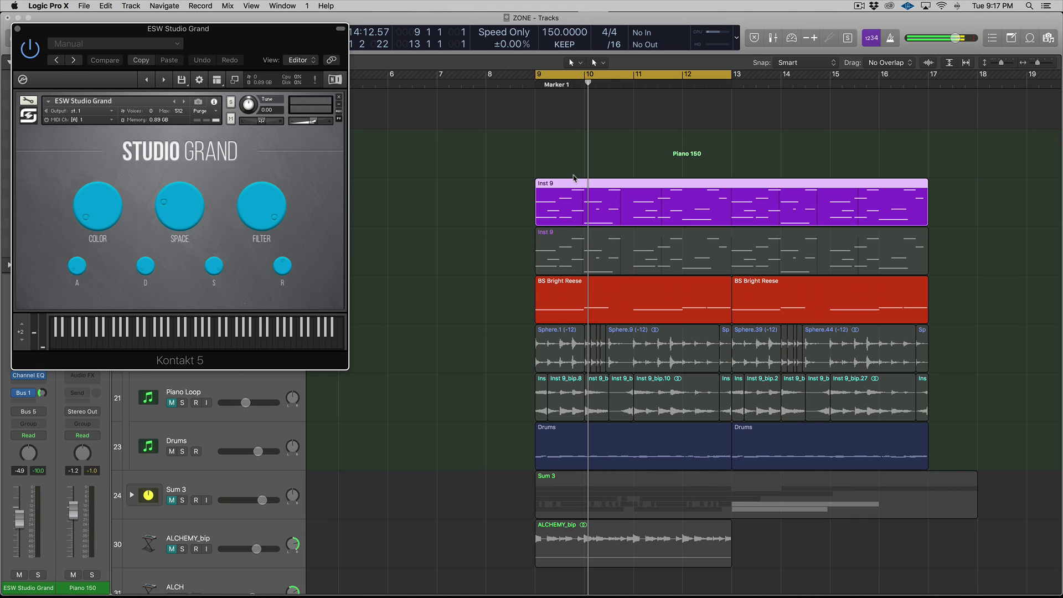
left_click_drag(155, 32, 310, 86)
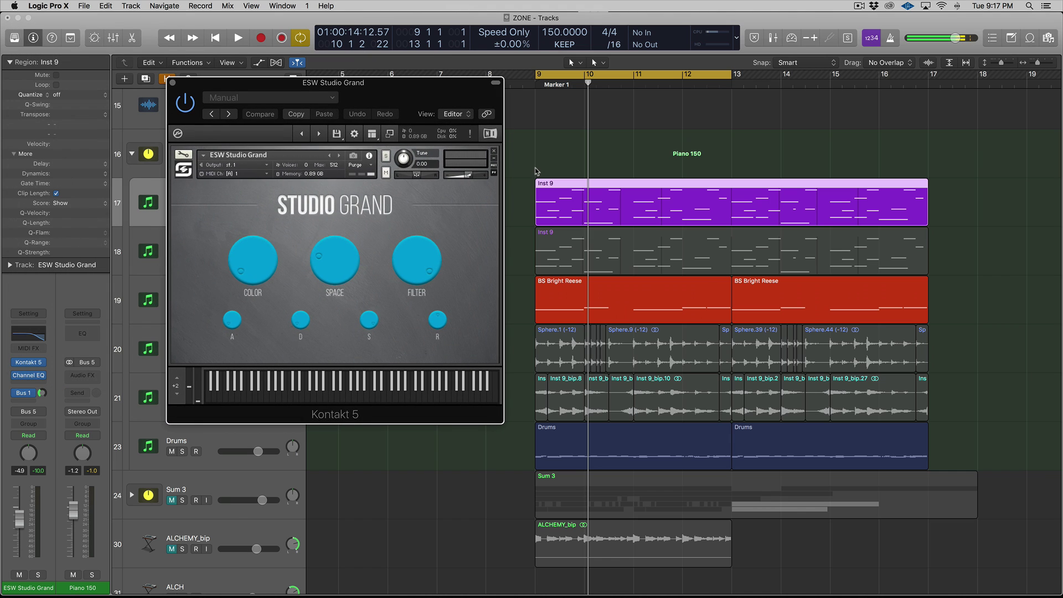
key("space")
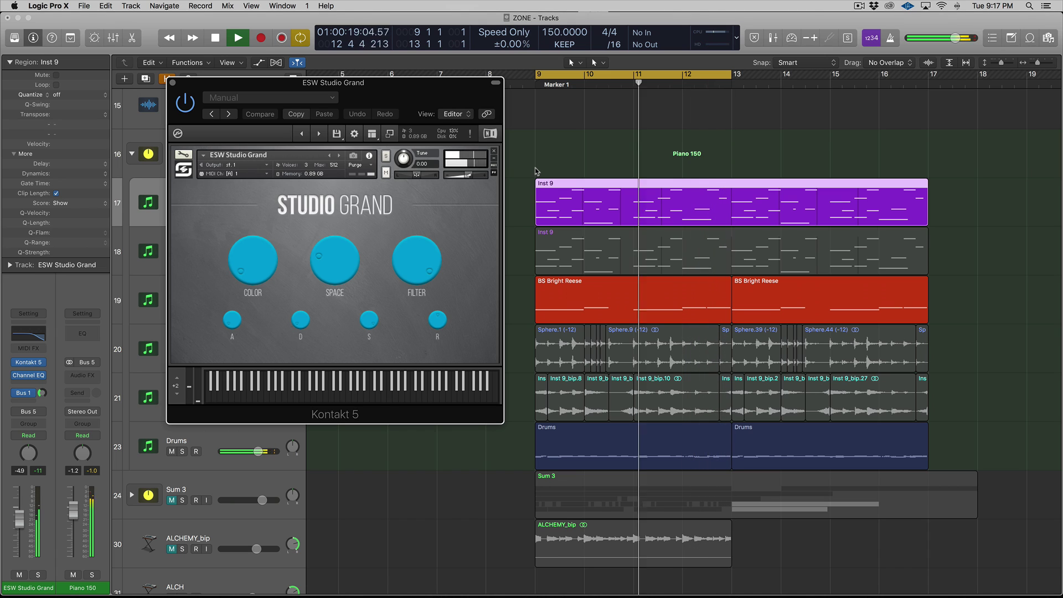
key("space")
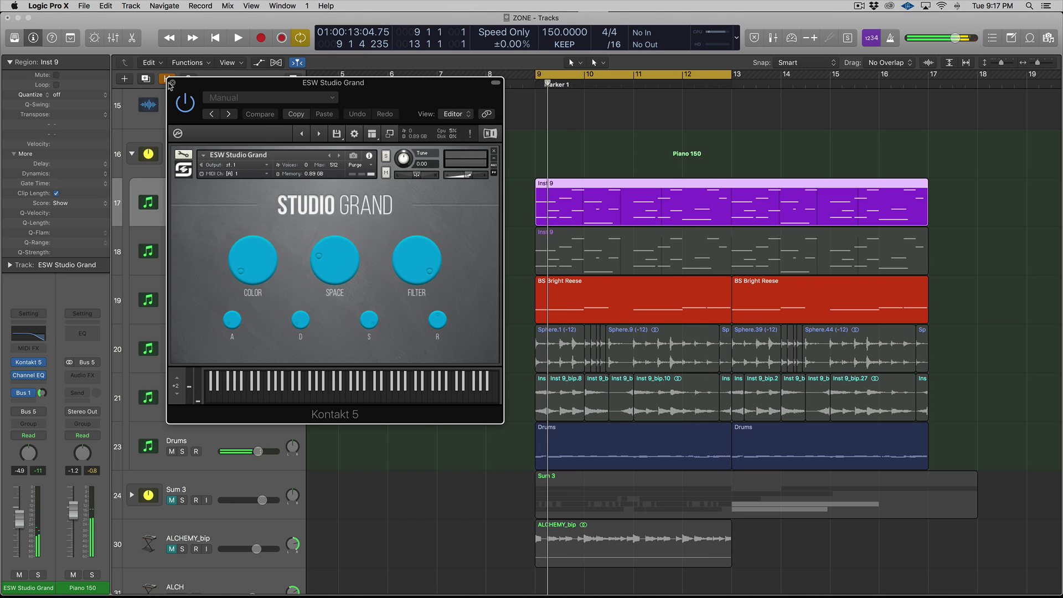
left_click(168, 82)
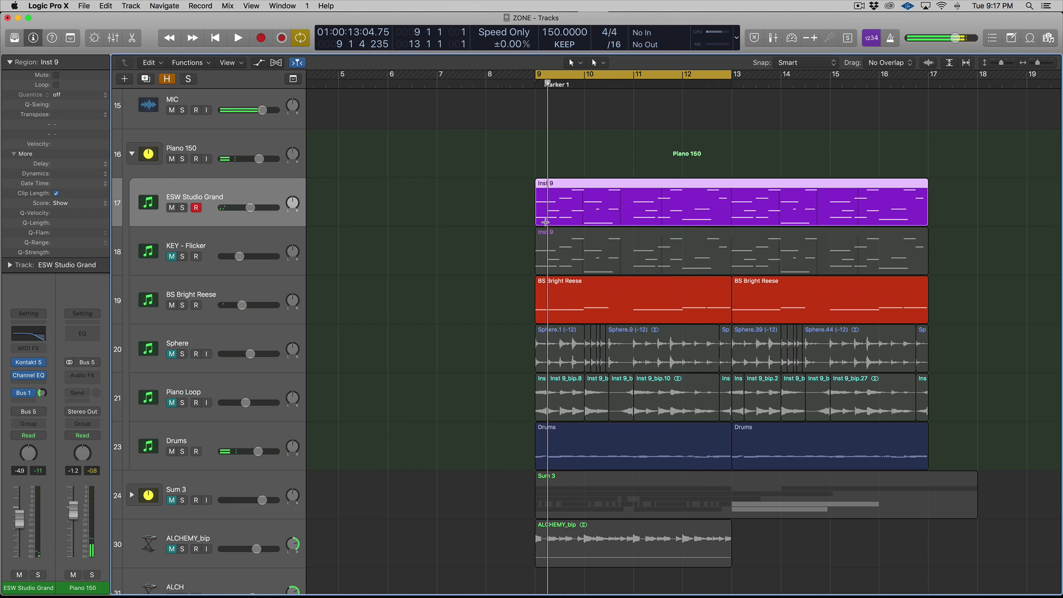
- Solo the KEY - Flicker Inst 9 region and hear it through Serum, then clear the solo
left_click(193, 245)
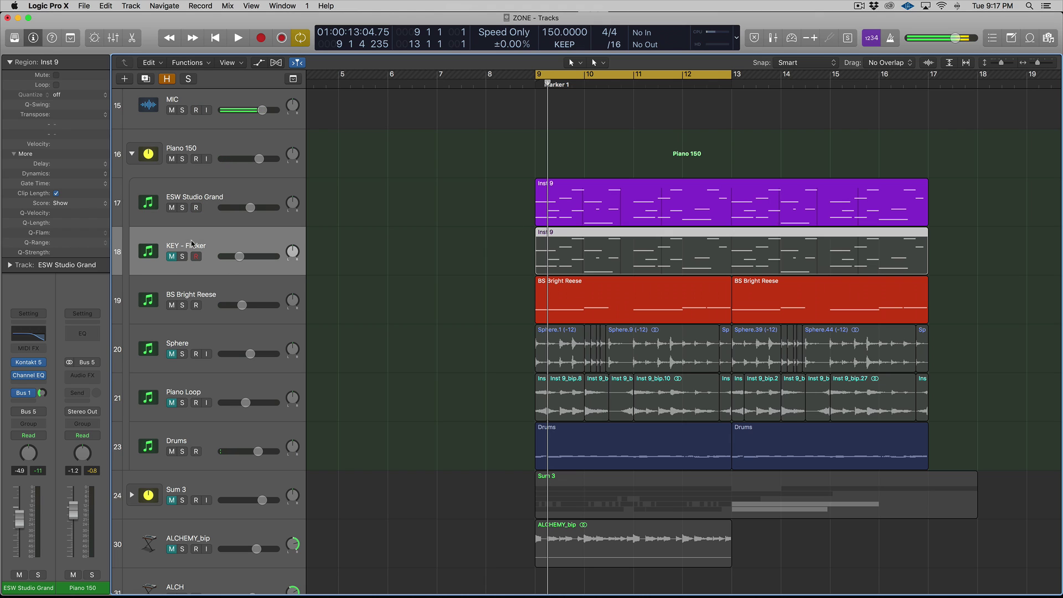
key("ctrl+s")
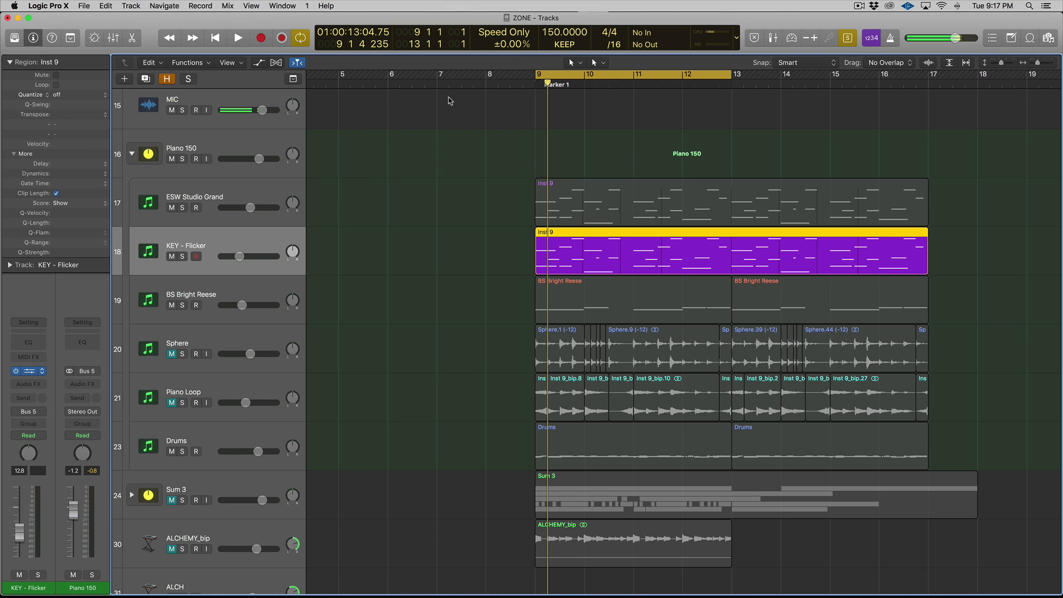
key("v")
key("space")
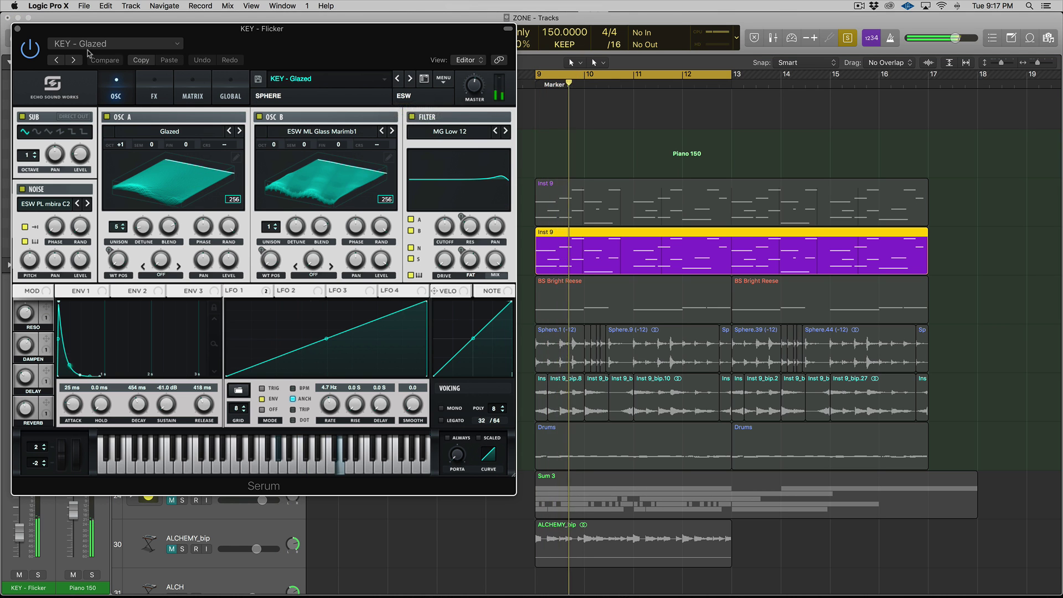
key("v")
key("space")
left_click(182, 256)
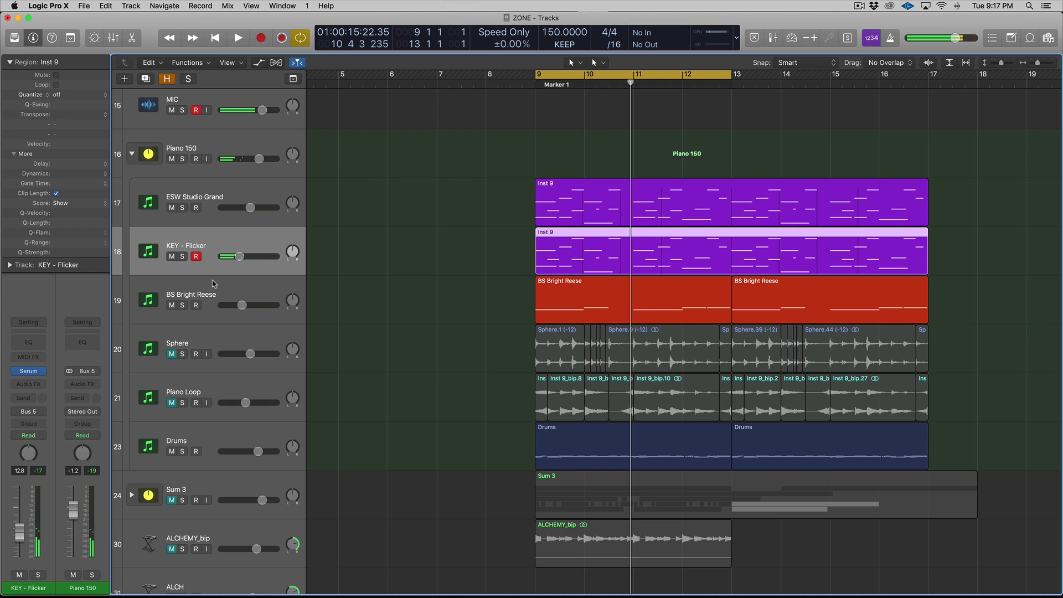
- Unmute the Sphere and Piano Loop tracks
left_click(196, 347)
left_click(172, 353)
left_click(171, 402)
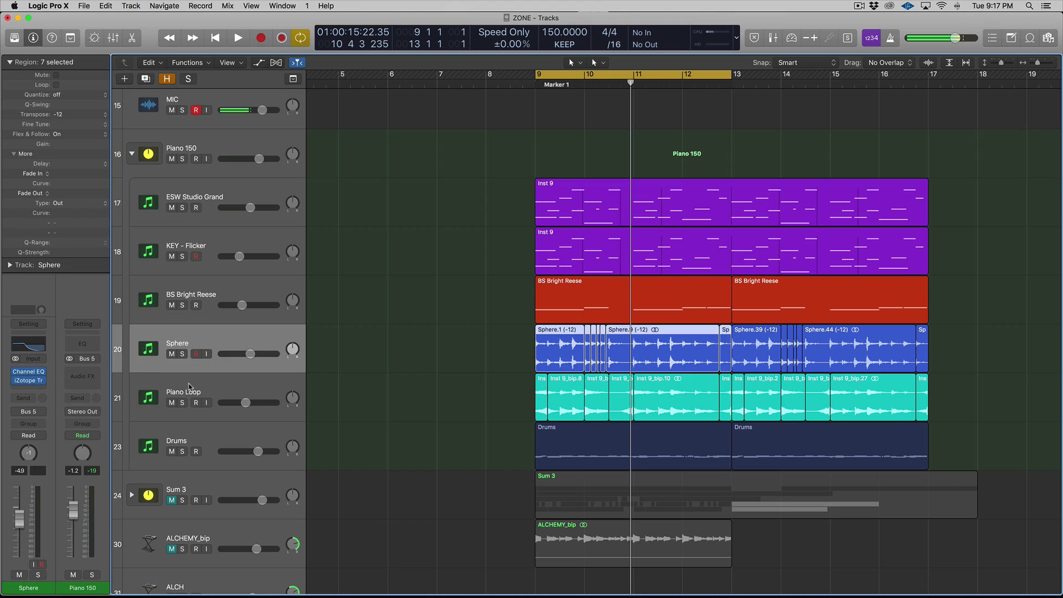
left_click(189, 386)
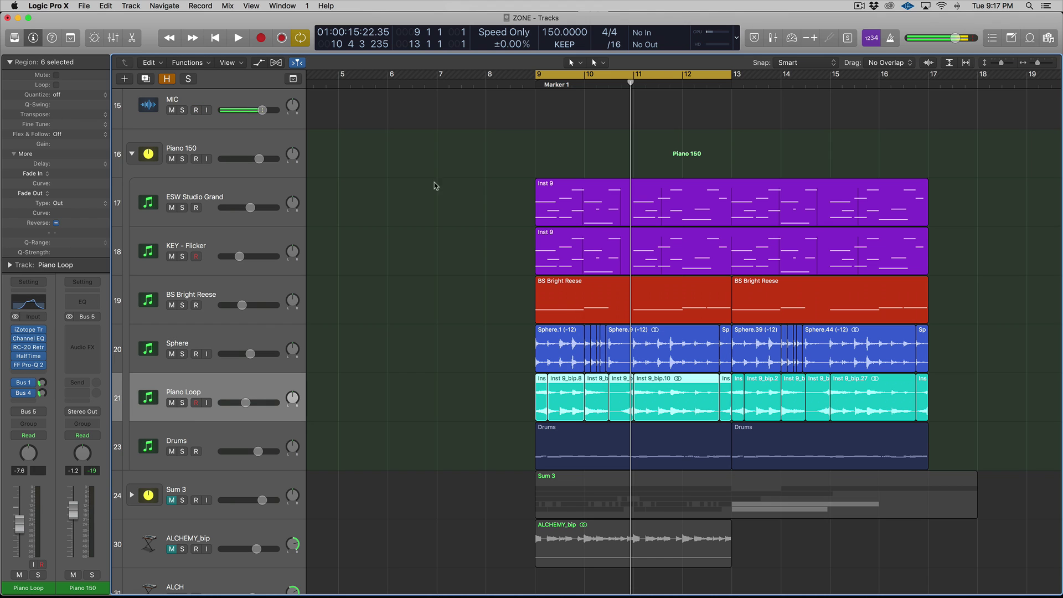
- Mute ESW Studio Grand and KEY - Flicker, then zoom to bars 9–12 with Piano Loop selected
left_click(172, 207)
left_click(172, 256)
key("z")
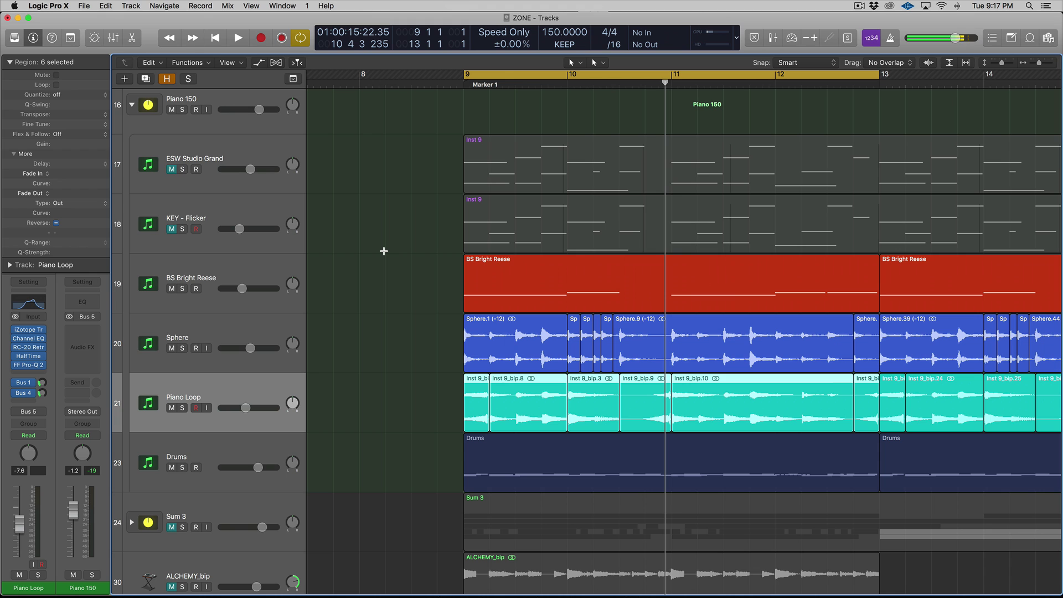
scroll(388, 251, "up", 1)
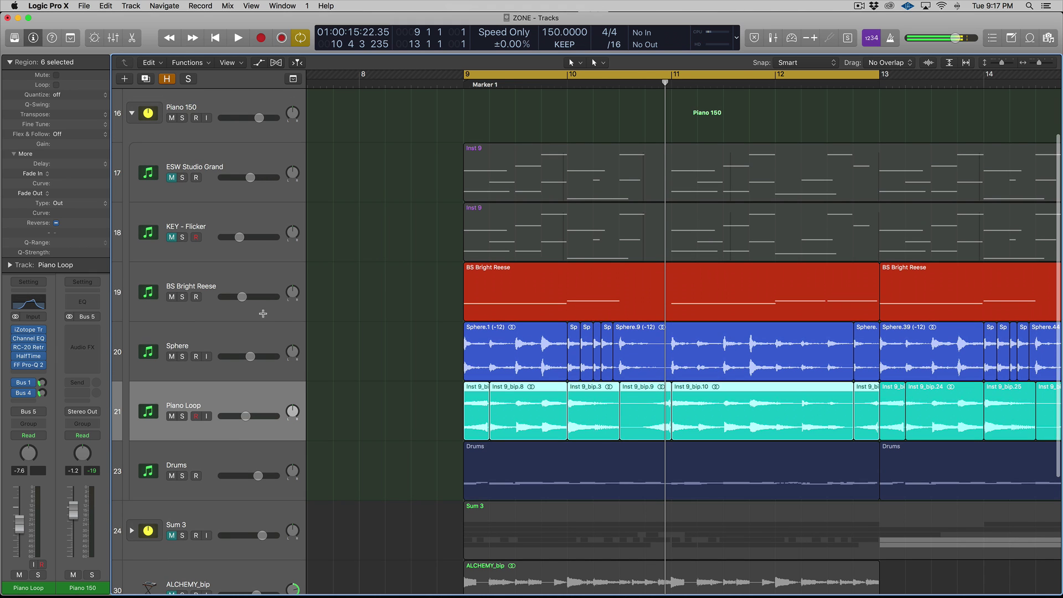
left_click(232, 351)
left_click(198, 398)
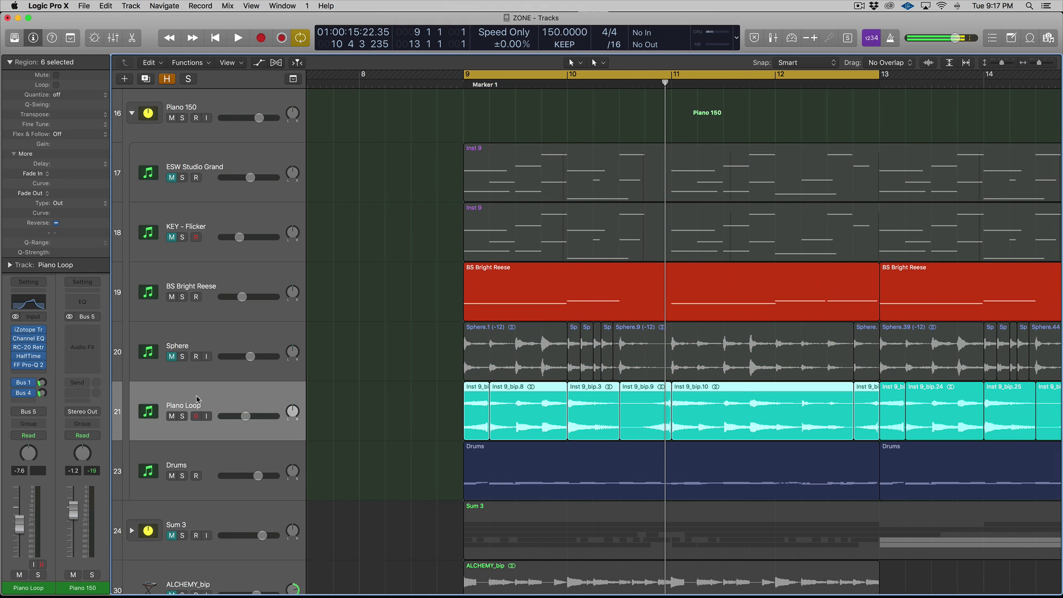
key("super+Right")
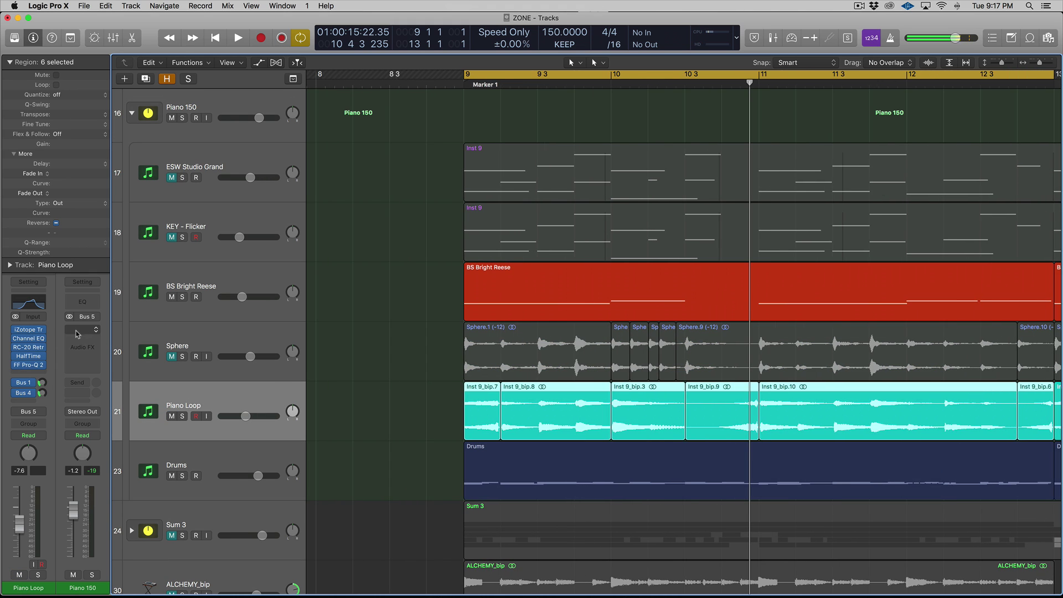
left_click(26, 332)
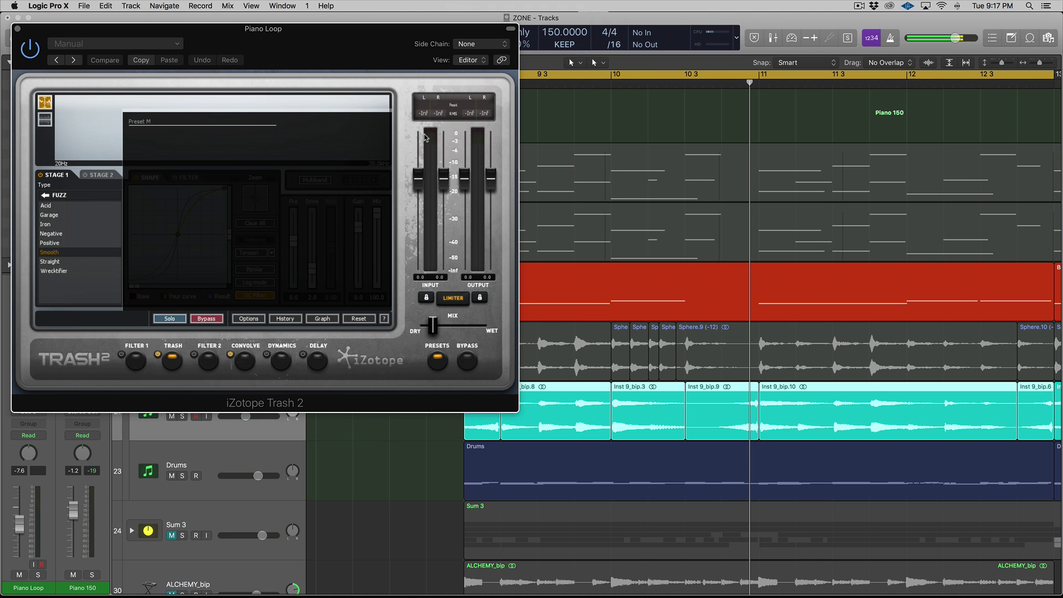
left_click(16, 22)
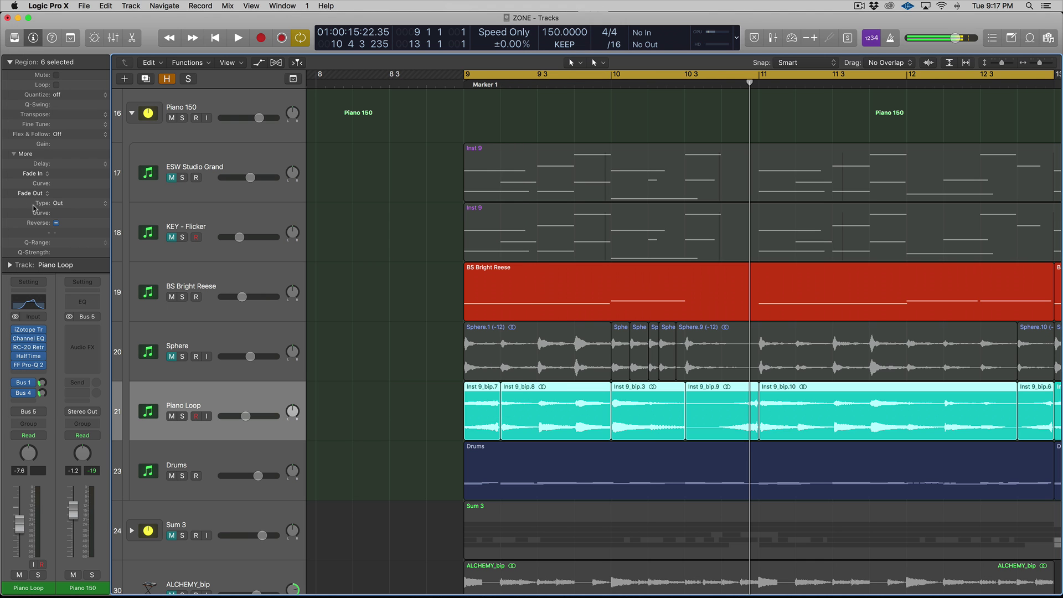
left_click(30, 348)
left_click_drag(186, 33, 206, 56)
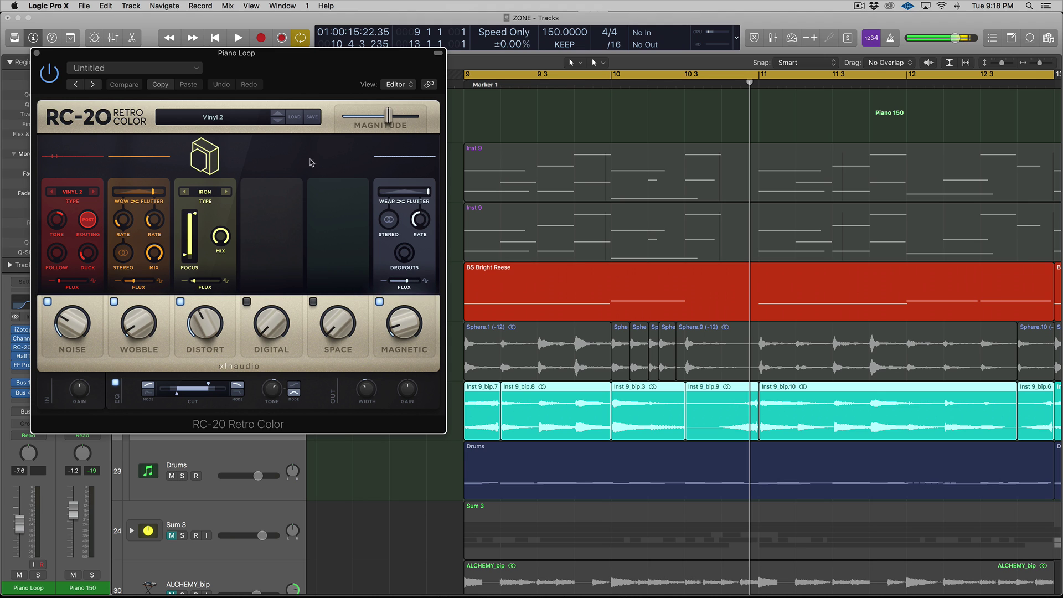
left_click(37, 54)
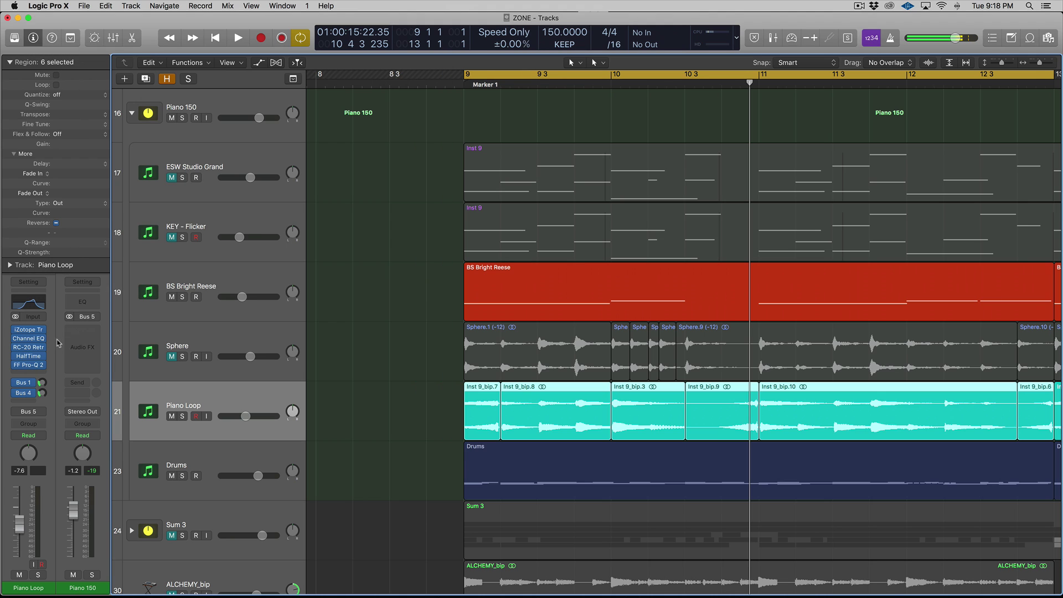
left_click(28, 359)
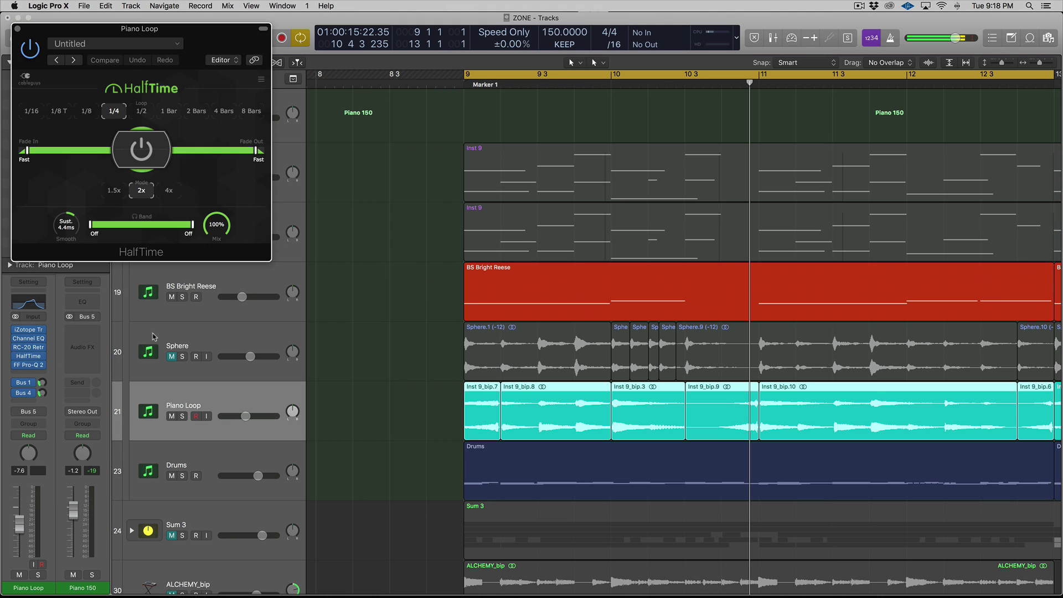
left_click(17, 29)
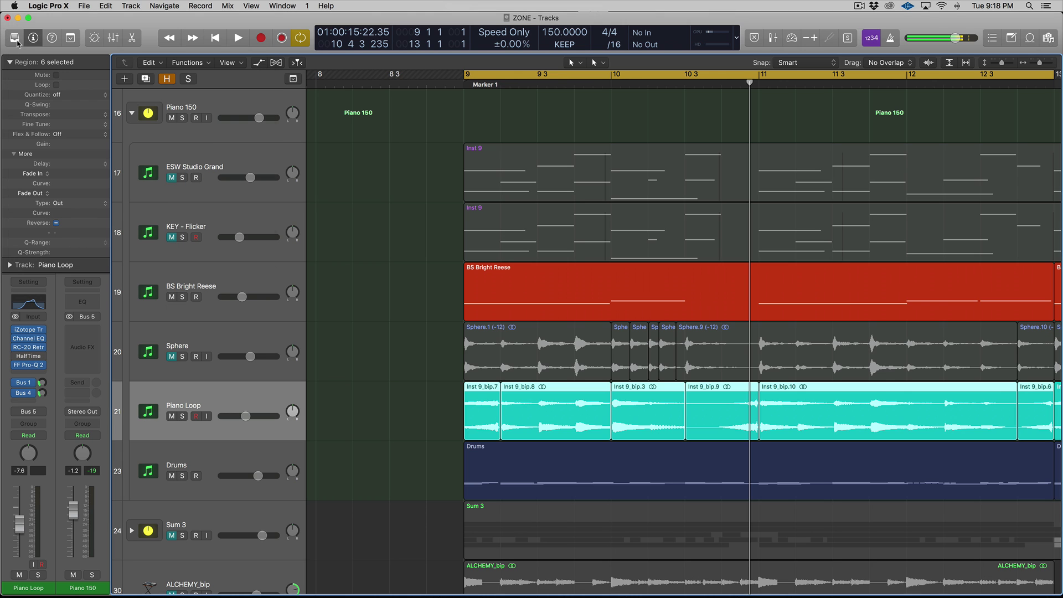
left_click(22, 365)
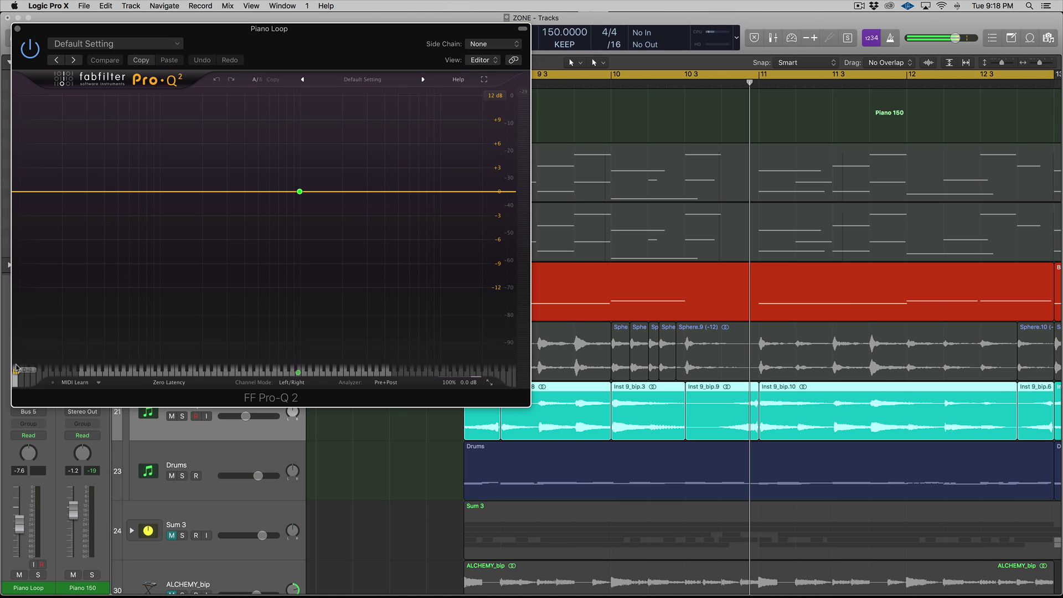
left_click(17, 29)
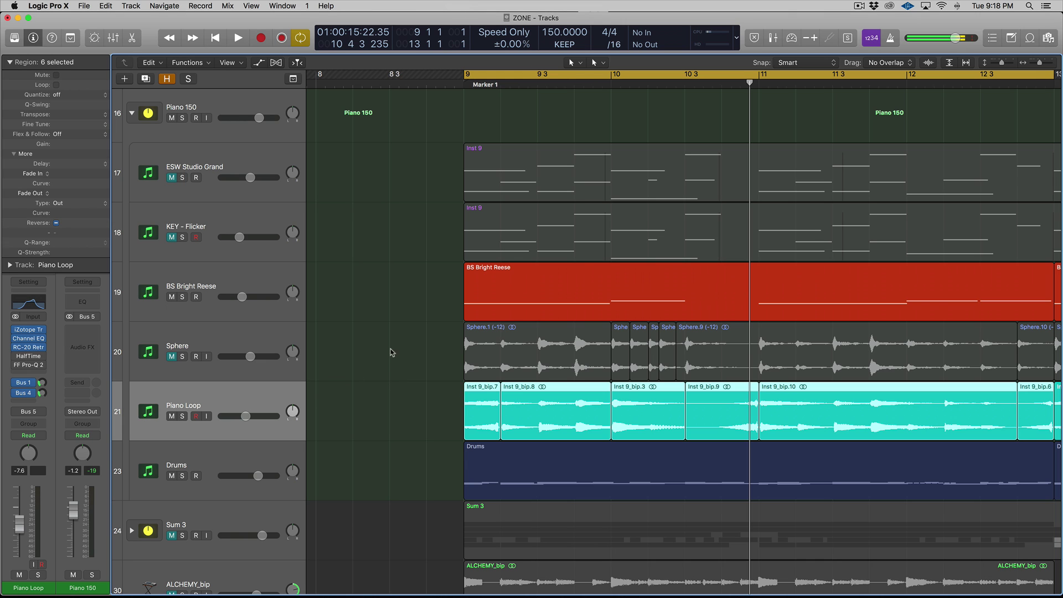
key("space")
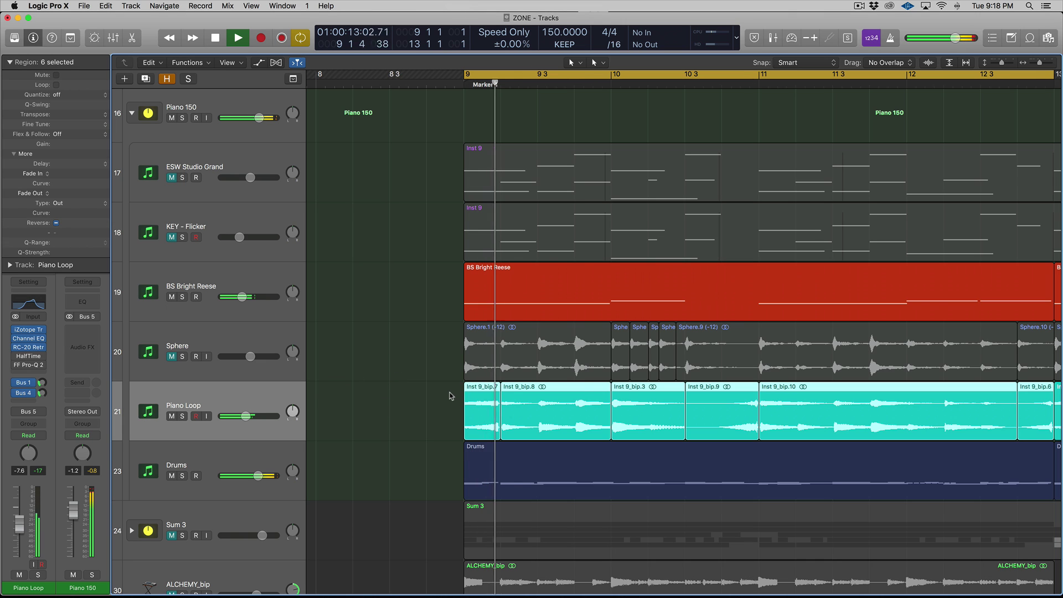
key("space")
key("space")
key("super+Left")
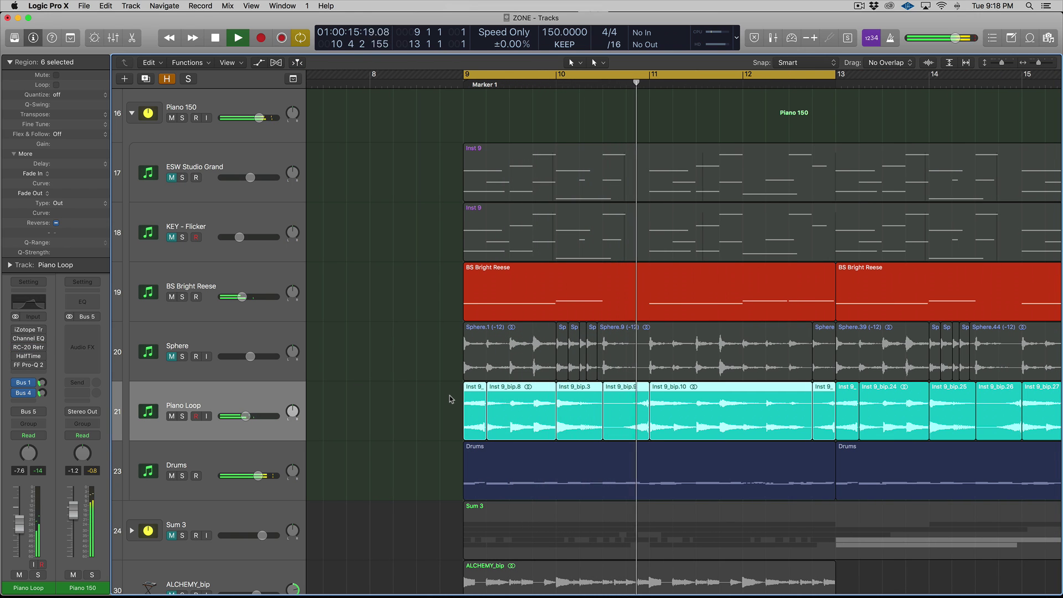
key("space")
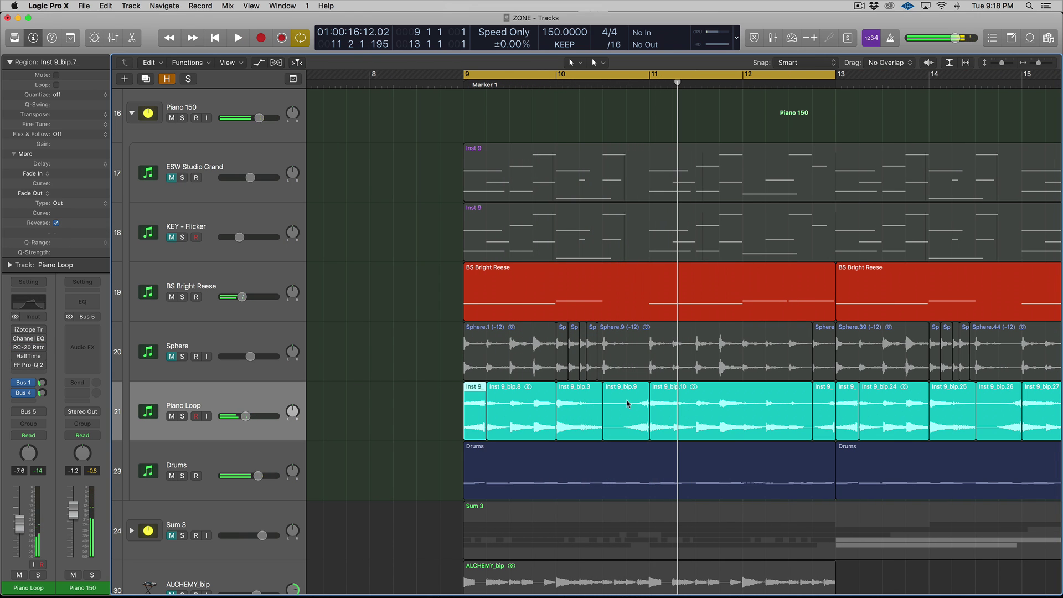
left_click(631, 402)
left_click(474, 392)
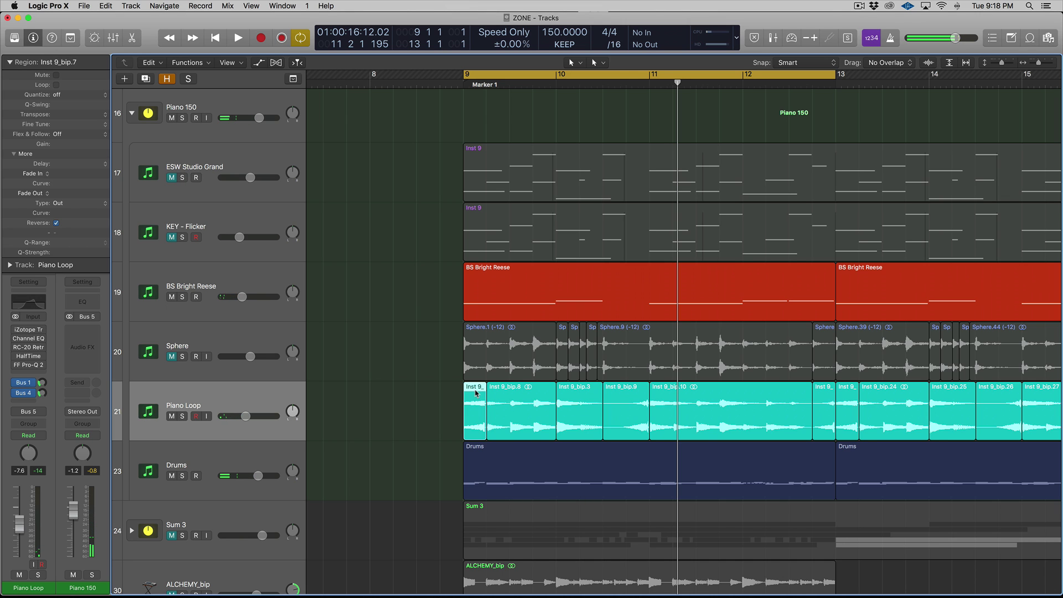
left_click_drag(475, 393, 474, 393)
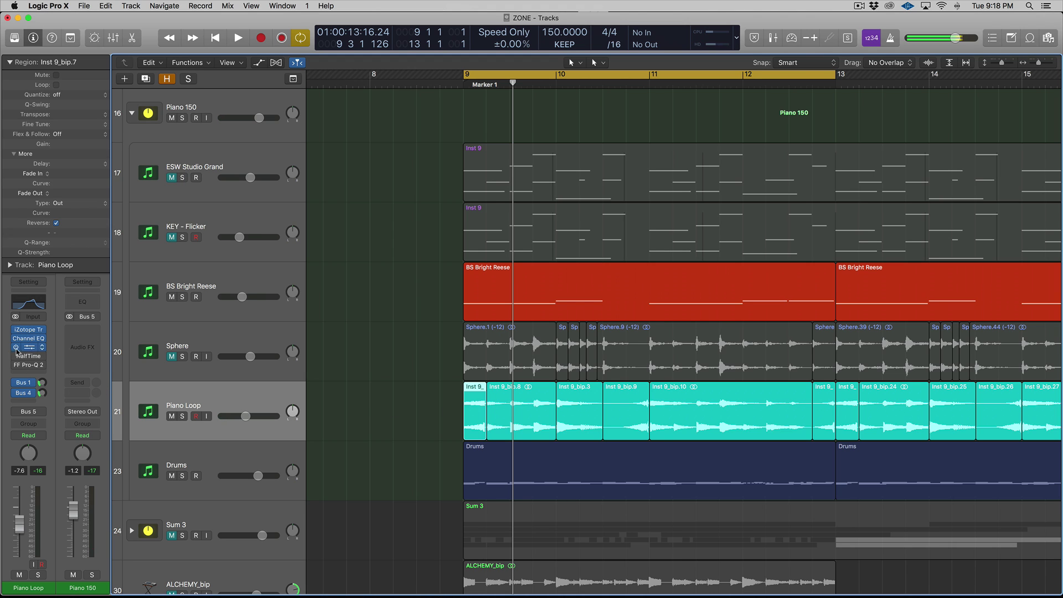
key("space")
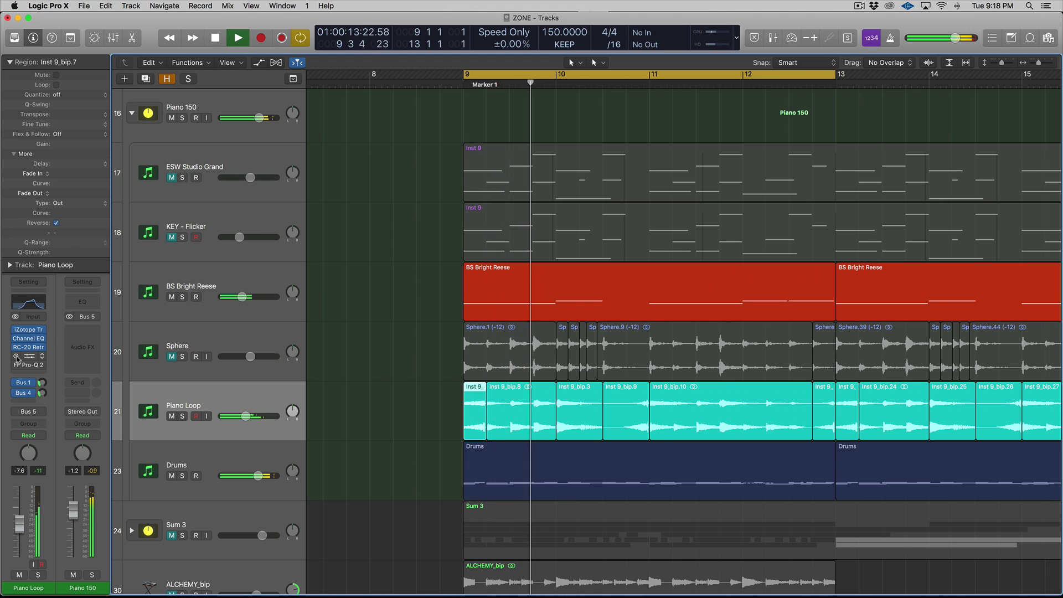
key("space")
left_click(29, 358)
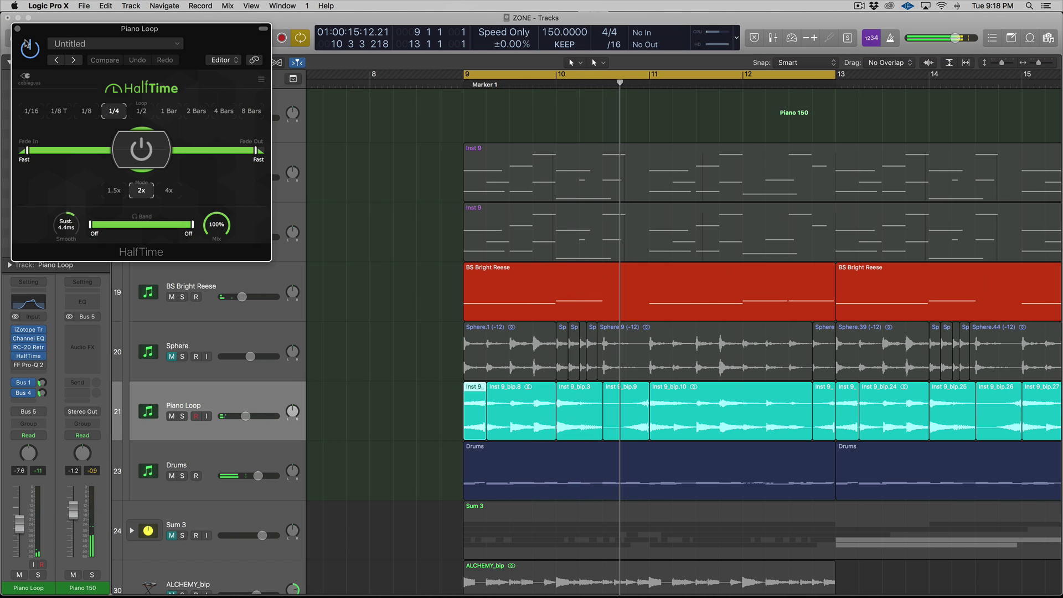
left_click(17, 29)
key("space")
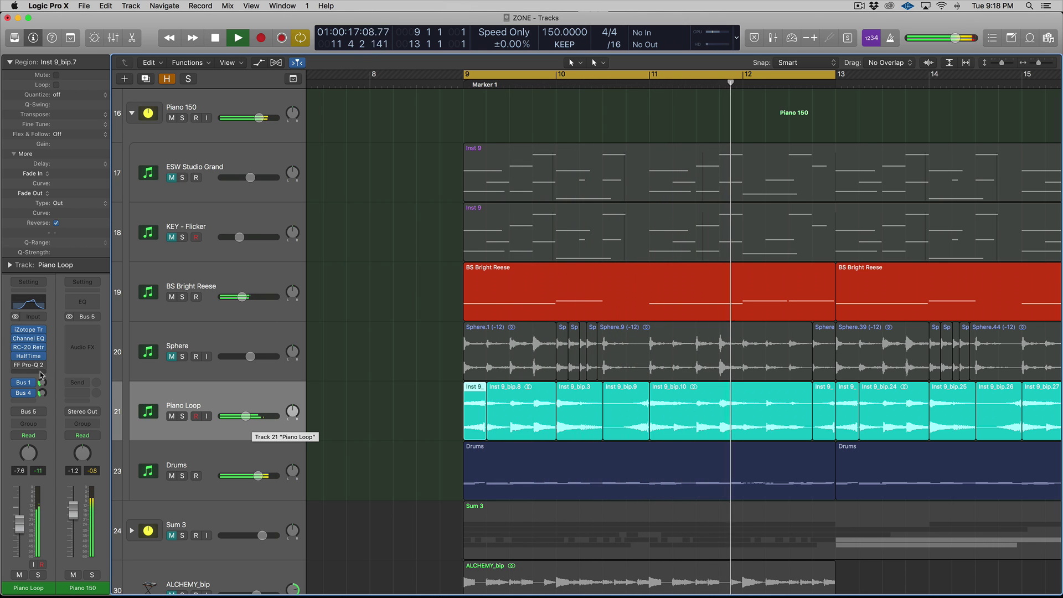
left_click(31, 350)
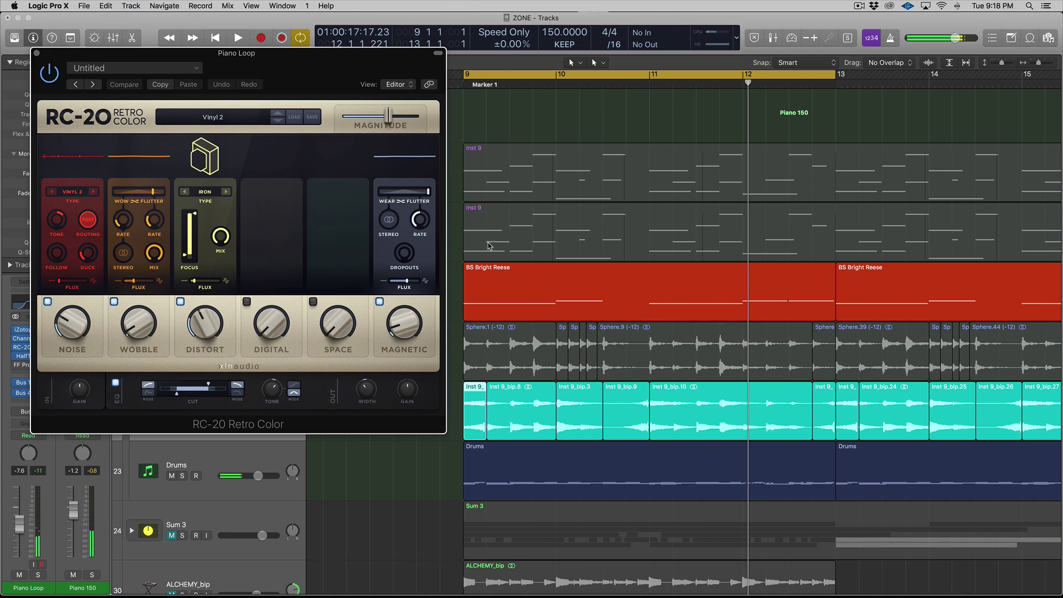
key("space")
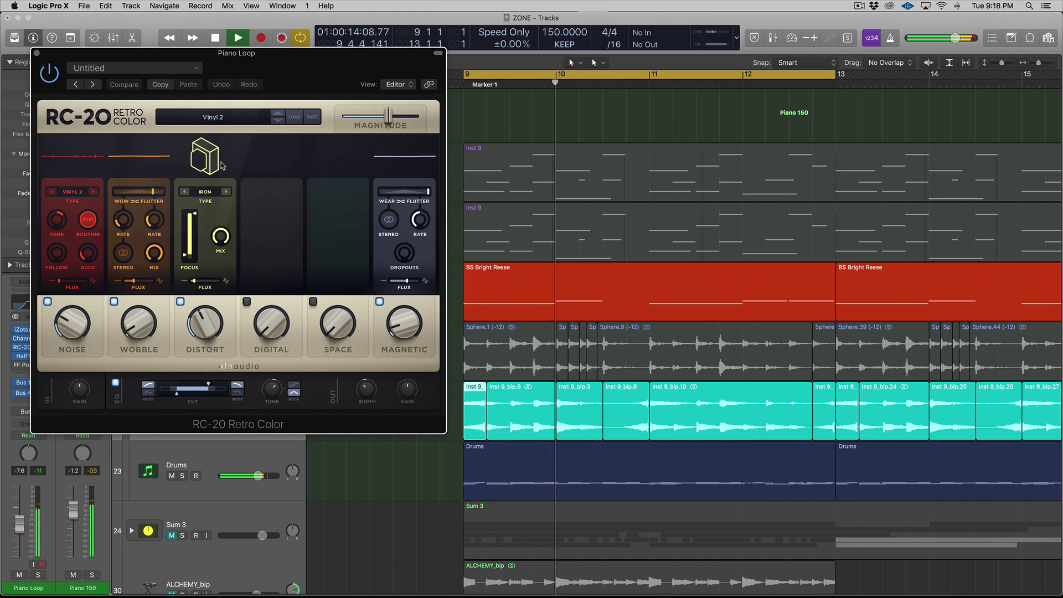
key("space")
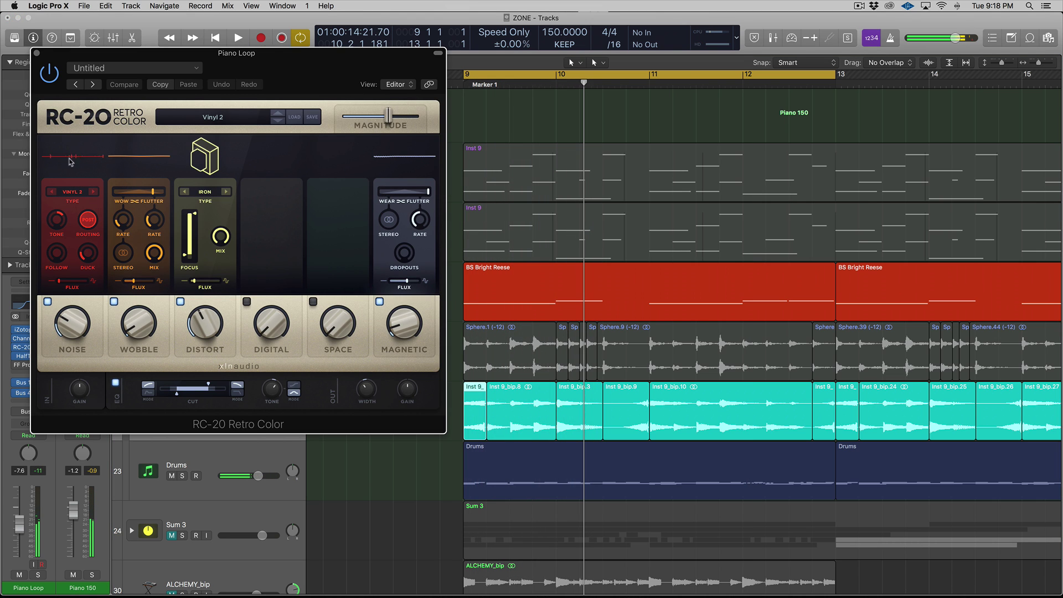
left_click(38, 54)
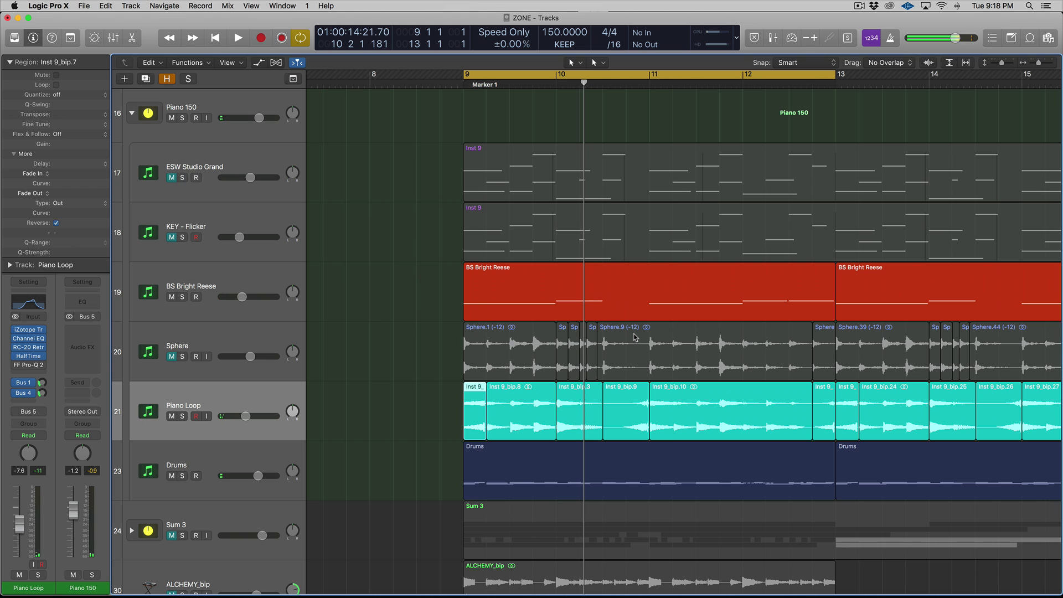
key("space")
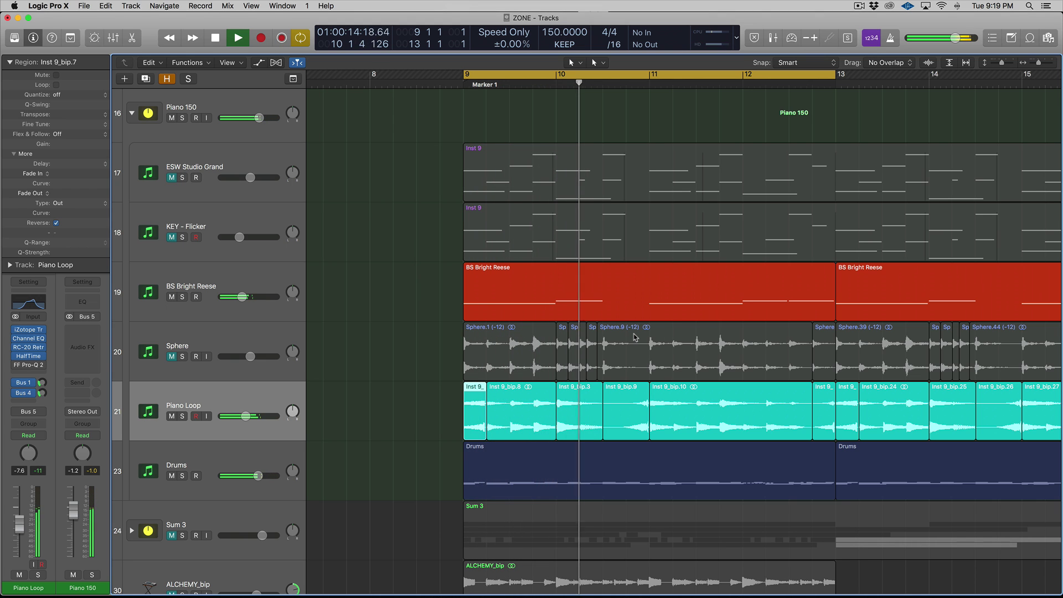
- Solo and audition the ESW Studio Grand part from bar 9, then turn solo off
key("super+Left")
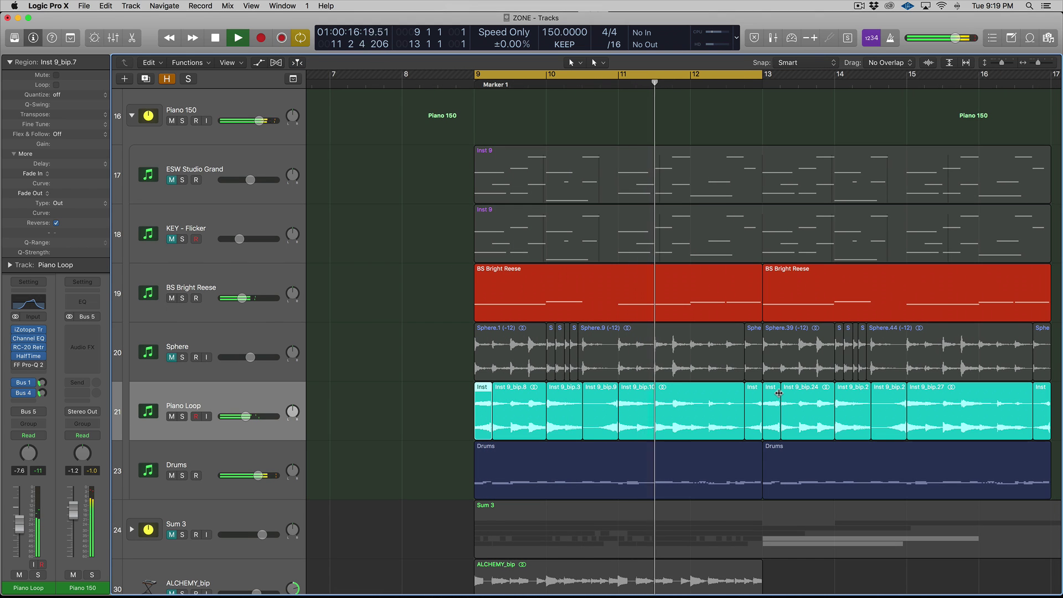
scroll(779, 394, "right", 1)
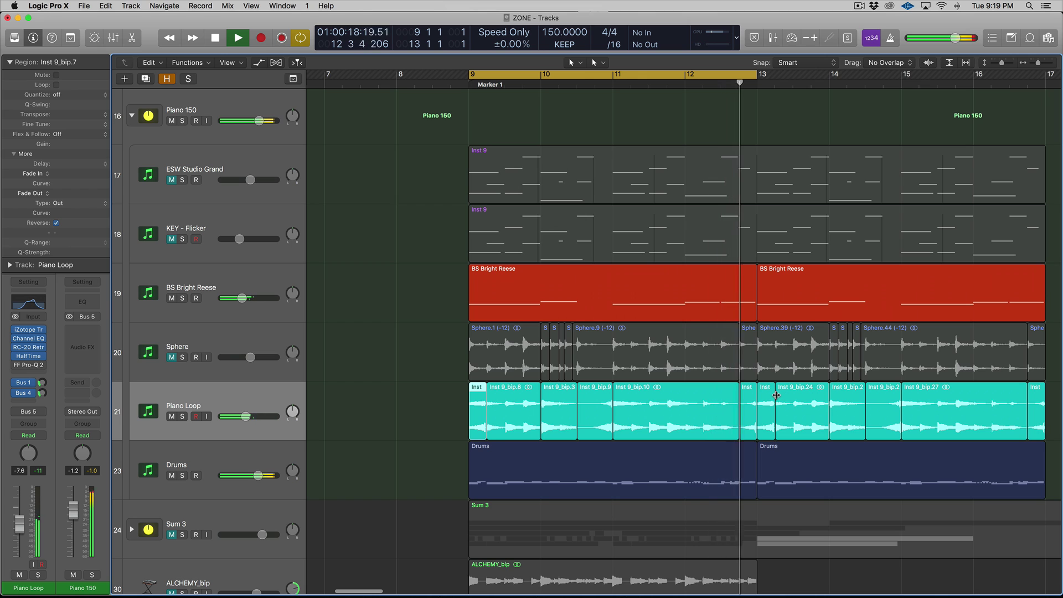
key("space")
left_click(174, 182)
key("ctrl+s")
key("space")
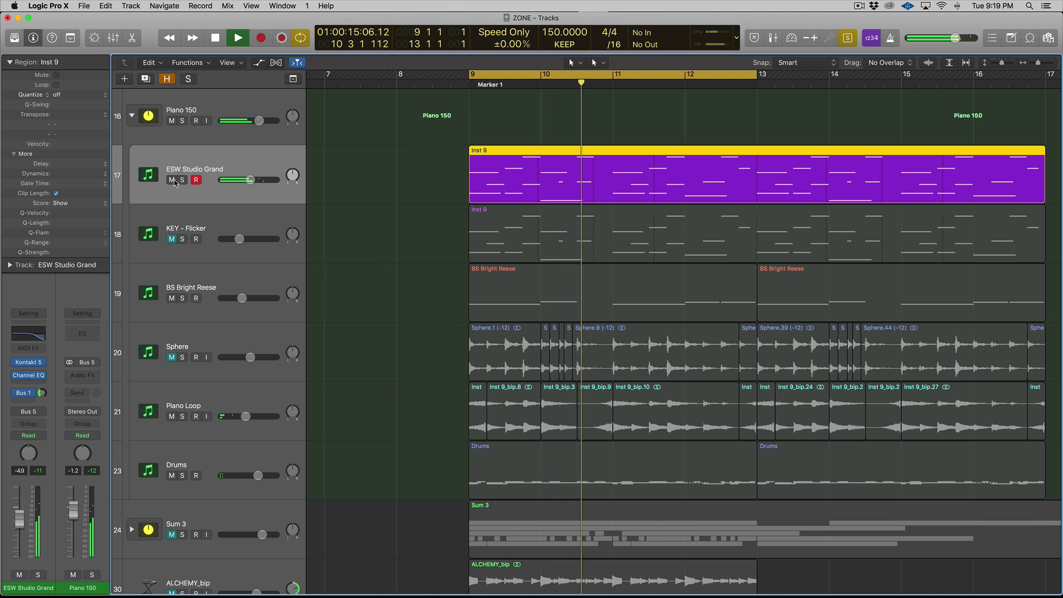
key("space")
key("ctrl+s")
- Unmute the Sphere track and play its chops soloed from bar 9
left_click(210, 384)
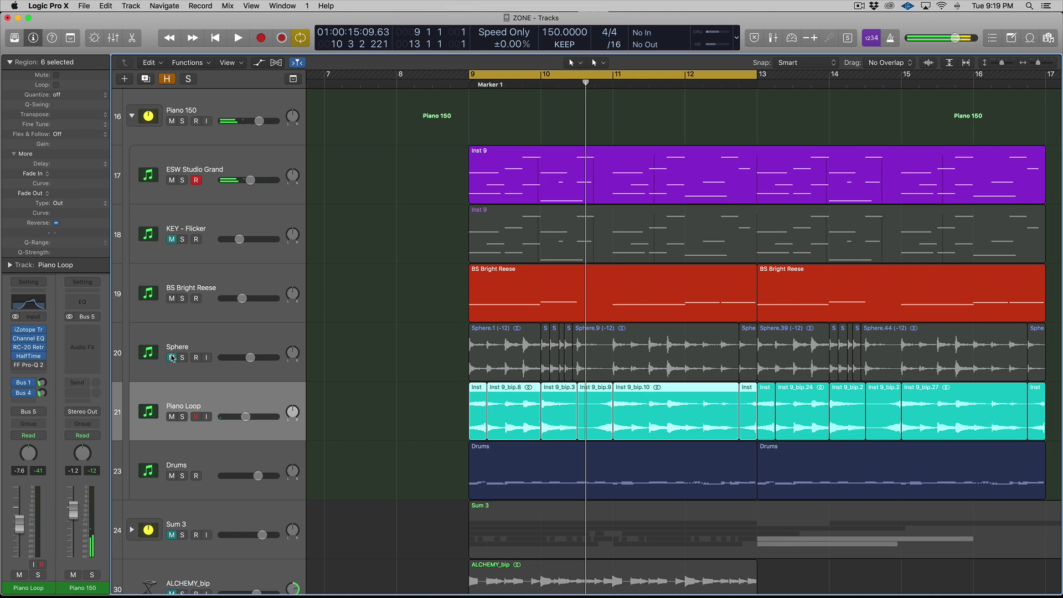
left_click(172, 358)
left_click(206, 348)
key("ctrl+s")
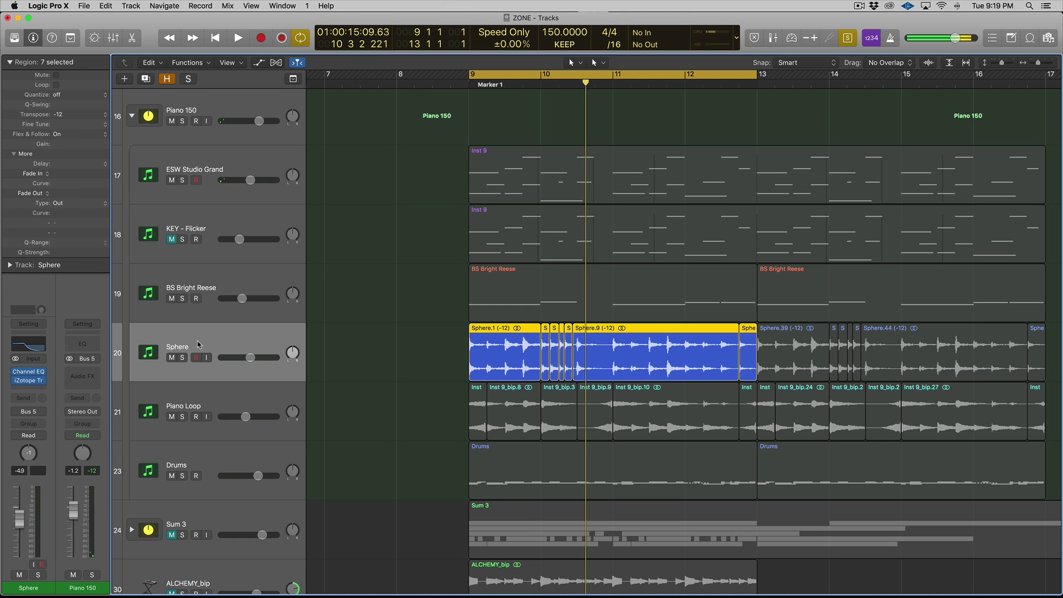
key("space")
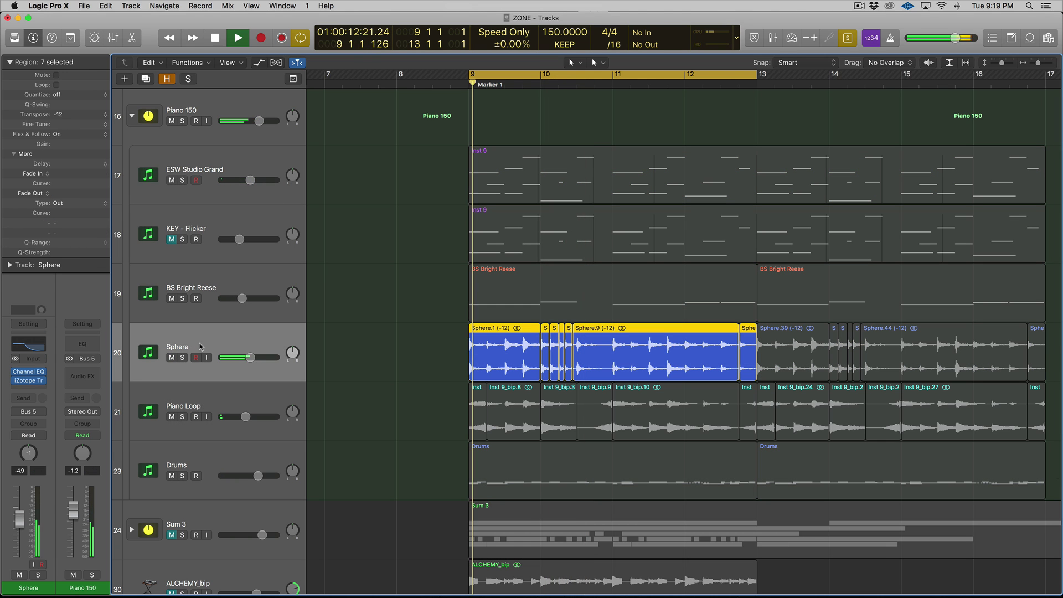
- Mute Piano Loop, replay the Sphere chops, and zoom into bars 9 to 11
left_click(239, 399)
key("ctrl+m")
left_click(208, 368)
key("space")
scroll(444, 353, "right", 2)
key("cmd+Right")
key("cmd+Right")
key("space")
key("cmd+Down")
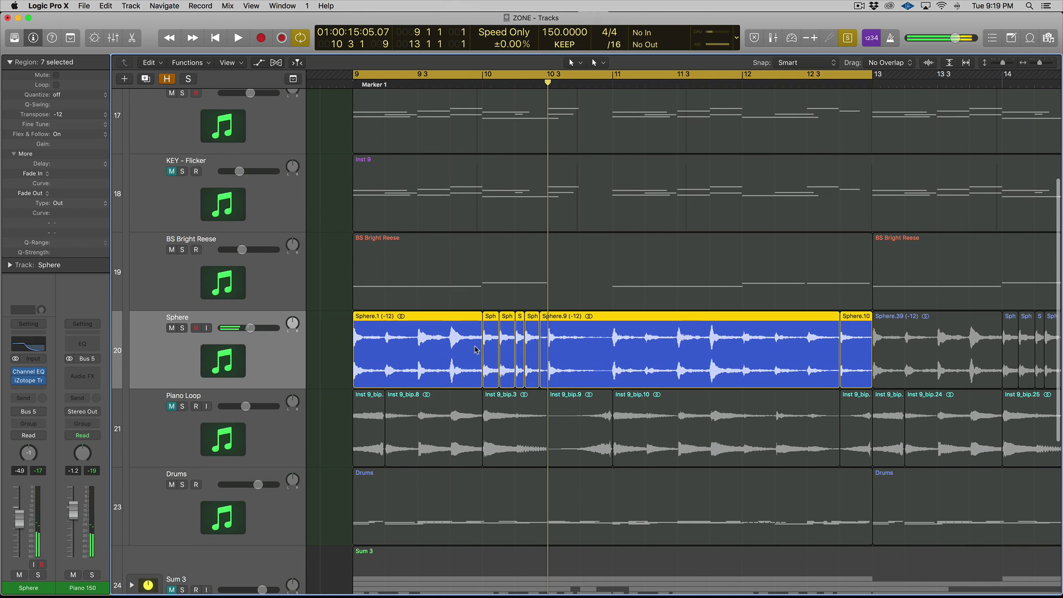
key("cmd+Right")
key("cmd+Right")
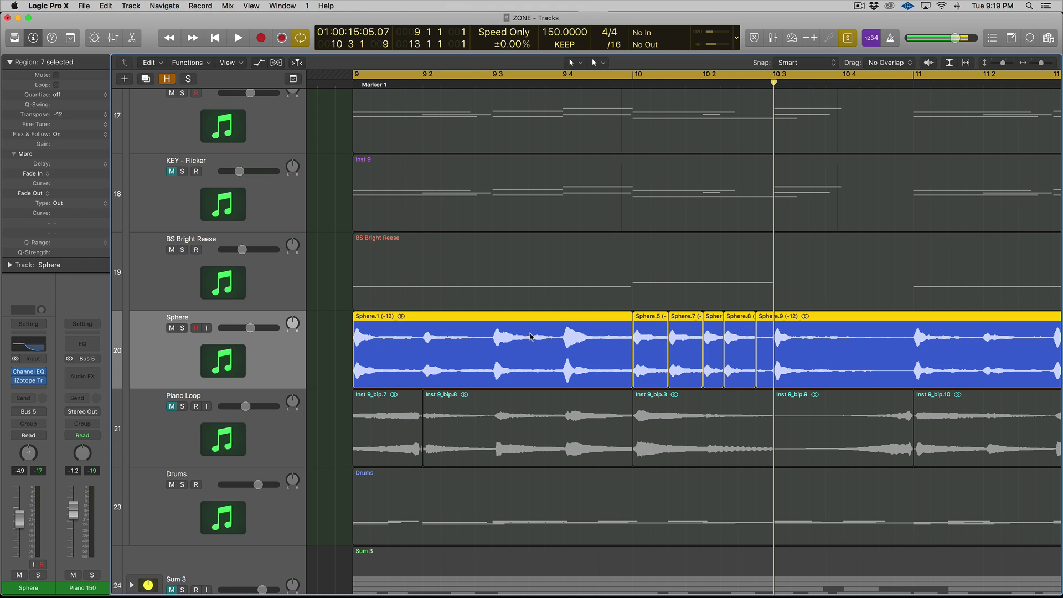
- Add a new audio track and Option-copy the first Sphere chop onto it
key("alt+cmd+a")
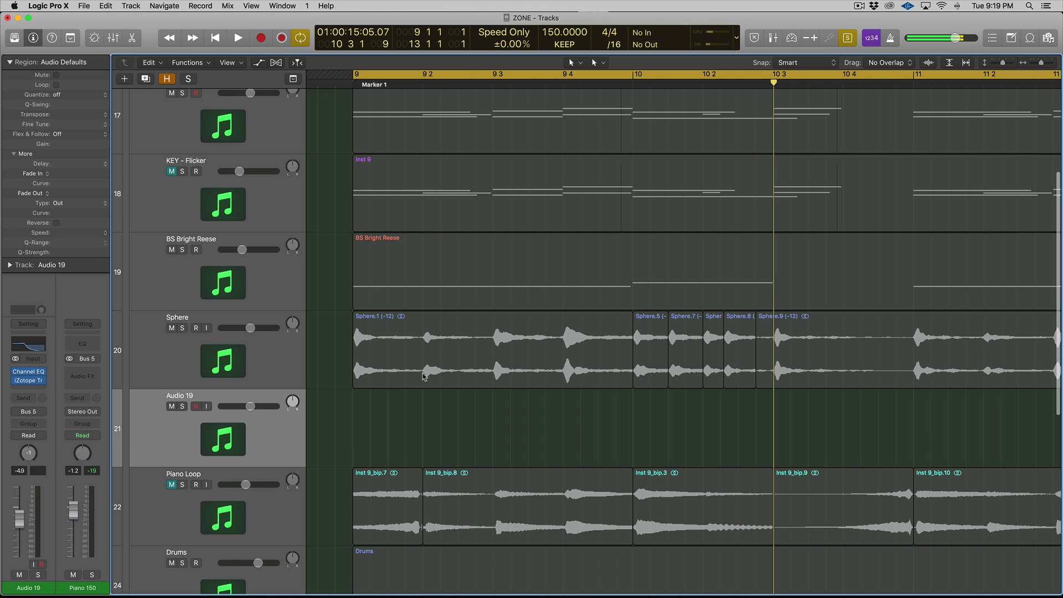
left_click_drag(761, 423, 629, 384)
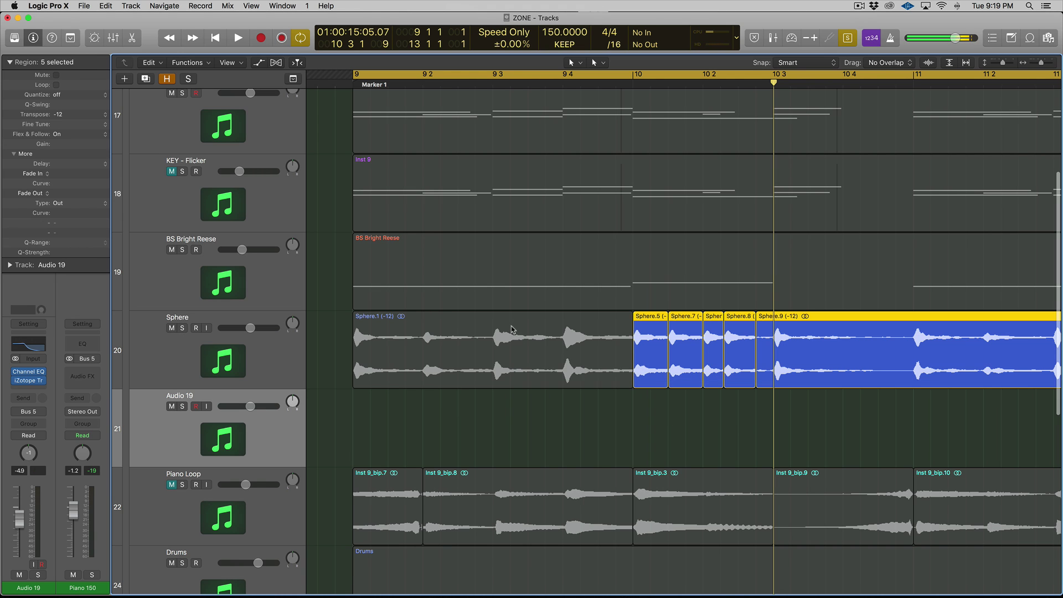
left_click_drag(511, 327, 501, 417)
- Extend the copied chop to about bar 10 3, audition it, then shorten it slightly
left_click_drag(630, 456, 773, 457)
key("shift+space")
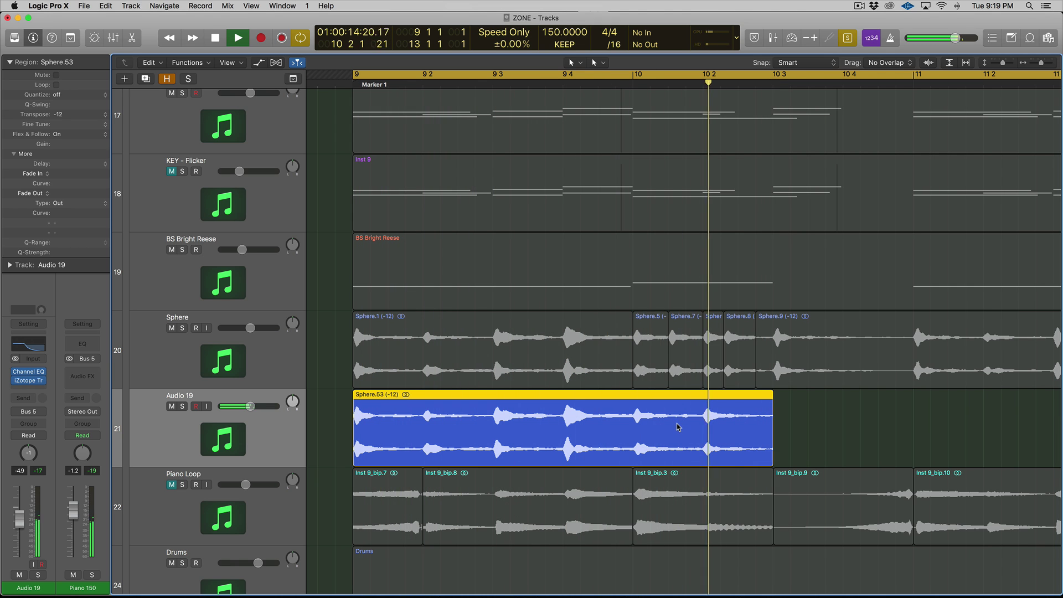
key("space")
left_click_drag(770, 457, 754, 458)
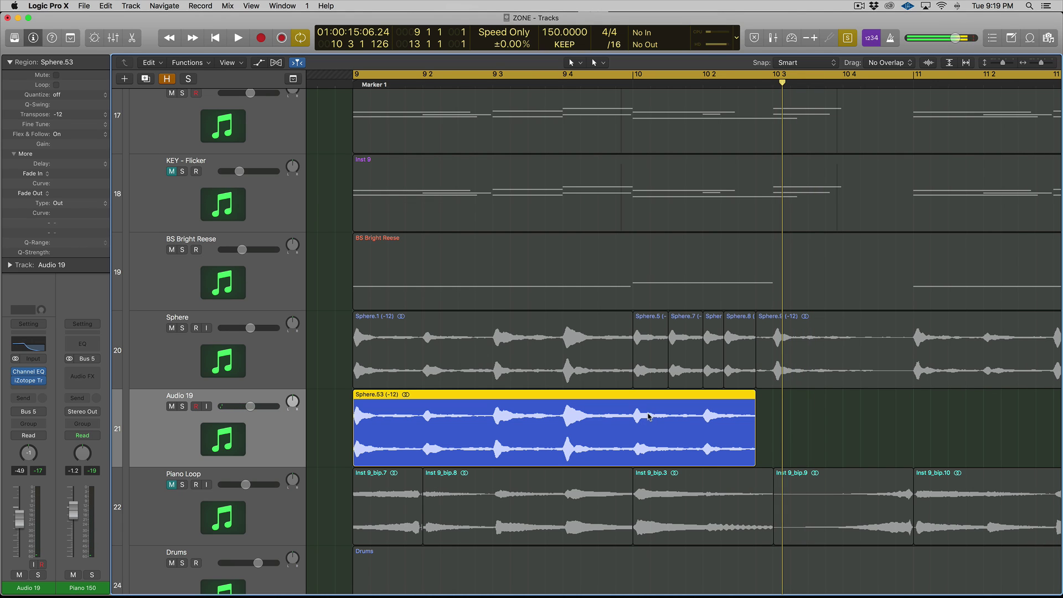
- Split and trim the Sphere copy with the Scissors tool and add a copy of Sphere.57
key("t")
key("i")
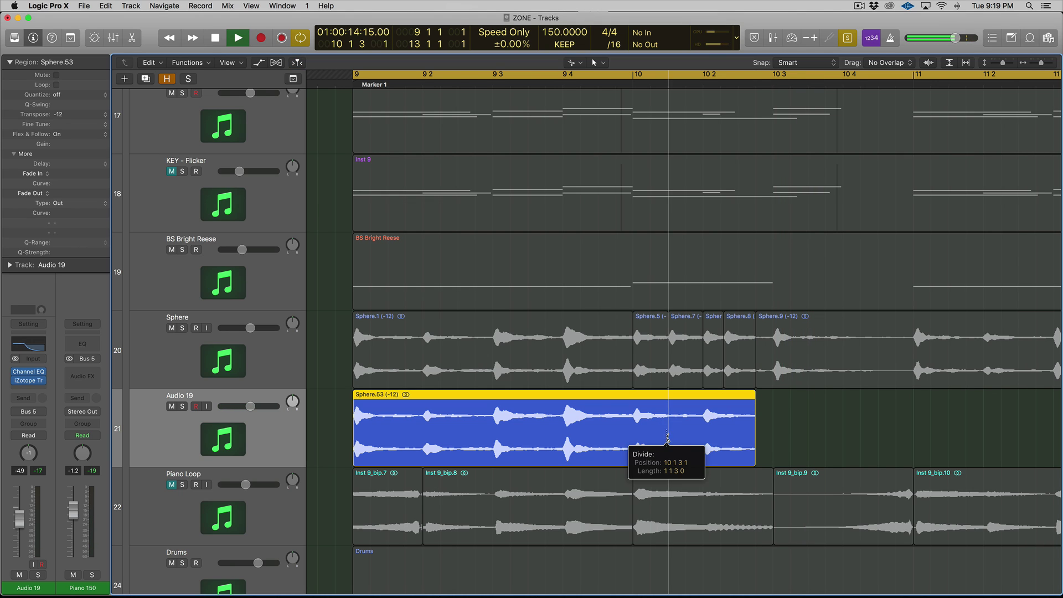
left_click(667, 437)
key("t")
left_click(706, 435)
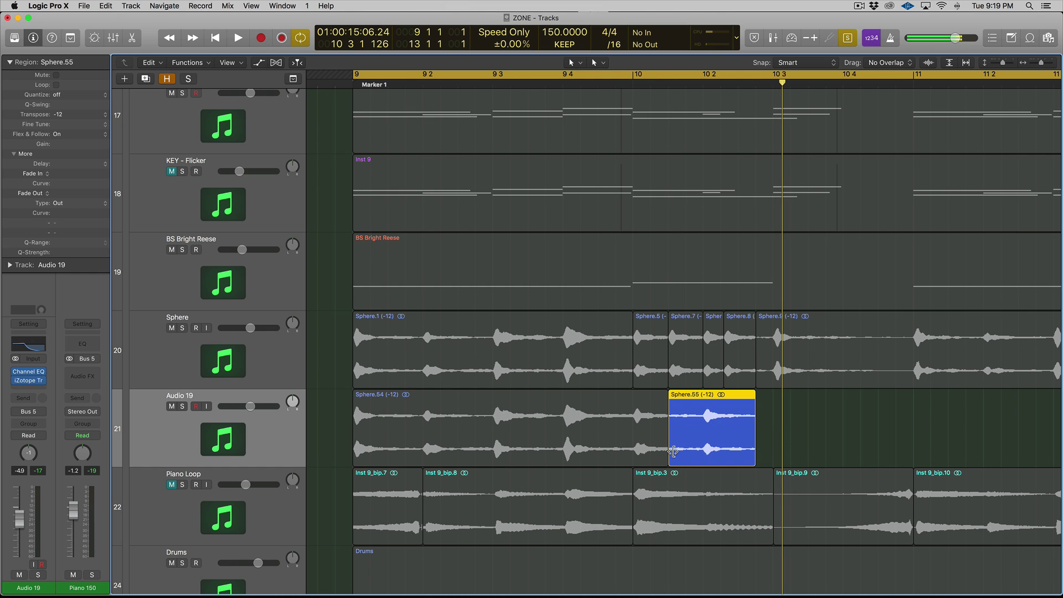
left_click_drag(676, 451, 741, 395)
key("t")
key("r")
key("t")
key("t")
left_click(723, 397)
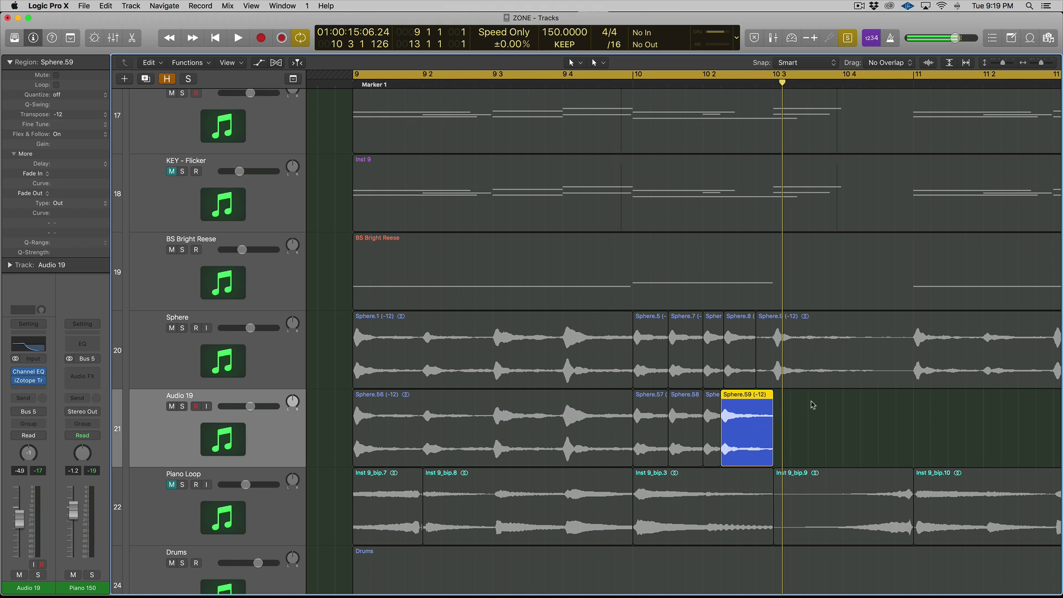
- Audition the five Audio 19 chops, then delete them and the Audio 19 track
left_click_drag(810, 405, 566, 416)
key("space")
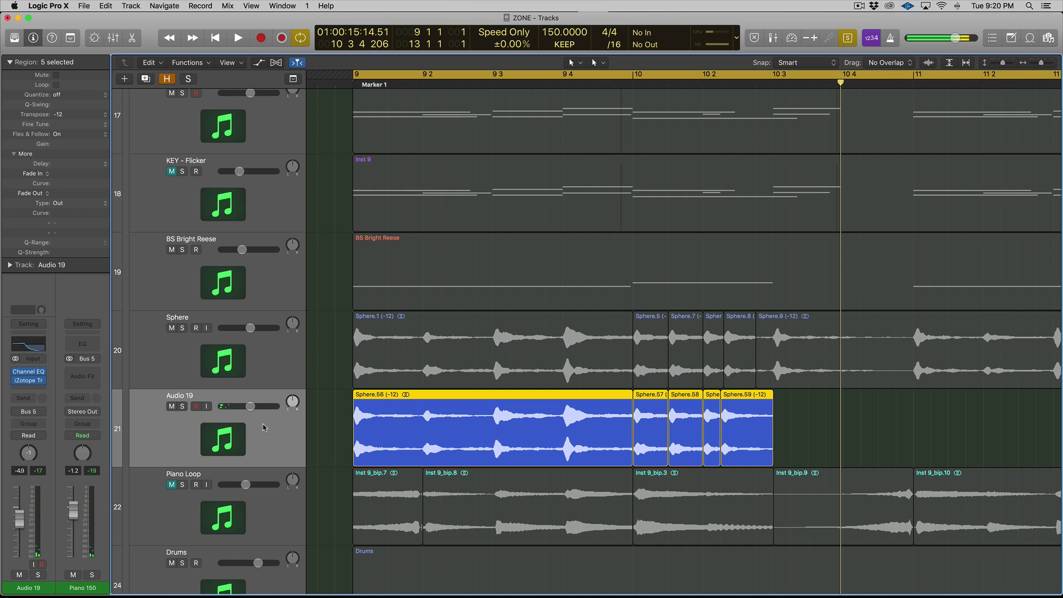
key("BackSpace")
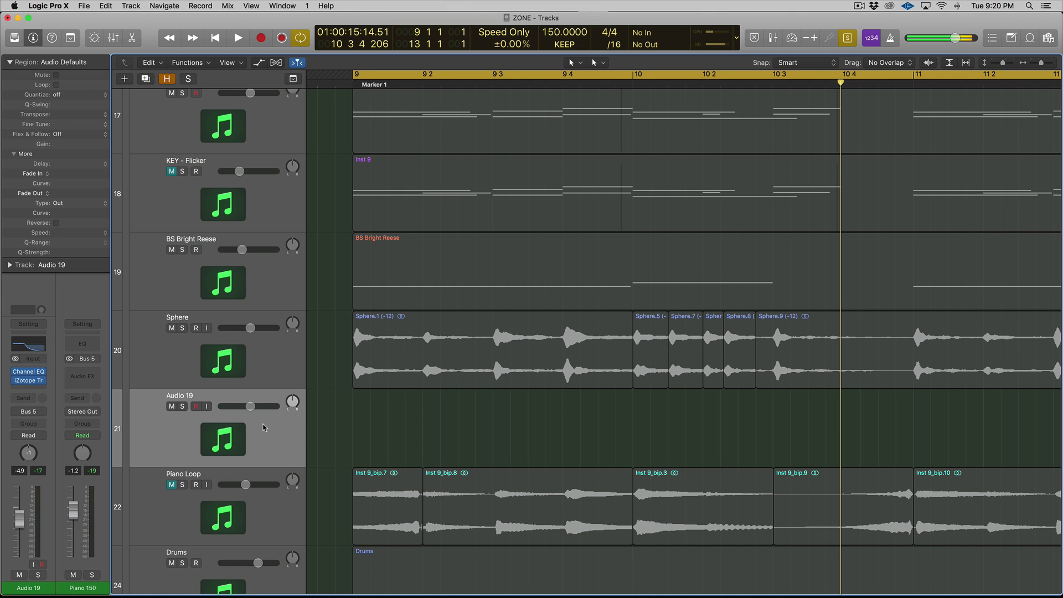
key("super+BackSpace")
- Zoom out slightly and nudge the Sphere.7 chop, returning it to its original place
left_click(266, 360)
key("super+Left")
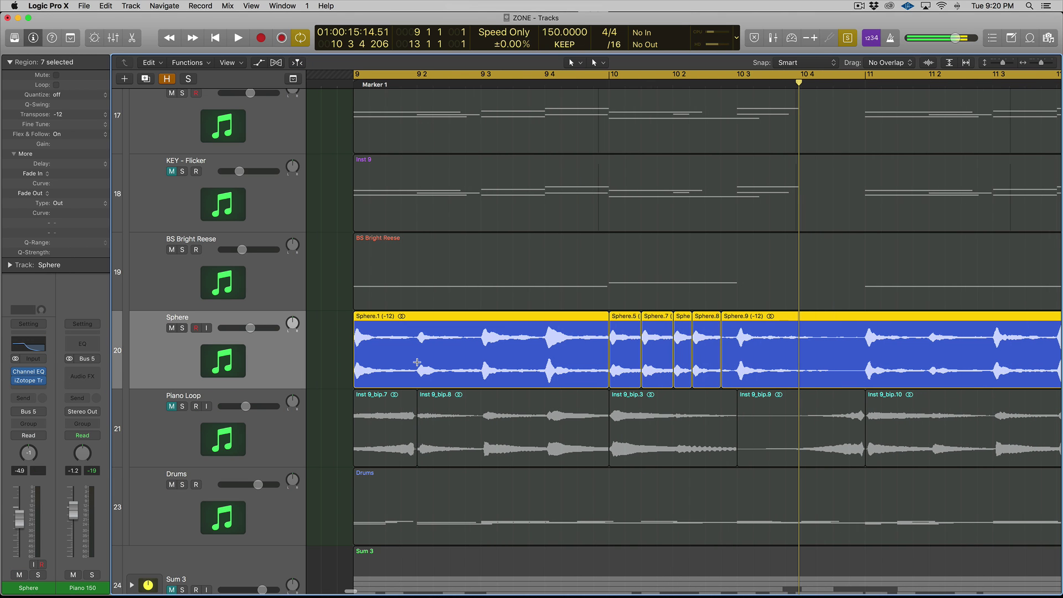
left_click(344, 368)
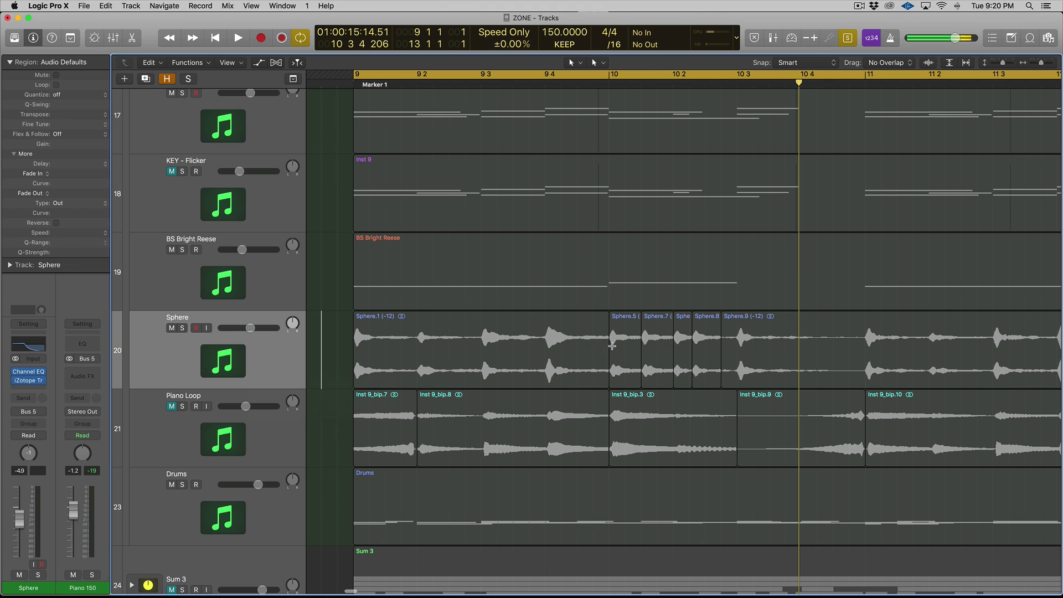
left_click(655, 340)
mouse_move(655, 340)
left_mouse_down()
mouse_move(623, 354)
mouse_move(642, 326)
mouse_move(623, 324)
mouse_move(654, 326)
left_mouse_up()
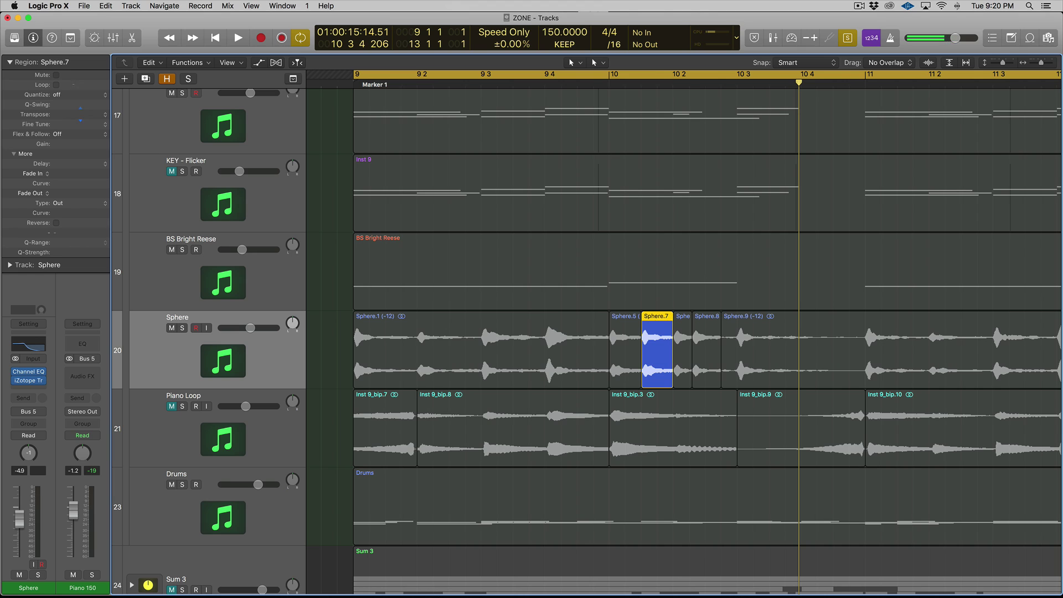
- Play the six Sphere chops in the cycle range, then select all Piano Loop regions
left_click(704, 329)
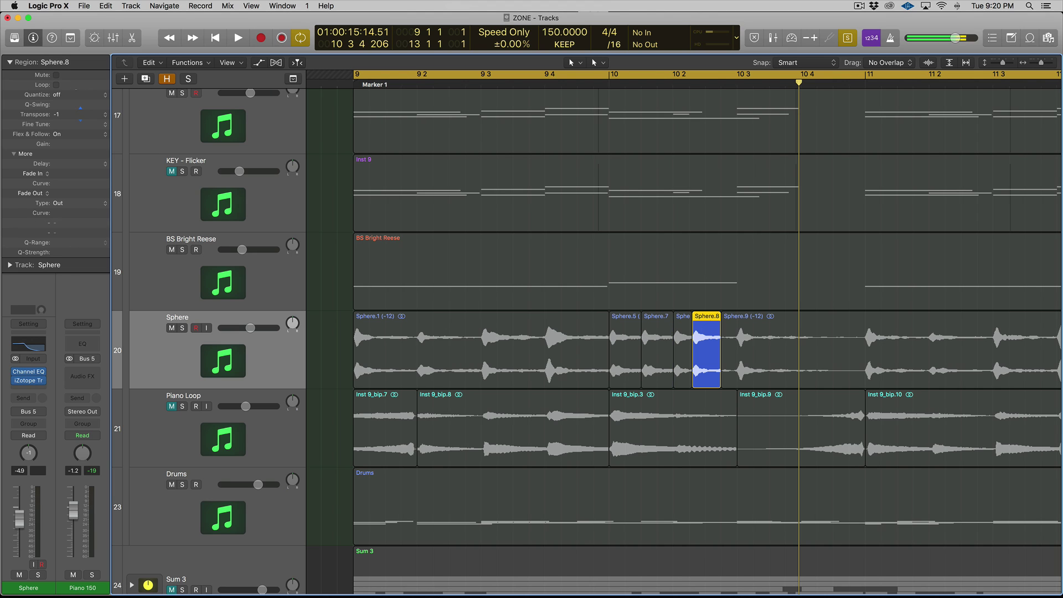
left_click(417, 318)
scroll(432, 319, "left", 5)
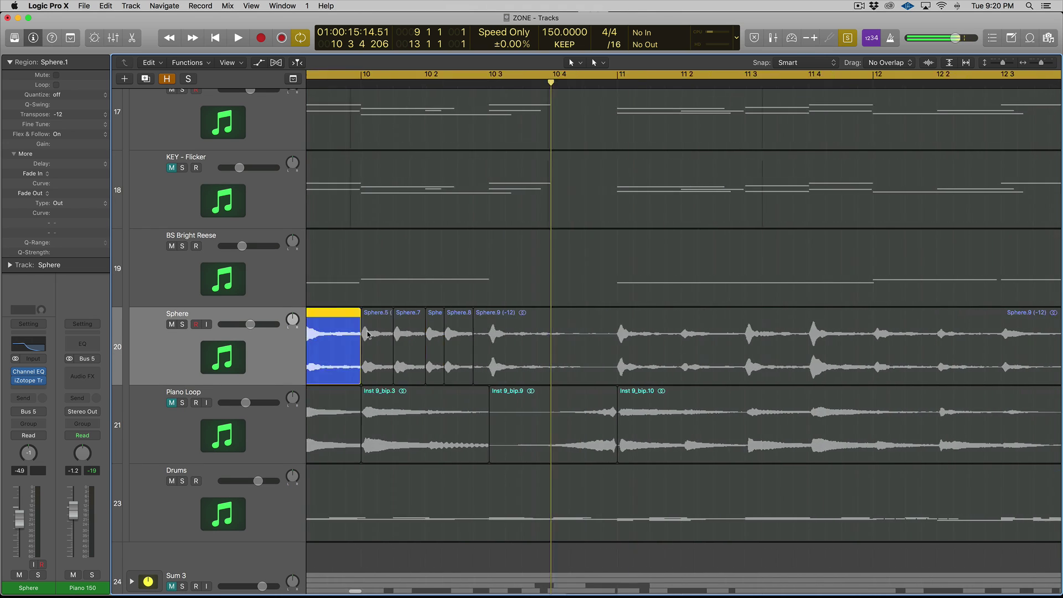
left_click_drag(442, 319, 880, 337)
key("space")
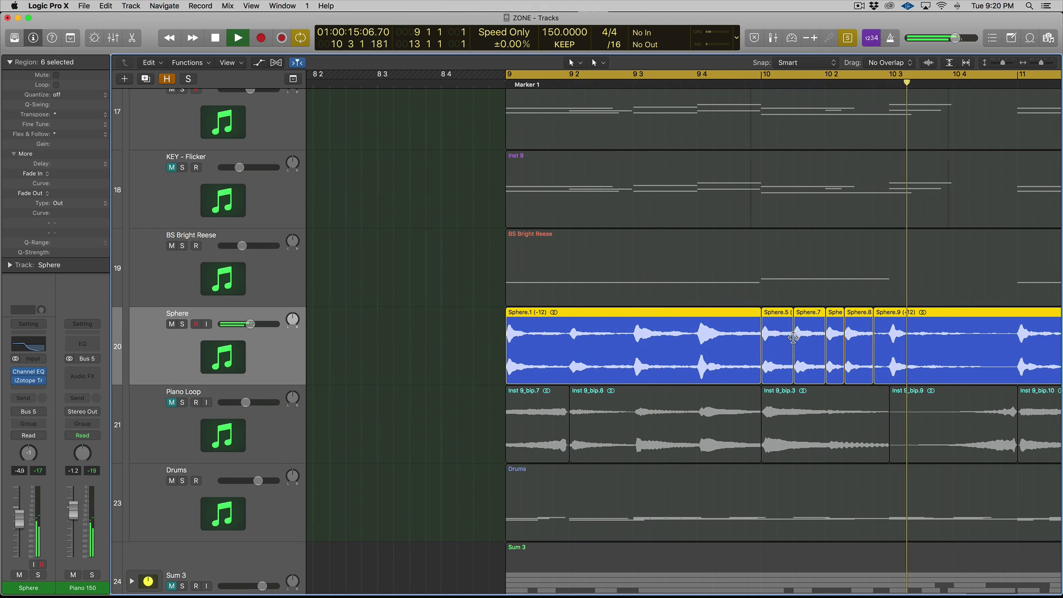
key("space")
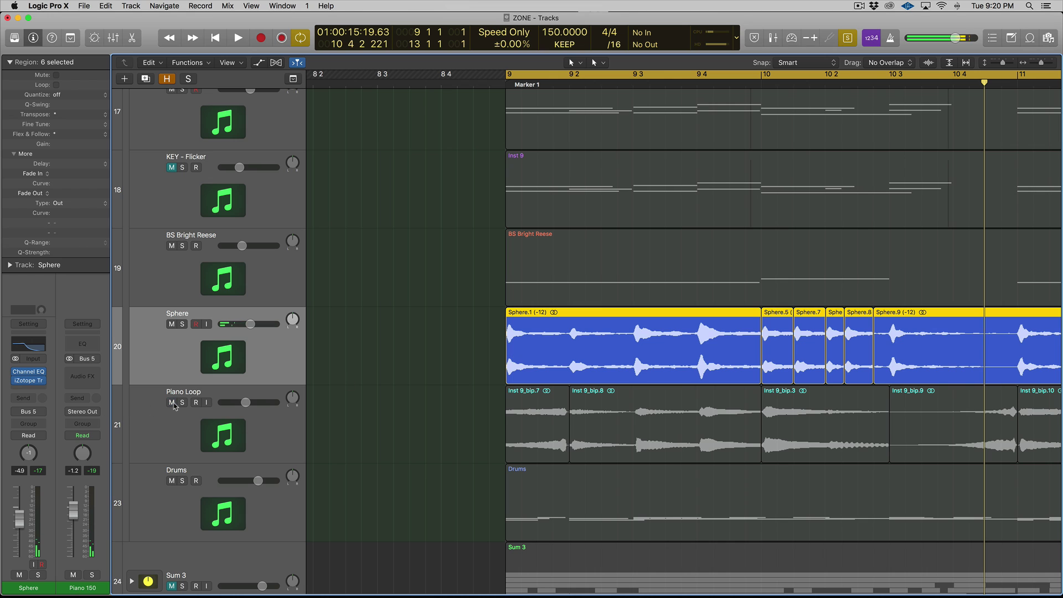
left_click(164, 431)
- Audition the Sphere and Piano Loop regions together from bar 9, then select Sphere.9 alone
key("super+Left")
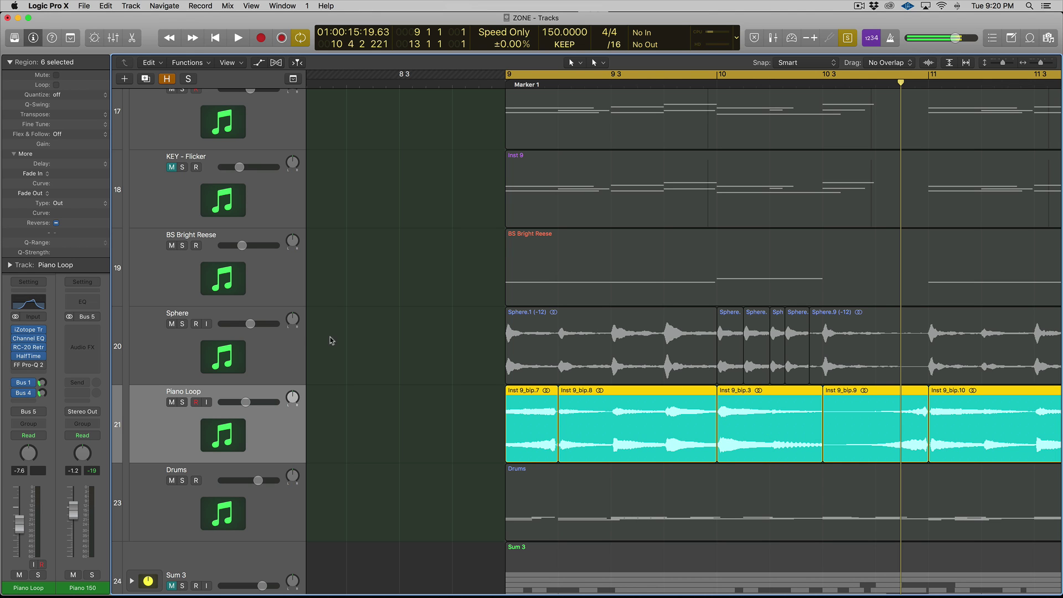
left_click_drag(357, 337, 498, 434)
key("space")
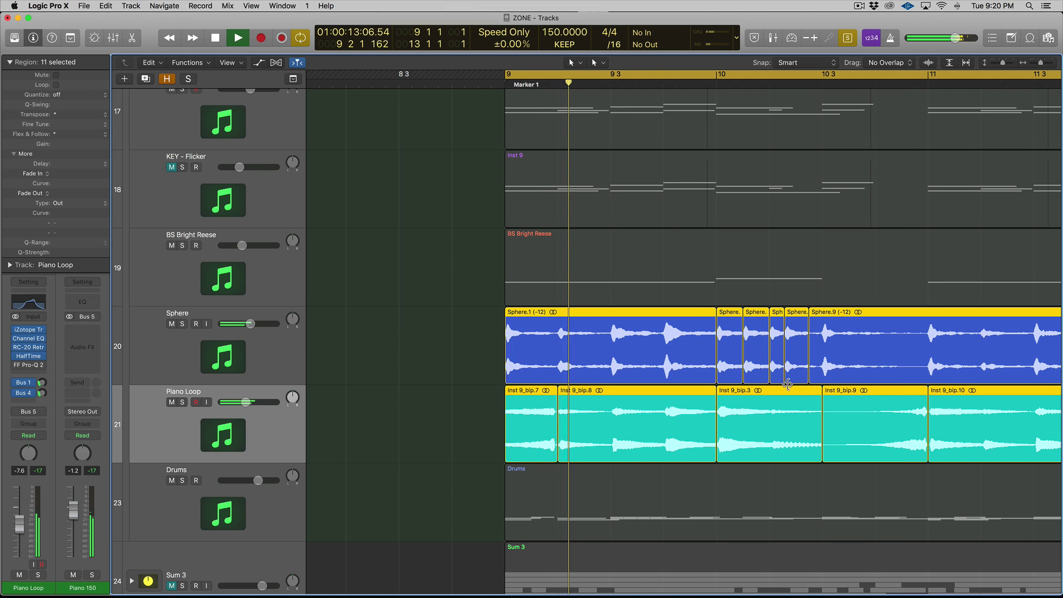
key("super+Left")
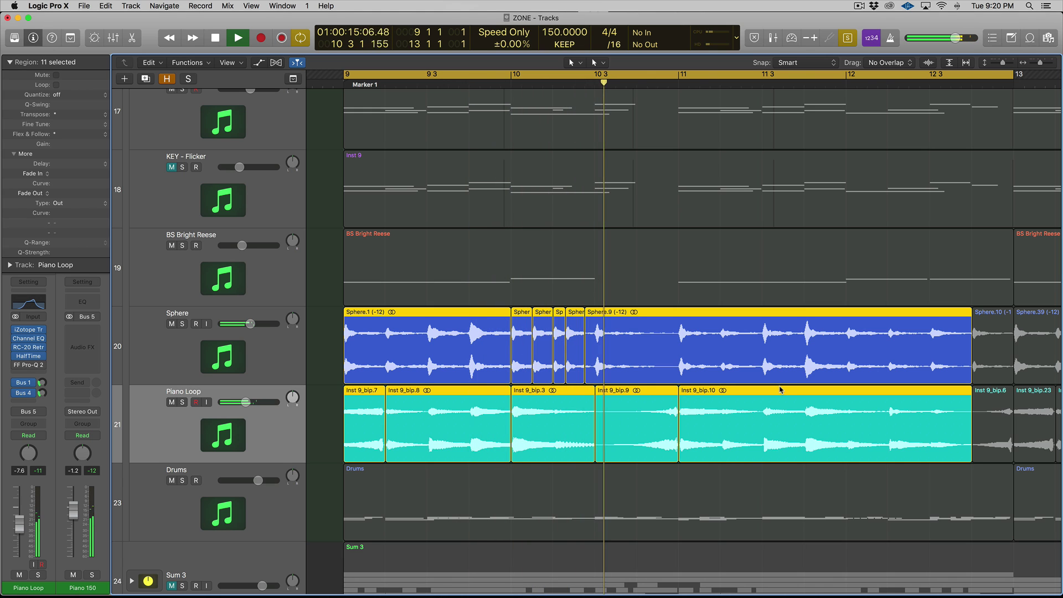
key("space")
right_click(629, 348)
key("Escape")
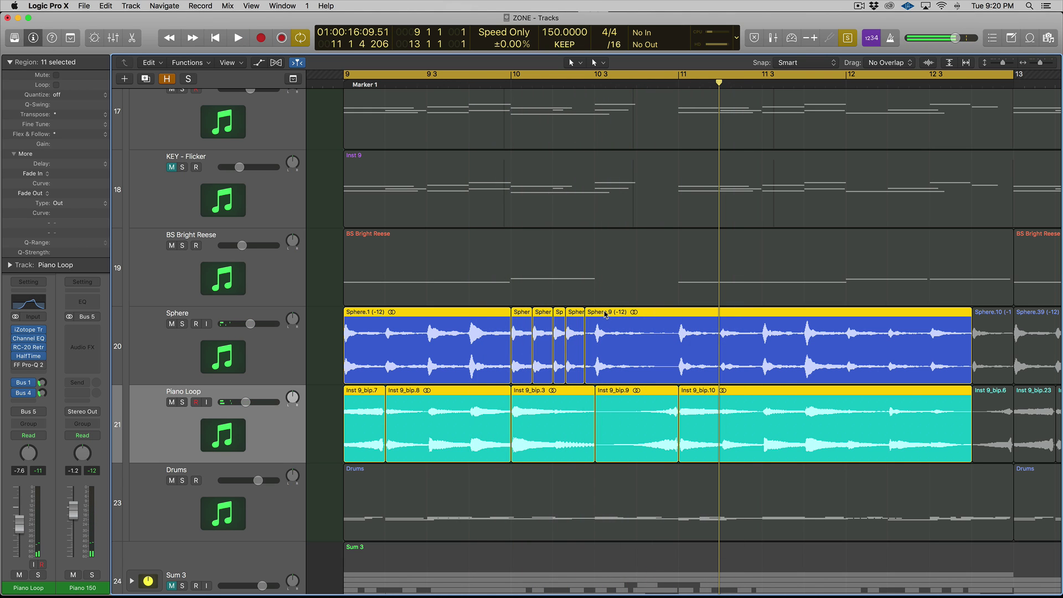
left_click(324, 286)
left_click(655, 332)
- Turn solo off and play again with the ESW Studio Grand track muted
key("ctrl+s")
key("space")
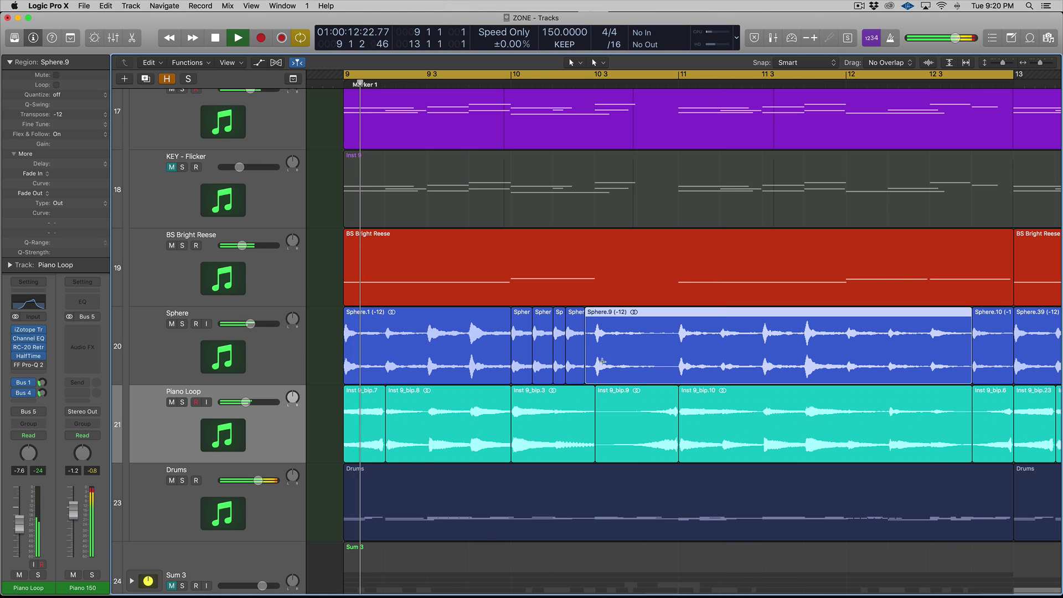
scroll(179, 140, "up", 2)
left_click(172, 128)
key("space")
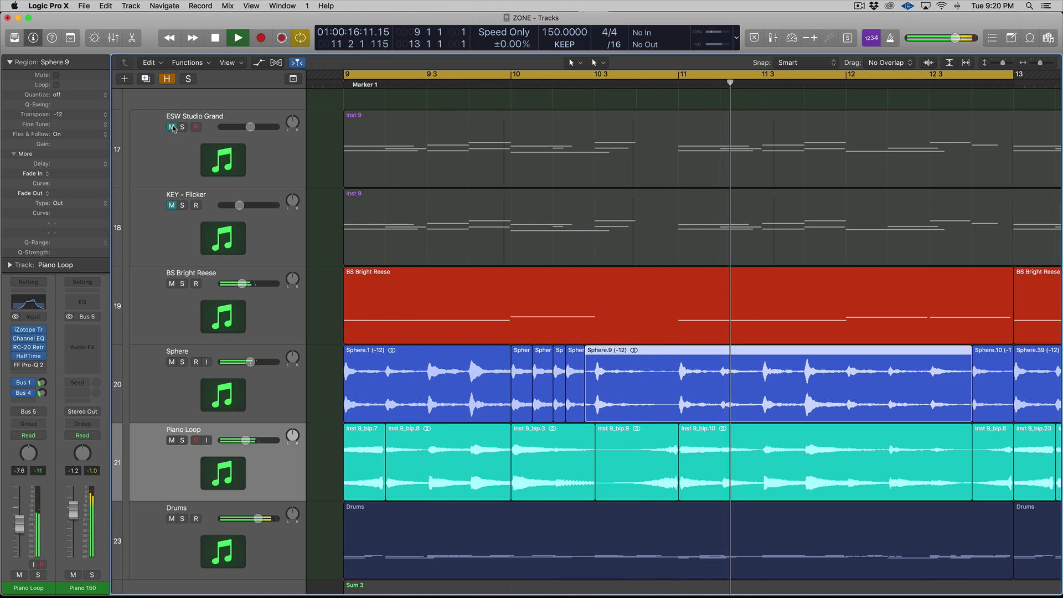
scroll(491, 242, "down", 3)
scroll(491, 242, "down", 4)
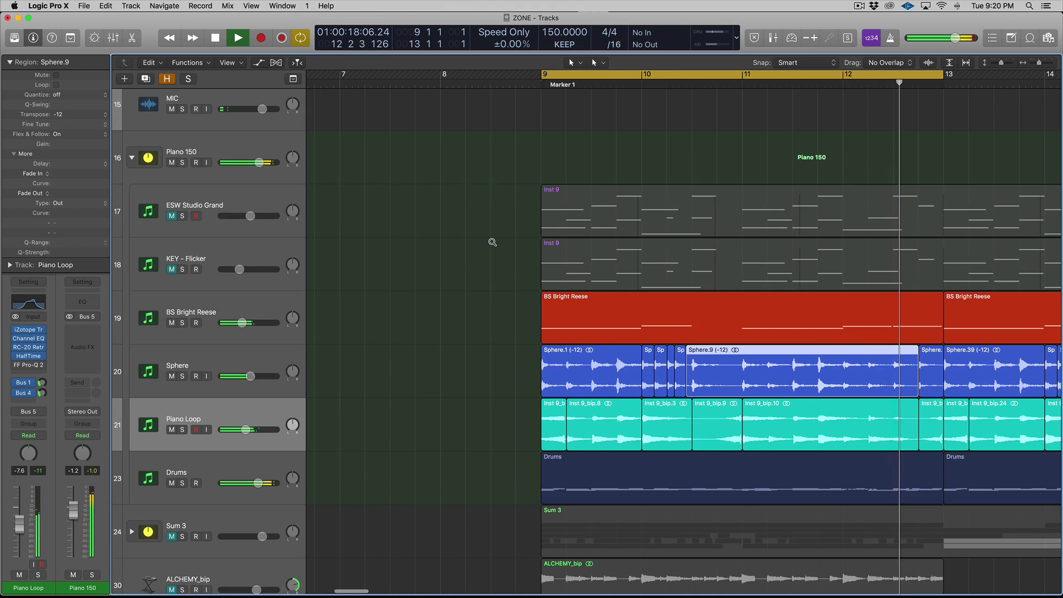
scroll(695, 302, "down", 1)
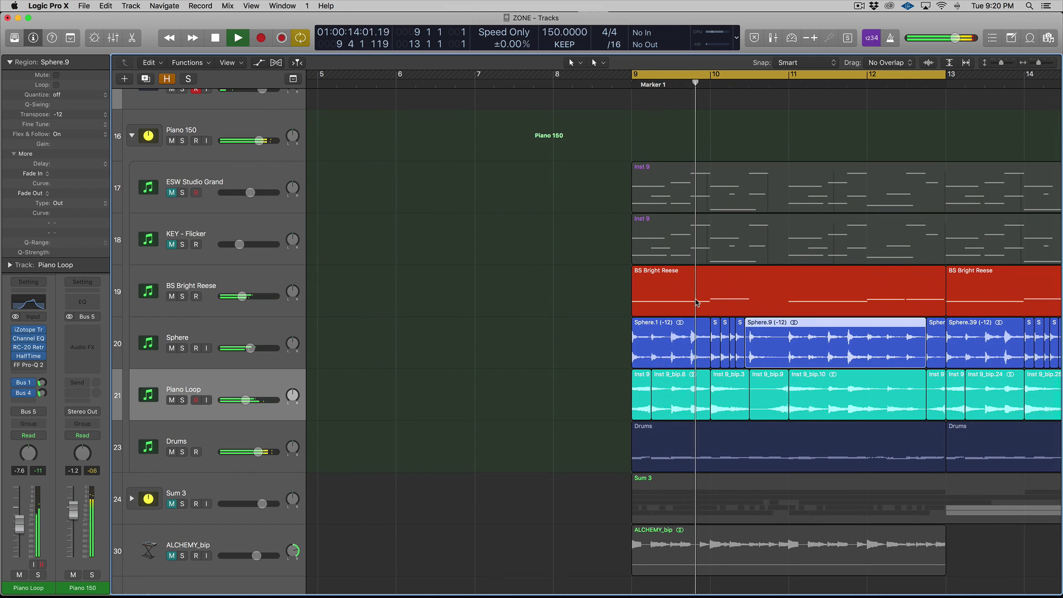
scroll(664, 318, "right", 5)
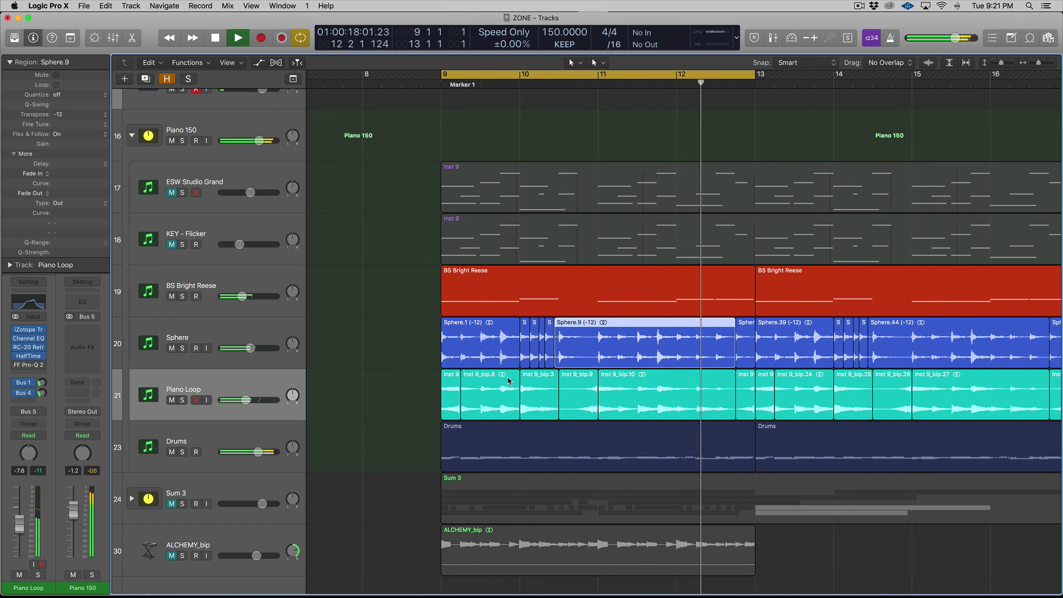
- Enlarge the tracks, zoom to bars 8–12, add a new audio track, and mute Piano Loop
key("space")
left_click(183, 381)
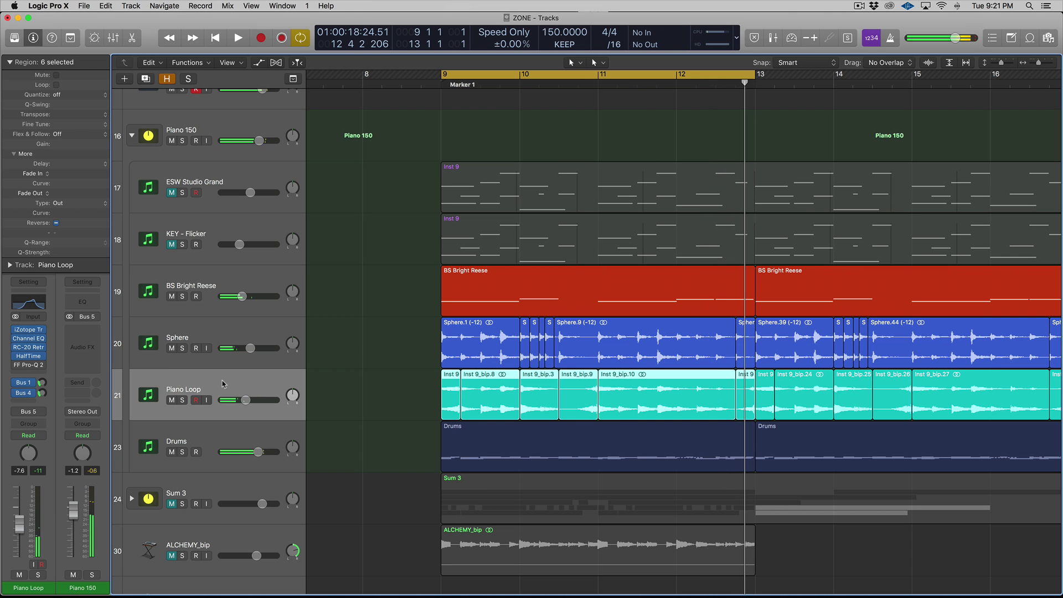
key("super+Down")
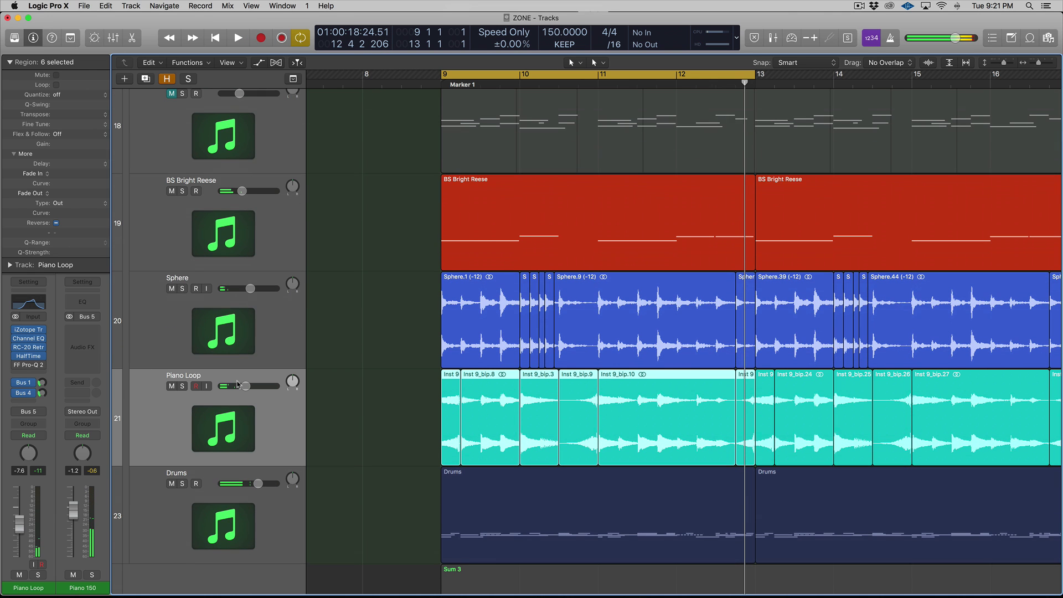
left_click(259, 353)
key("super+Right")
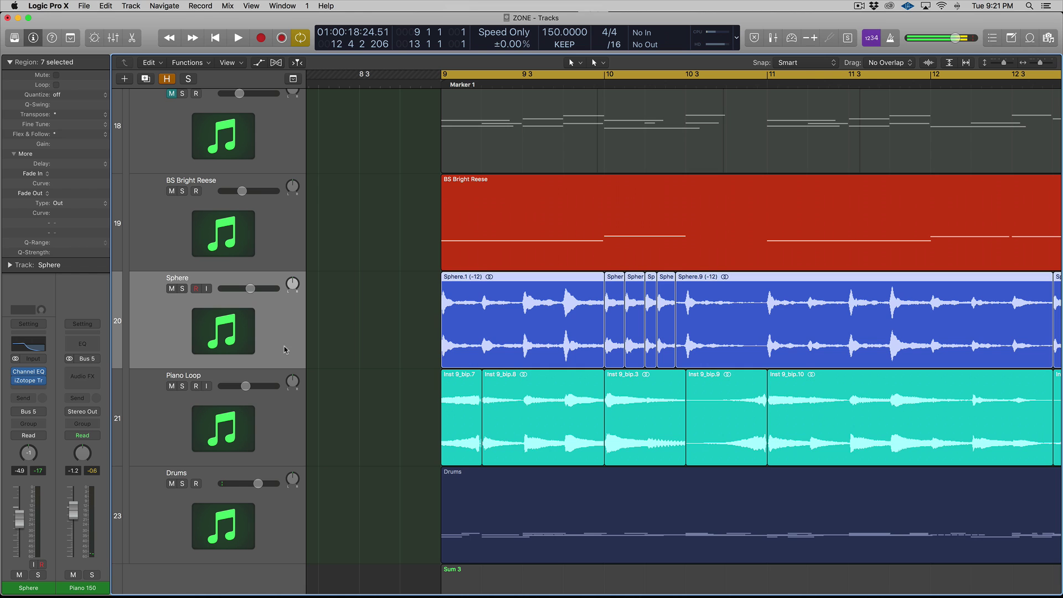
key("alt+super+a")
left_click(171, 388)
- Copy the six Sphere chops onto Audio 19, mute Sphere, and join the copies
left_click_drag(427, 194, 480, 315)
left_click(172, 193)
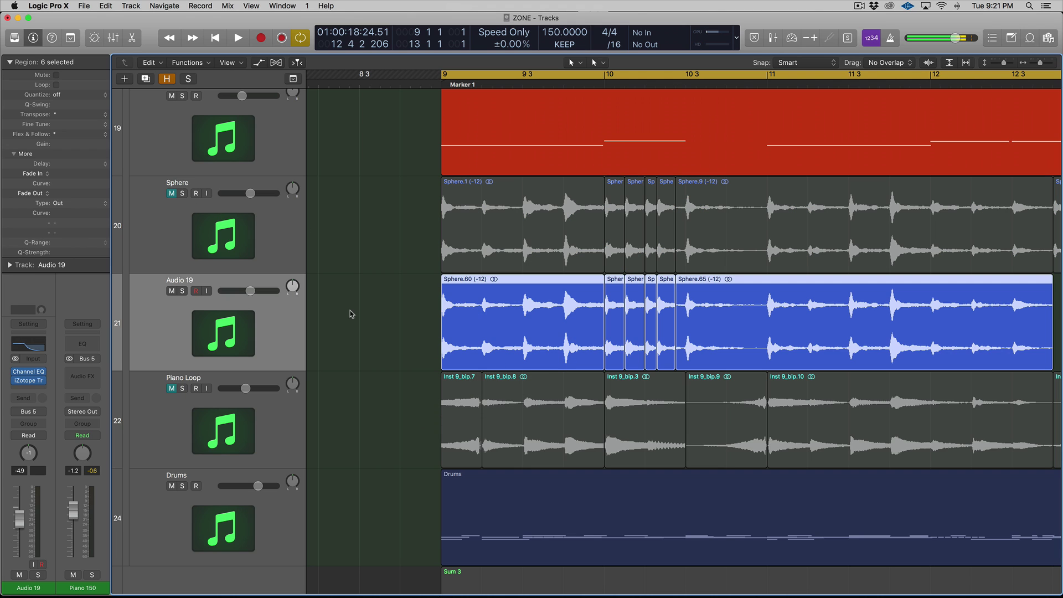
left_click(481, 298)
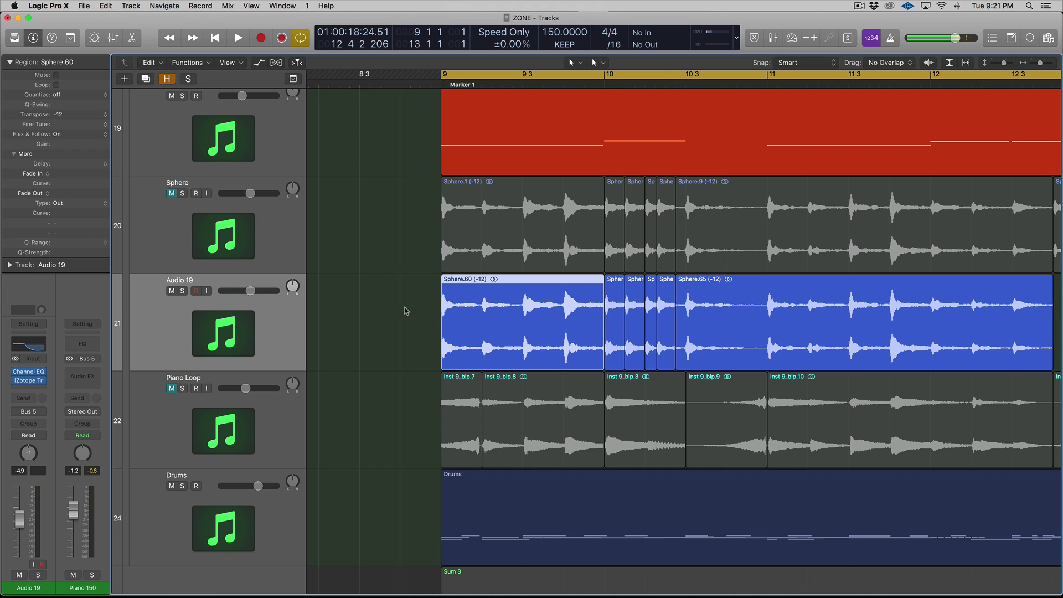
left_click_drag(405, 311, 836, 300)
key("super+j")
- Create a new audio file for the join and play the 'Sphere merged' region from bar 9
key("Return")
scroll(413, 213, "up", 1)
key("space")
scroll(421, 215, "up", 6)
scroll(419, 216, "down", 4)
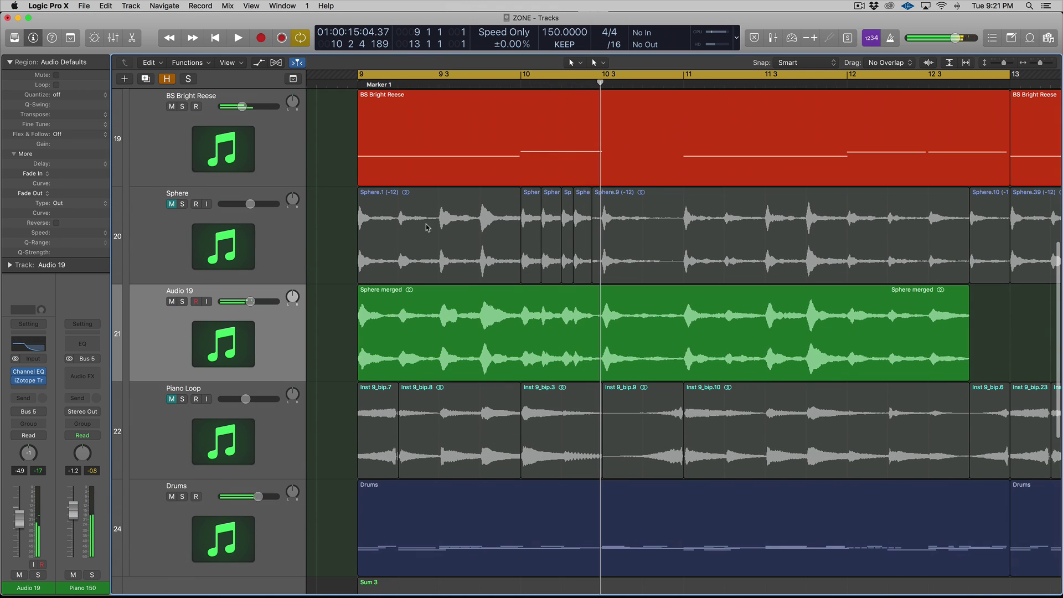
scroll(438, 242, "down", 1)
left_click(399, 287)
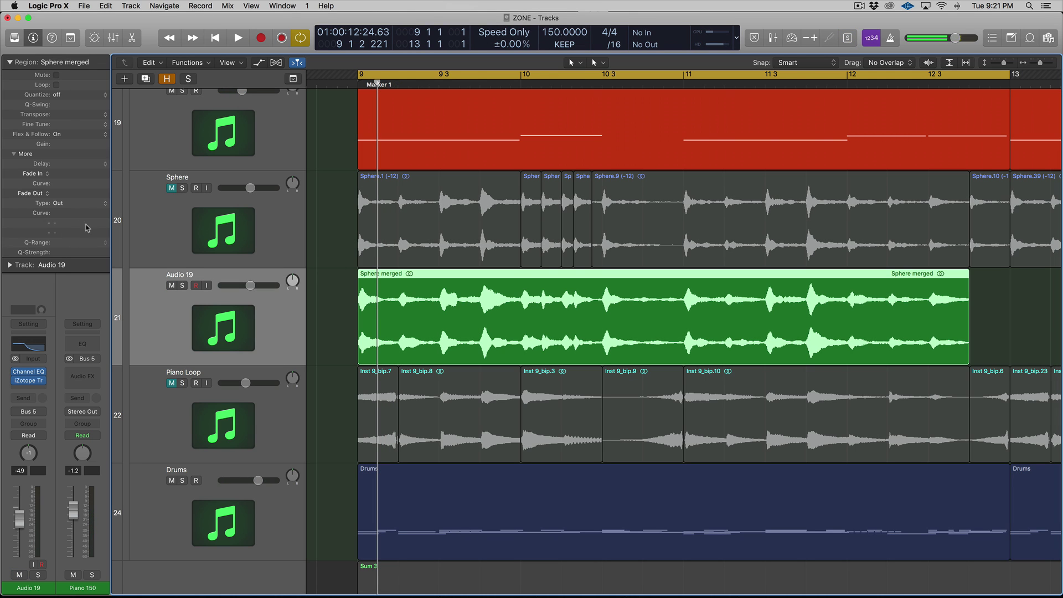
- Give Audio 19 Slicing flex mode and reverse the 'Sphere merged' region, auditioning the result
left_click(276, 63)
left_click(223, 299)
left_click(204, 271)
left_click(220, 285)
left_click(55, 223)
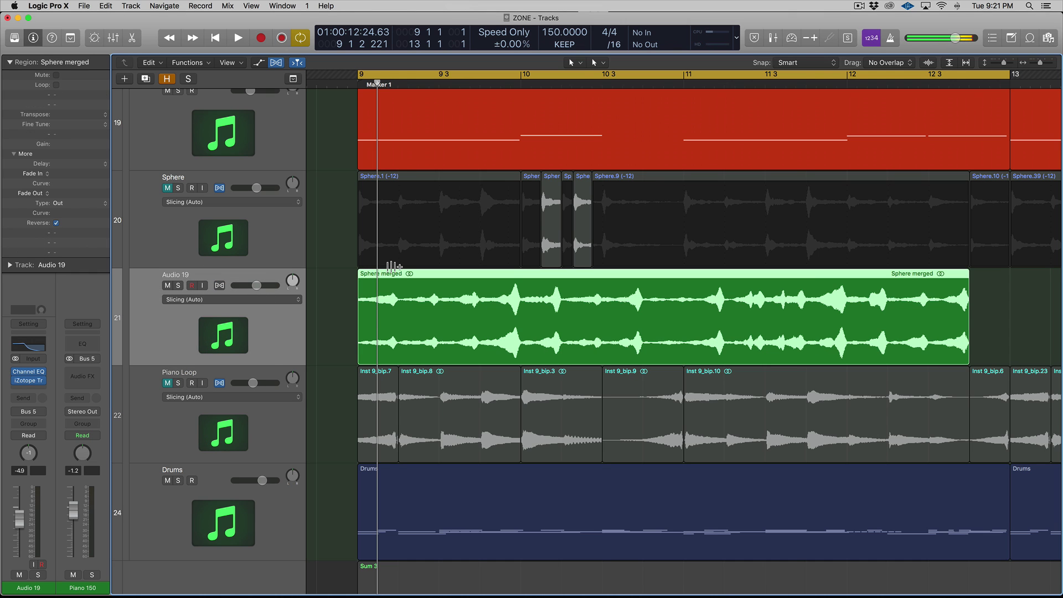
key("space")
key("super+Left")
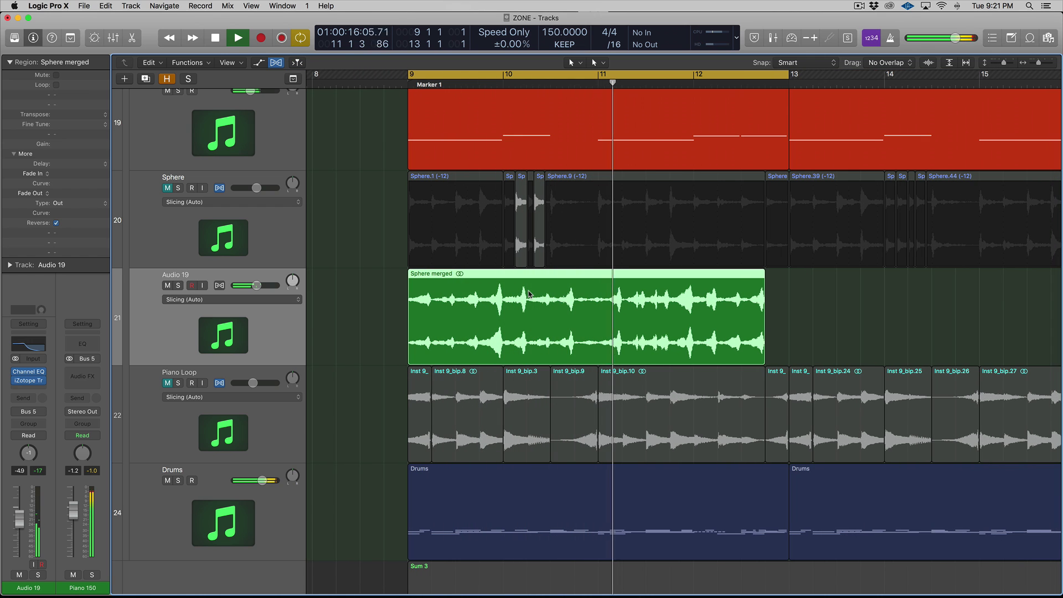
key("space")
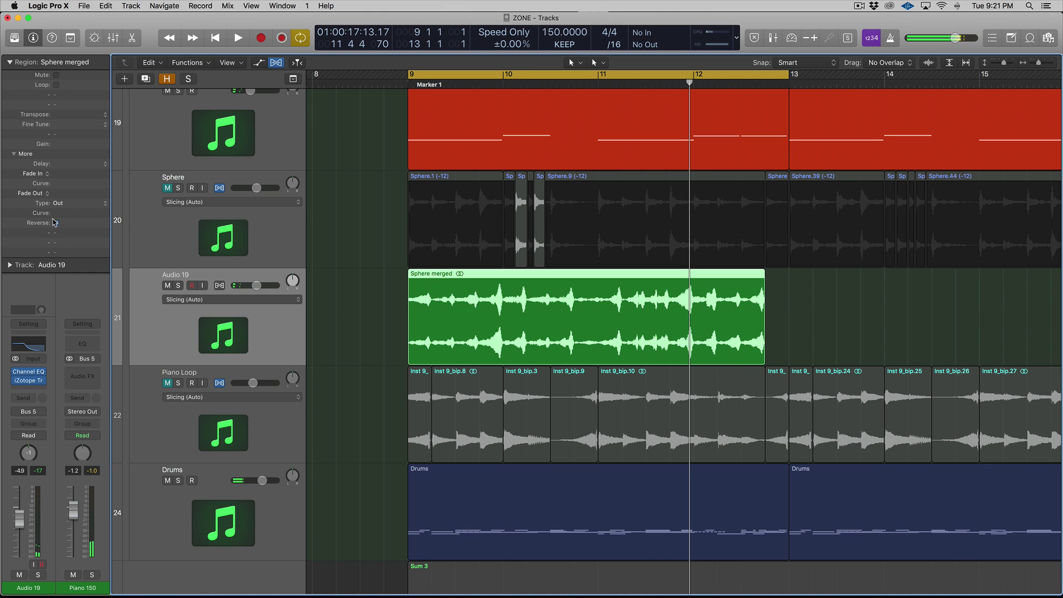
- Split Sphere merged at bars 9.2, 9.3, 10 and 11.3, then reverse the chops and play them
key("super+Right")
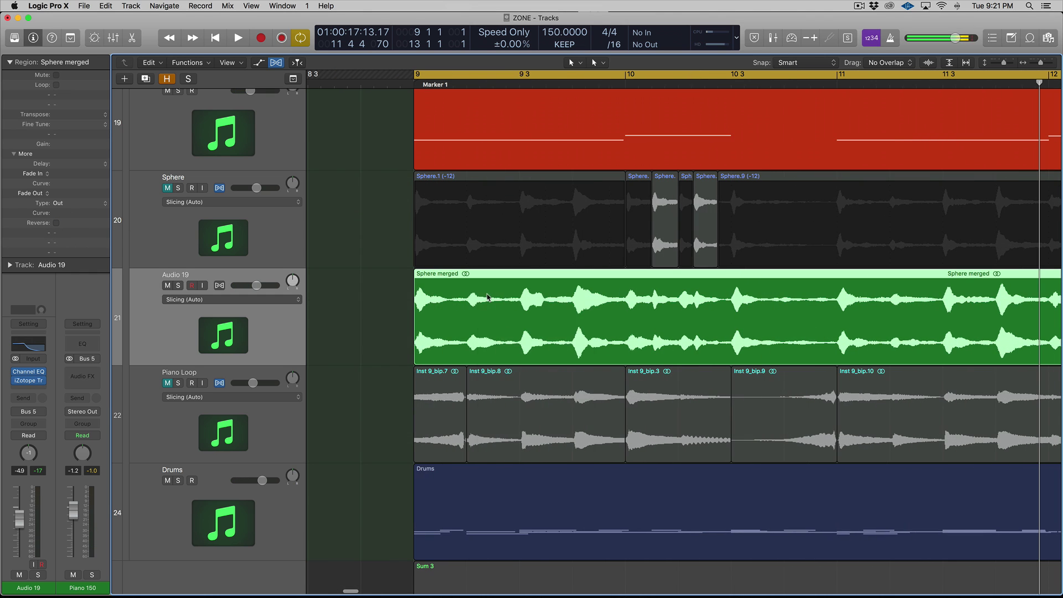
key("t")
key("i")
key("space")
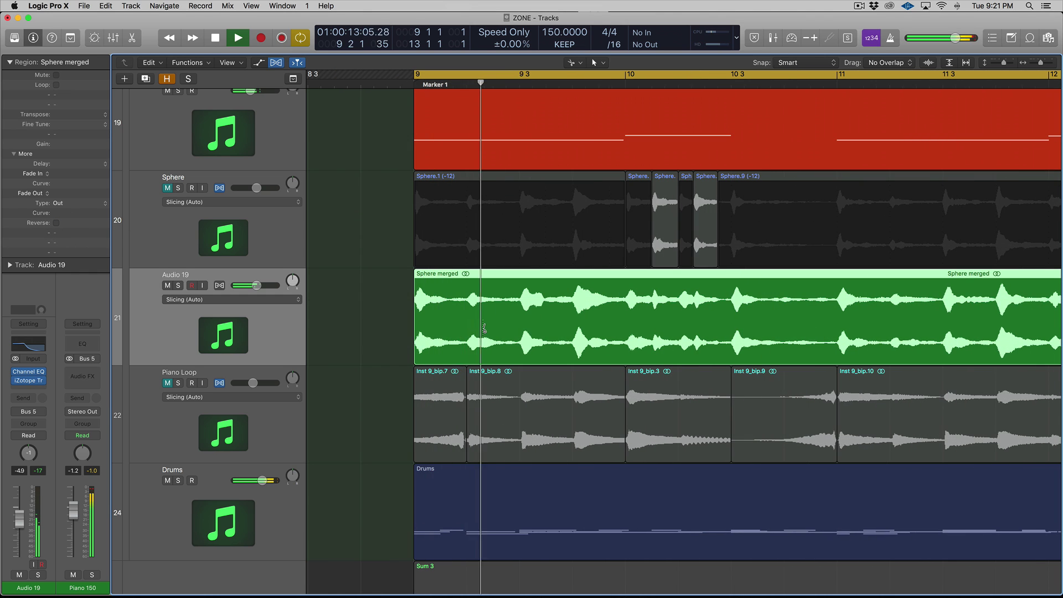
left_click_drag(484, 328, 520, 328)
left_click_drag(572, 328, 572, 329)
left_click_drag(625, 328, 943, 329)
left_click_drag(370, 278, 924, 288)
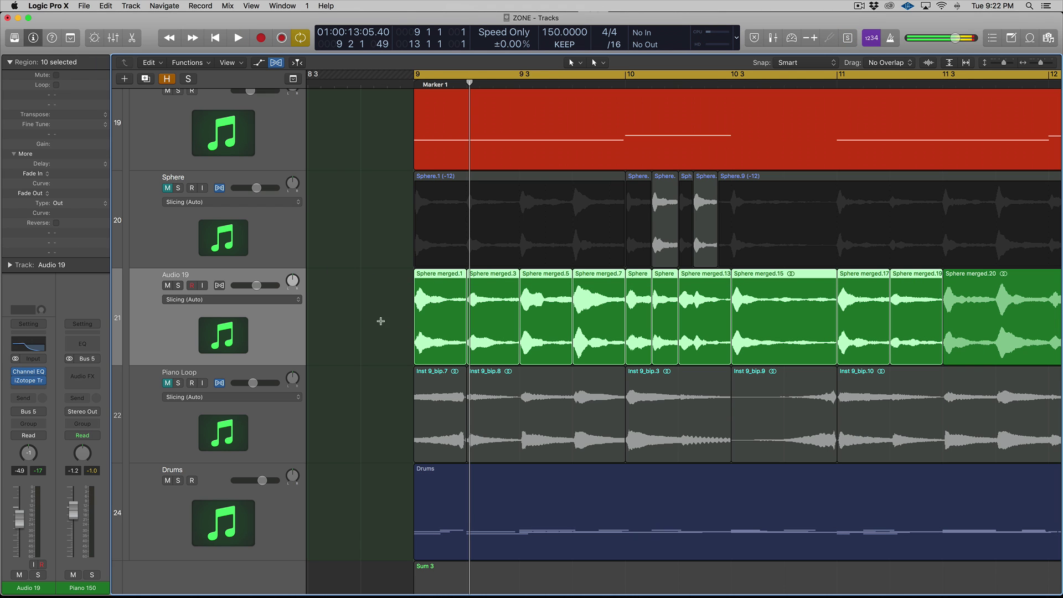
left_click(55, 223)
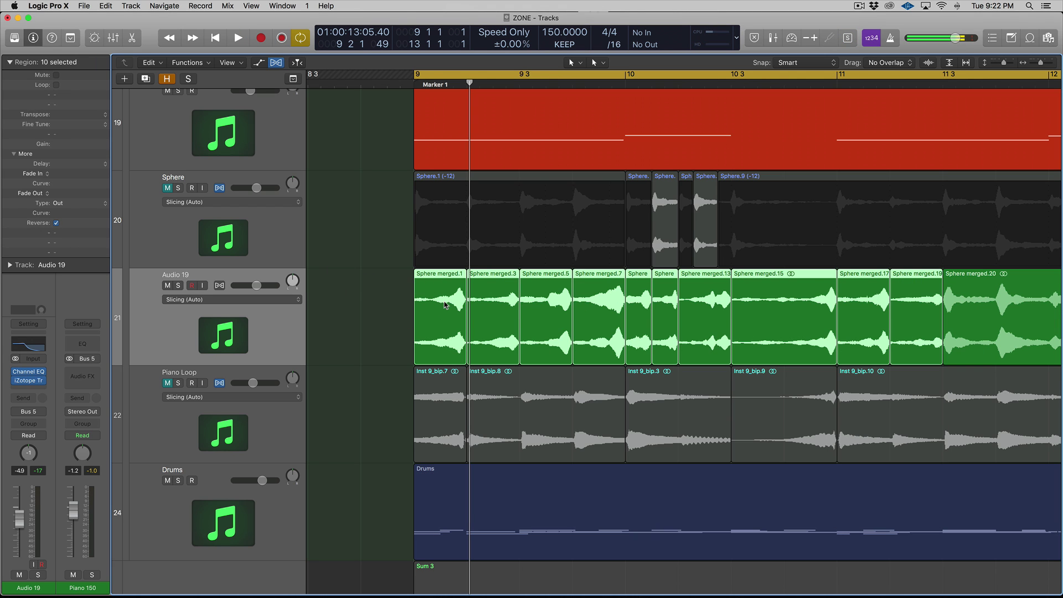
key("space")
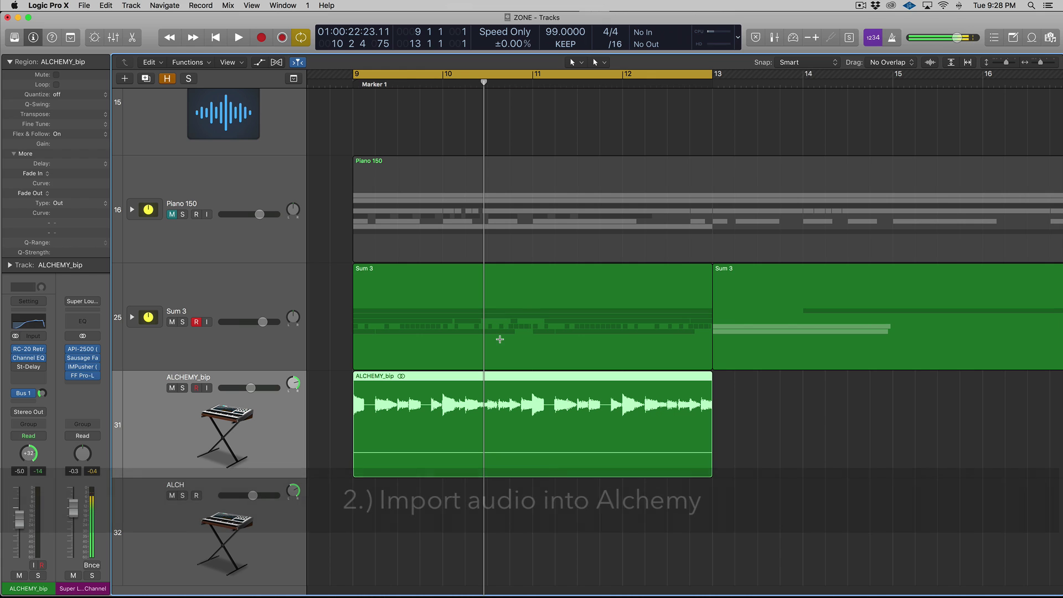
left_click(1031, 7)
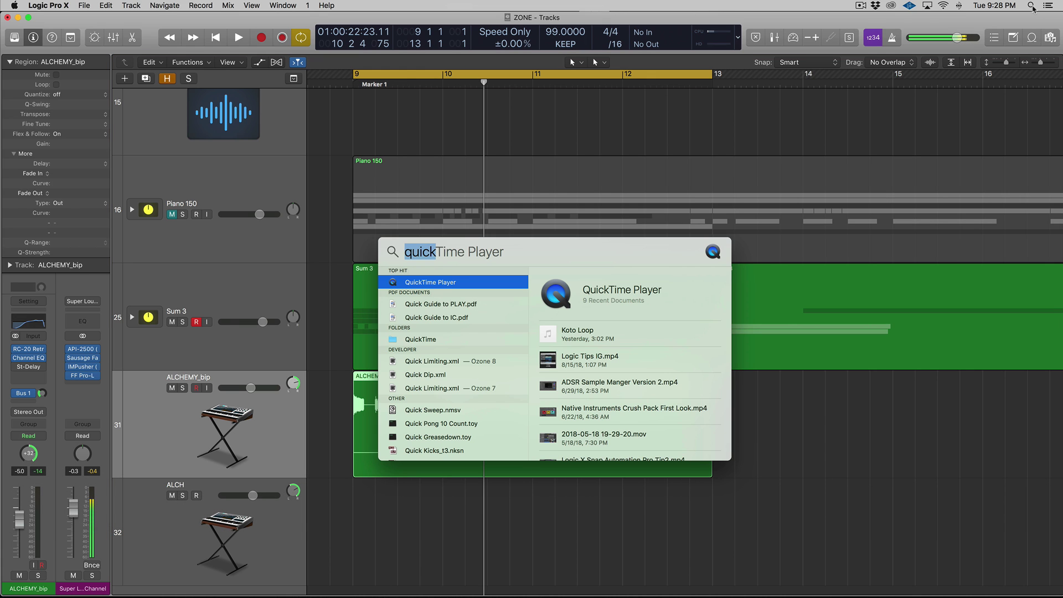
key("Return")
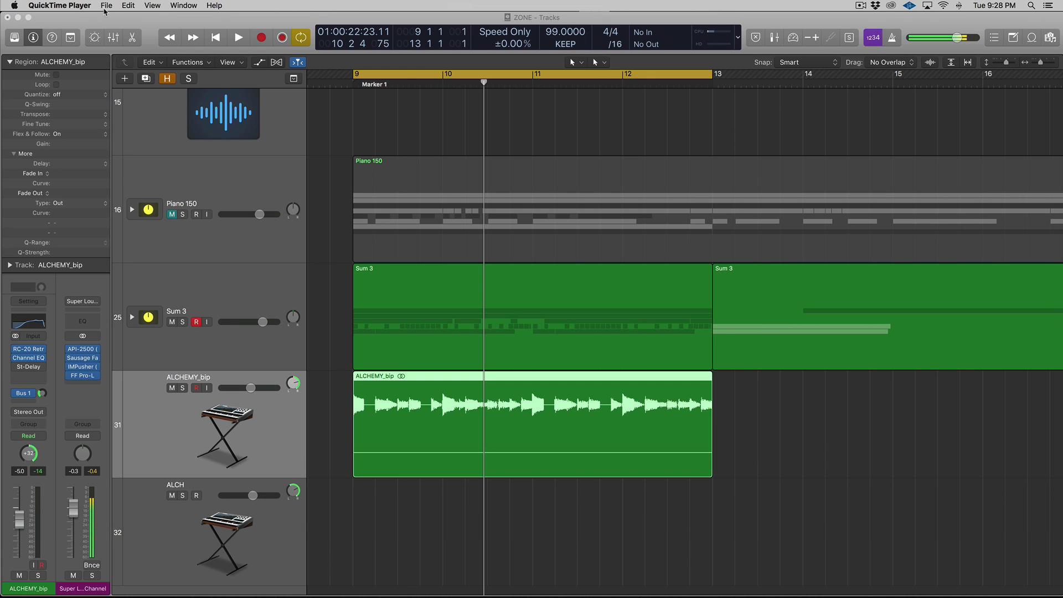
left_click(105, 7)
left_click(137, 29)
left_click_drag(127, 50, 313, 88)
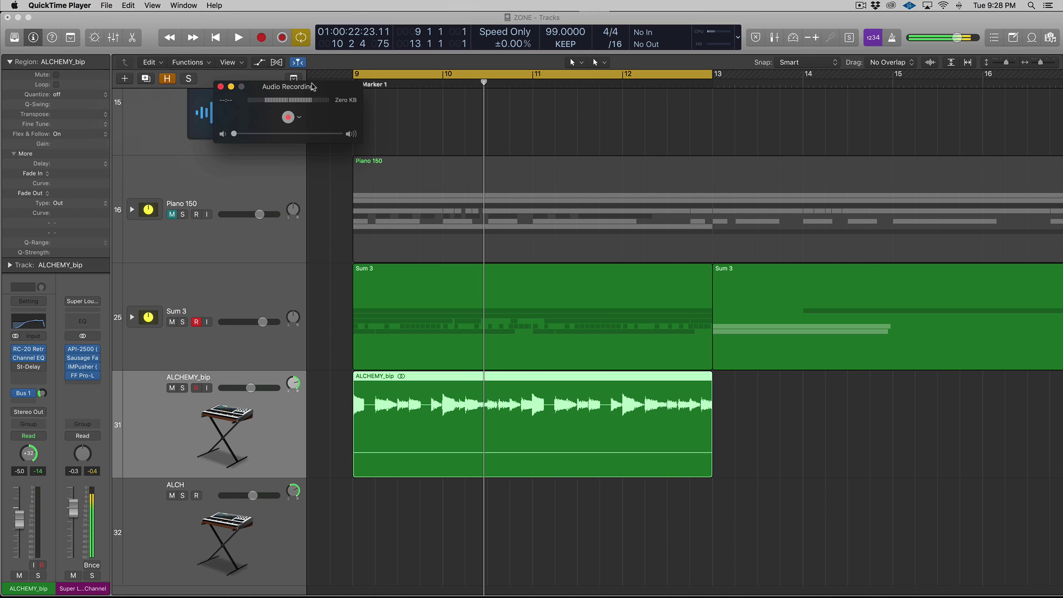
left_click(300, 116)
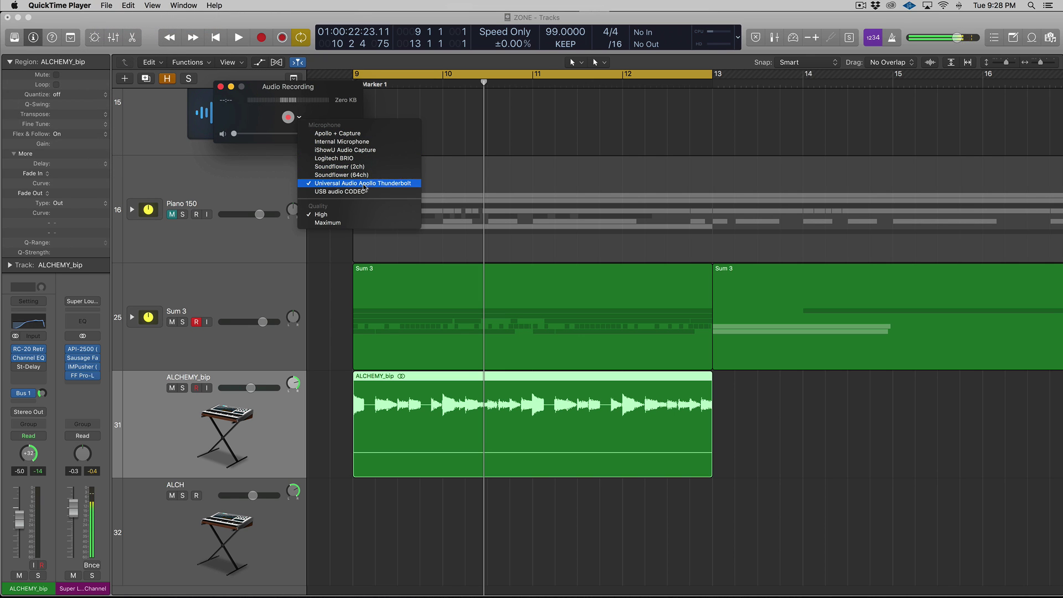
left_click(258, 118)
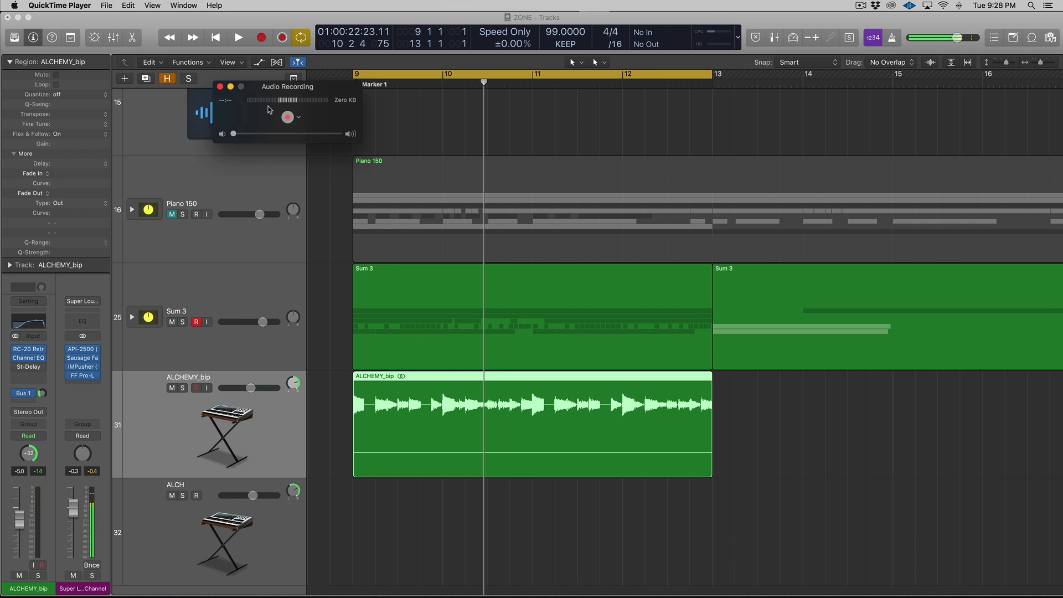
mouse_move(551, 596)
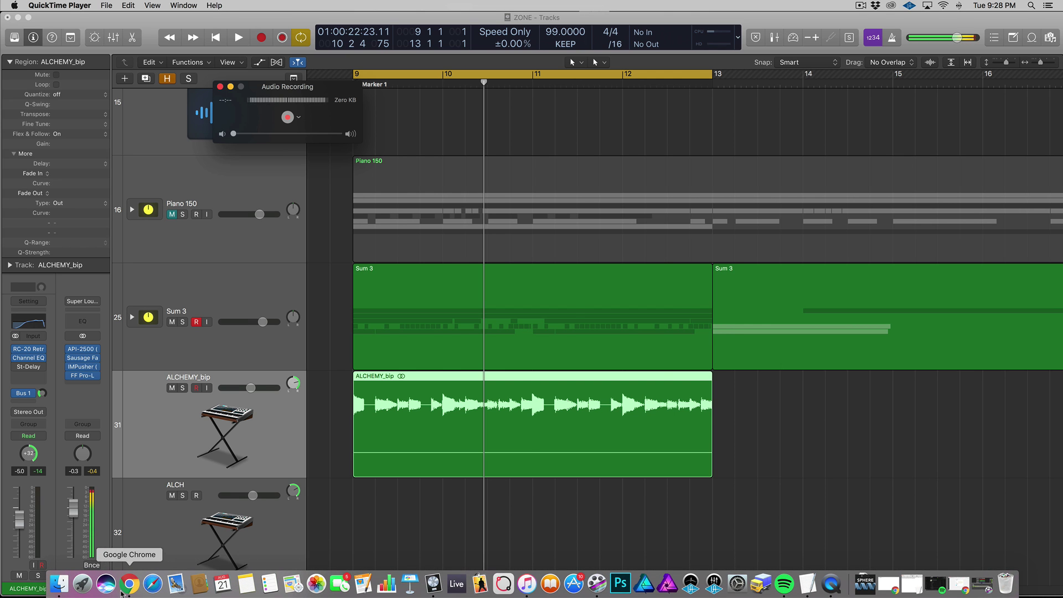
- Bring the browser with the koto video forward and rewind the video to 0:07
left_click(142, 578)
left_click_drag(735, 29, 771, 29)
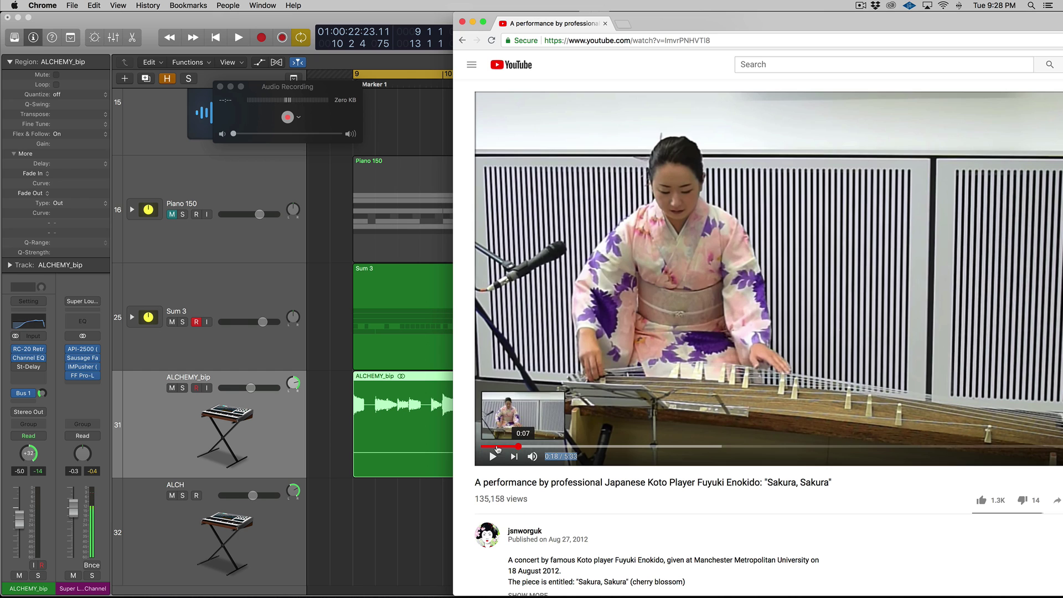
left_click(495, 446)
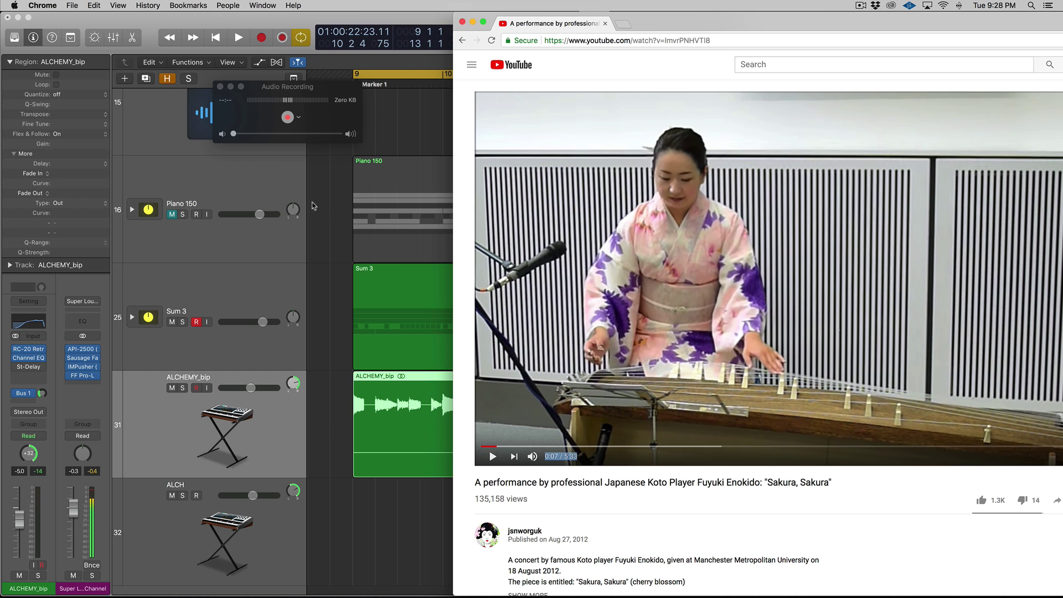
- Record the koto video's audio from 0:07 to 0:20 in QuickTime and play the recording back
left_click(287, 119)
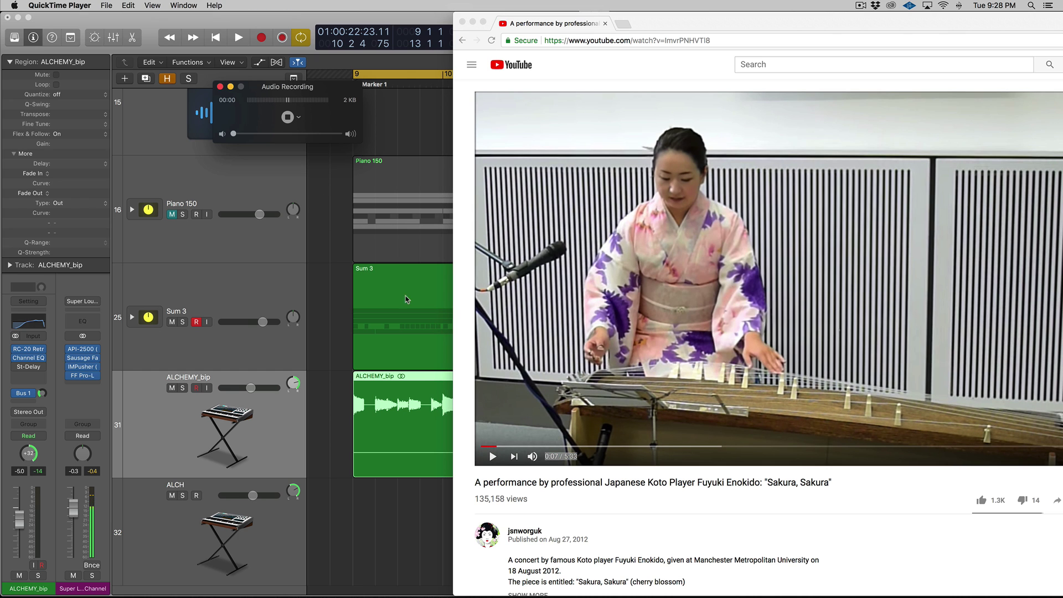
left_click(493, 457)
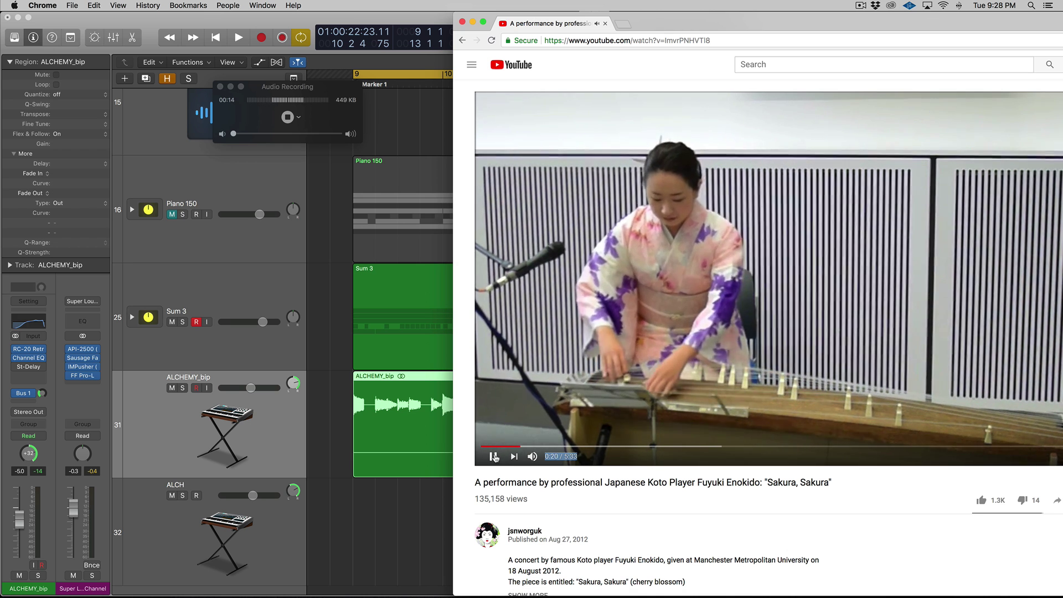
left_click(493, 456)
left_click(287, 116)
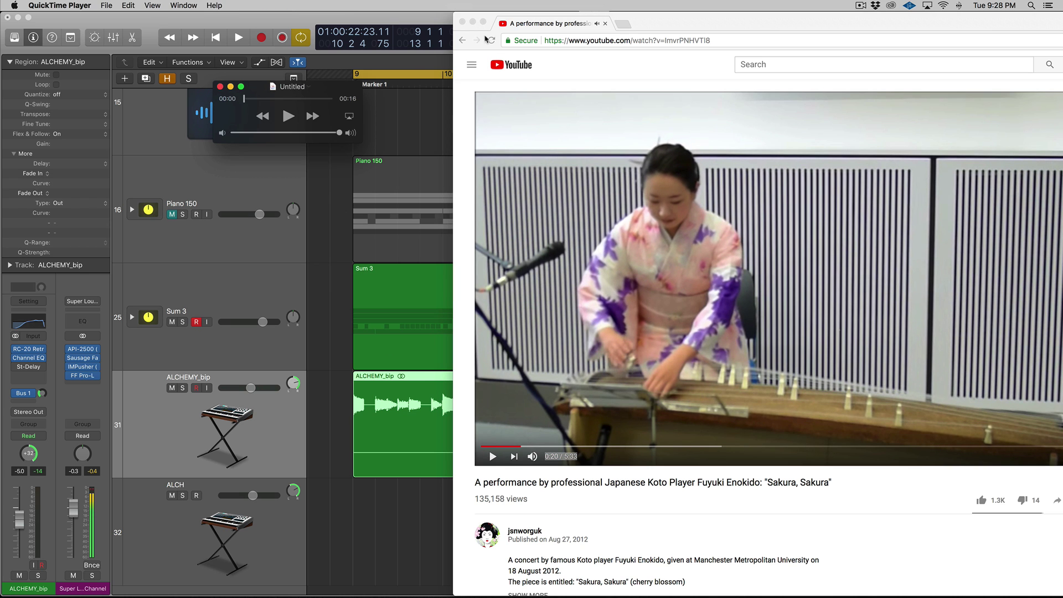
left_click(471, 22)
left_click(287, 116)
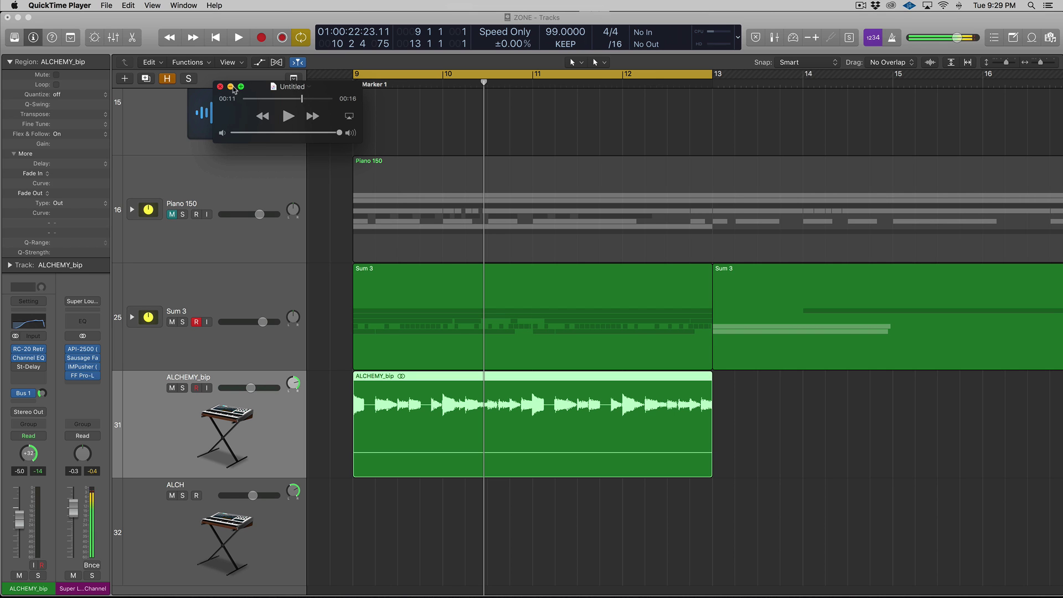
- Close QuickTime Player without saving the recording and return to the Logic project
left_click(220, 87)
left_click(244, 199)
left_click(284, 348)
- Play the project and lower the ALCHEMY_bip track volume to -4.0 dB
left_click(286, 410)
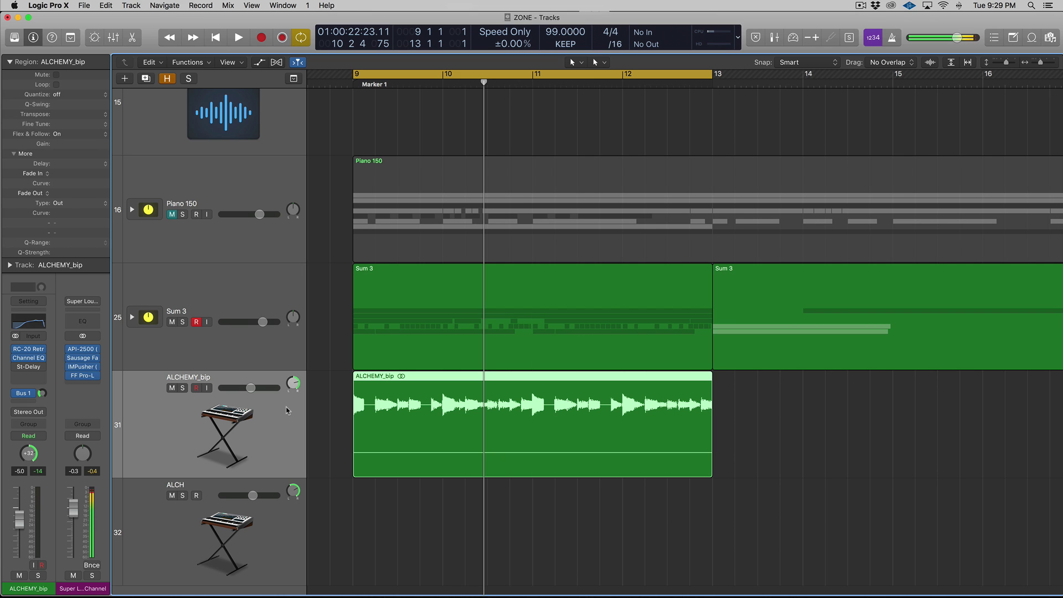
key("space")
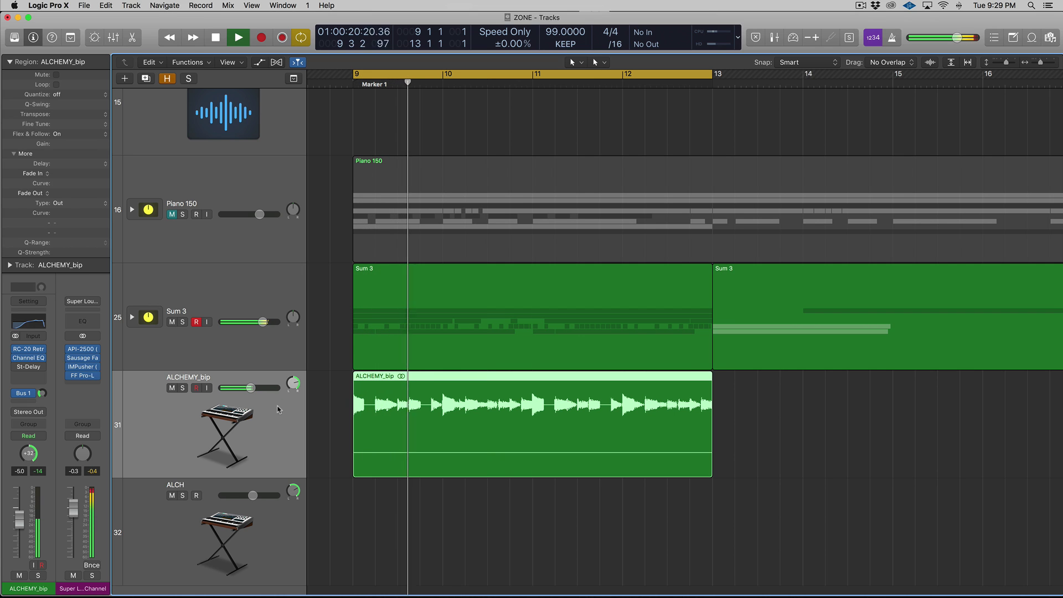
left_click_drag(250, 387, 252, 388)
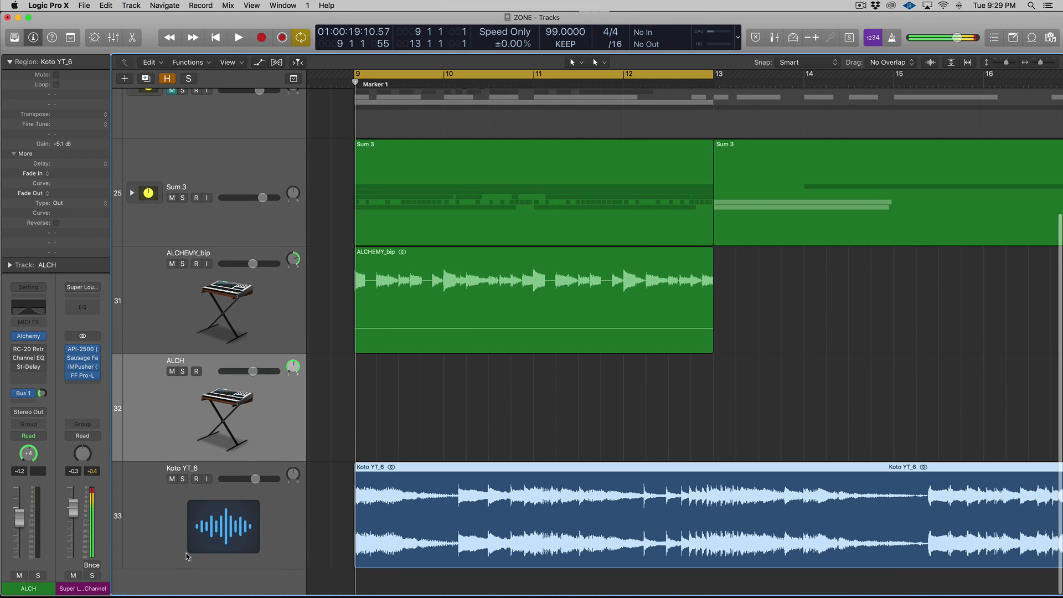
- Select Koto YT_6, turn off Cycle, and move the playhead to about bar 15.3
left_click(280, 559)
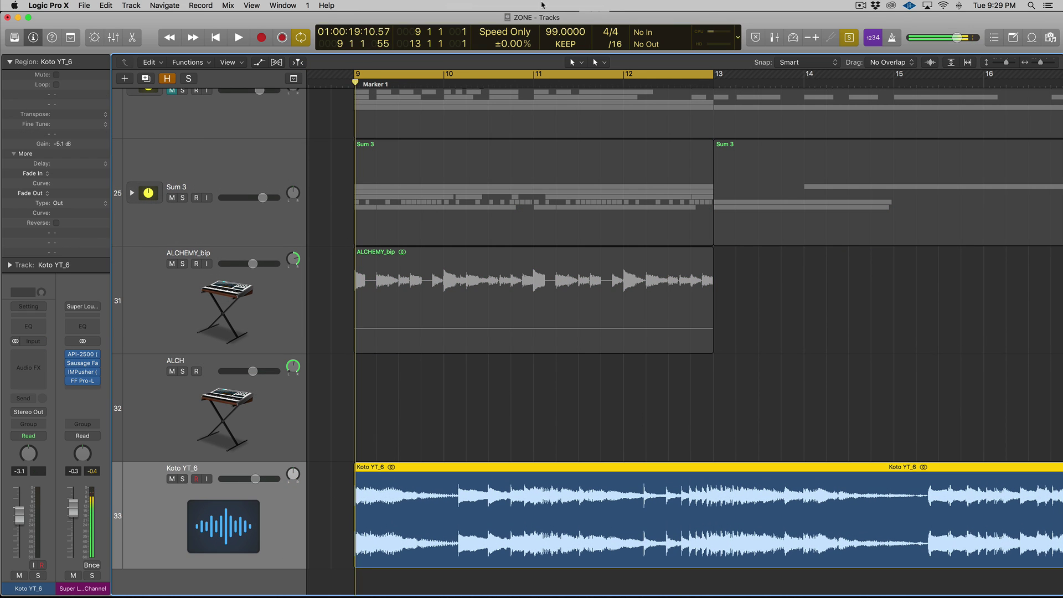
left_click(699, 74)
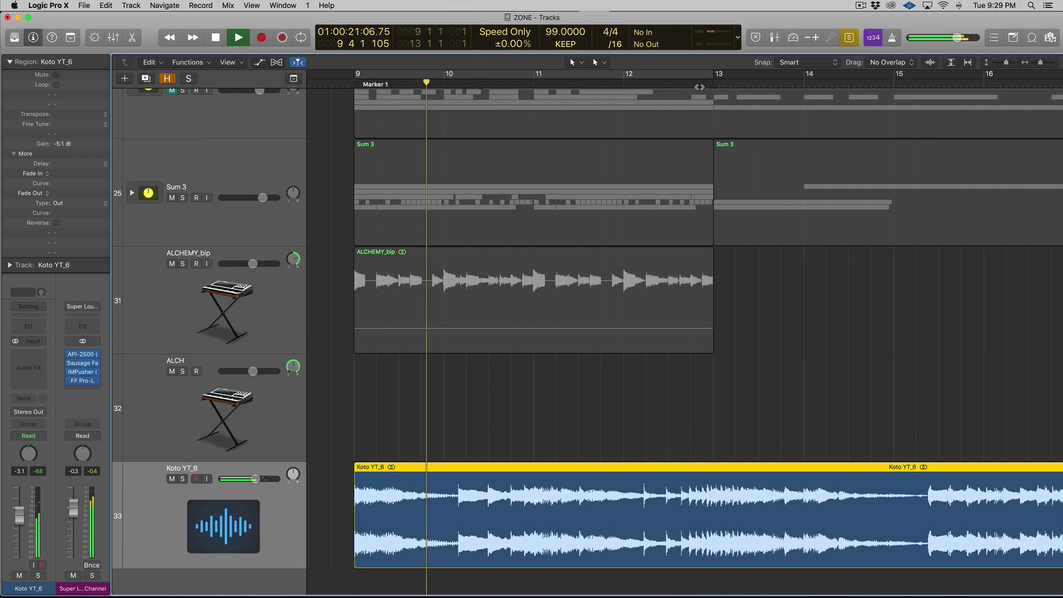
left_click(699, 87)
left_click(926, 82)
scroll(667, 538, "right", 5)
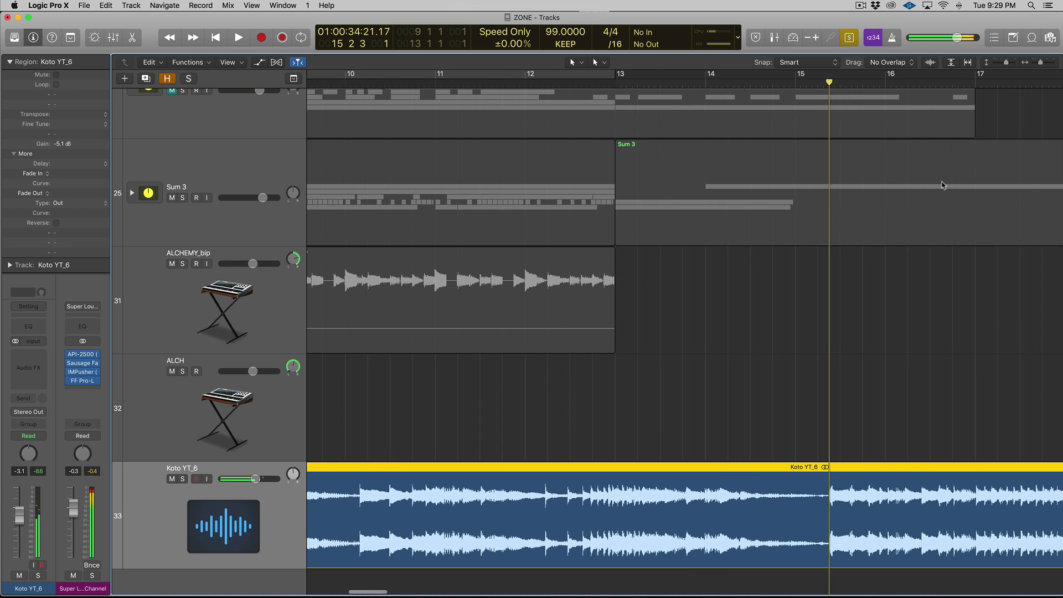
- Split the koto region at bar 15.3 with the Scissors tool and delete Koto YT_6.1
right_click(804, 495)
key("i")
left_click(804, 498)
left_click(754, 481)
key("Delete")
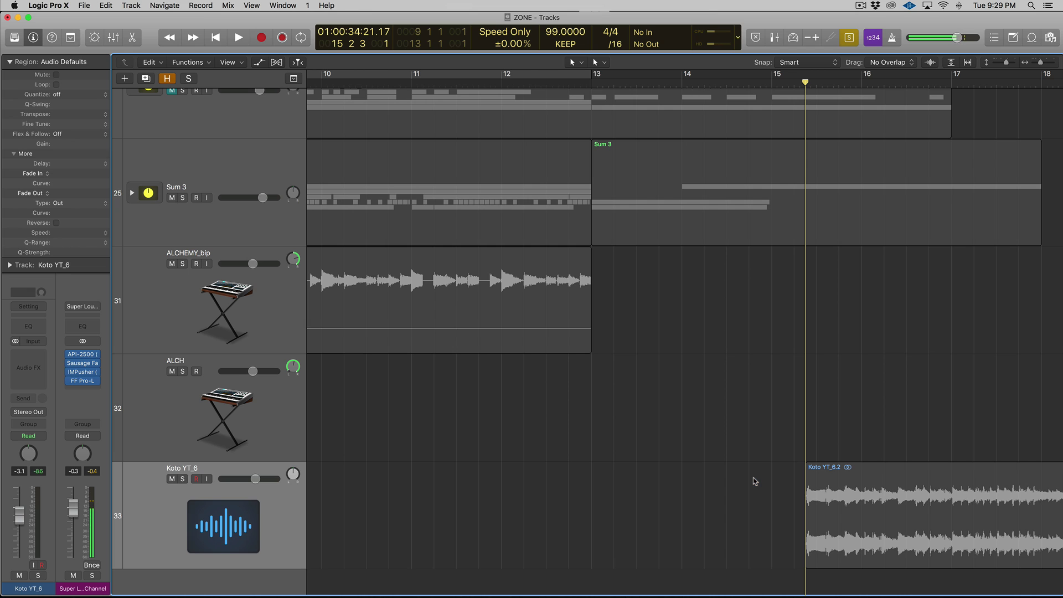
- Audition Koto YT_6.2 and lower the Koto YT_6 track volume to -6.6 dB
left_click(814, 483)
key("space")
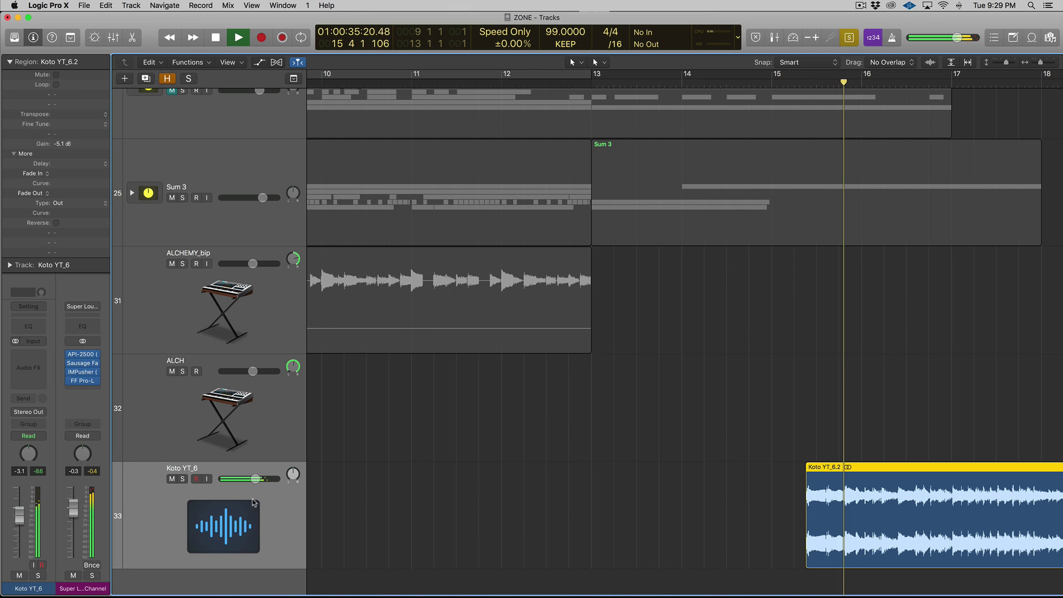
left_click_drag(252, 481, 244, 481)
scroll(882, 296, "right", 5)
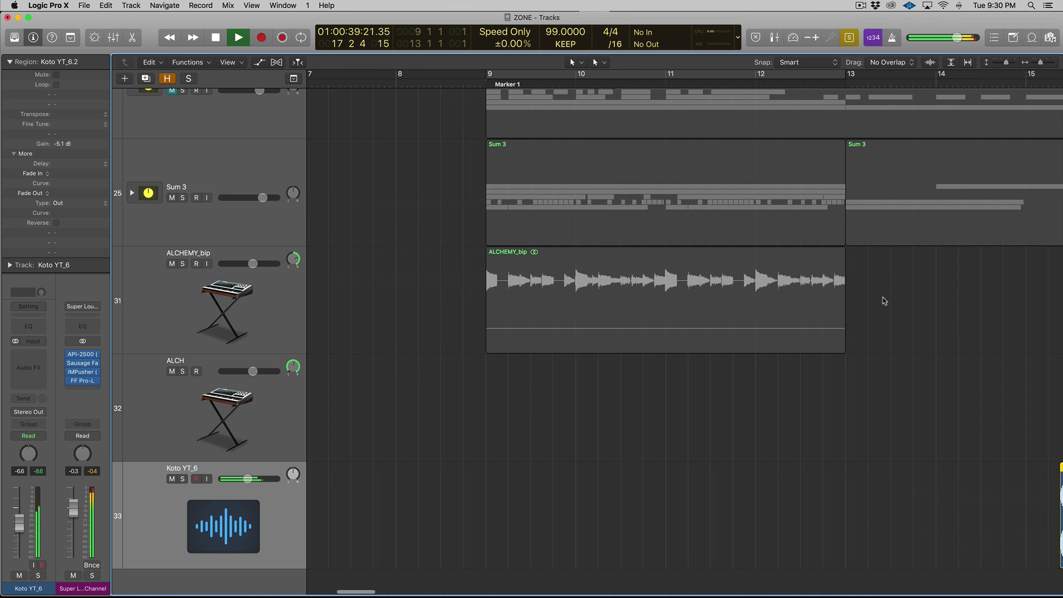
scroll(884, 300, "down", 5)
scroll(889, 298, "right", 5)
scroll(688, 275, "left", 5)
key("space")
scroll(666, 451, "up", 2)
scroll(666, 451, "up", 5)
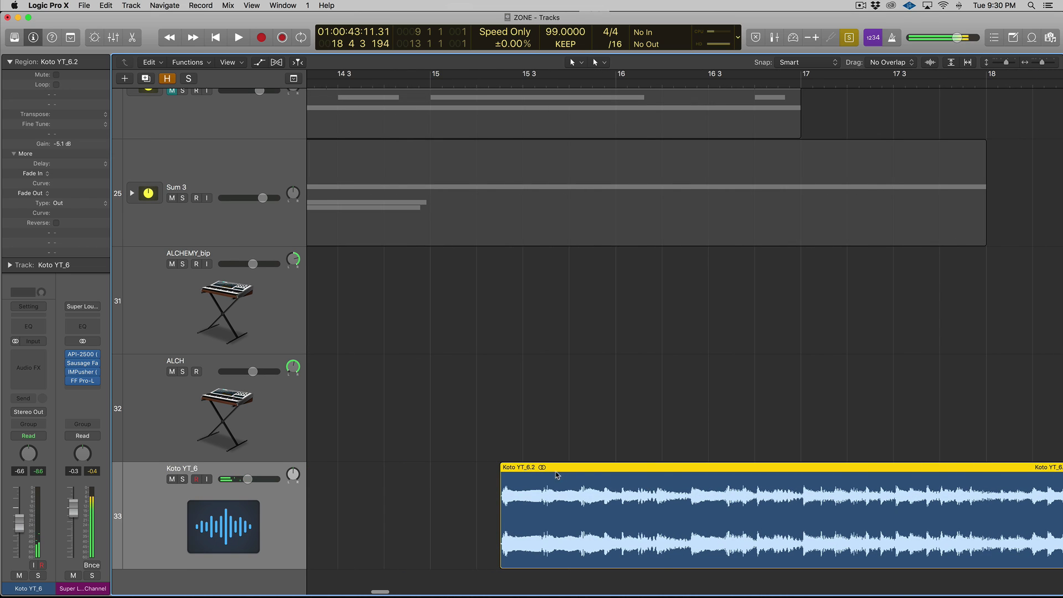
- Slice the koto region at its transient markers and start auditioning the first slice
right_click(541, 471)
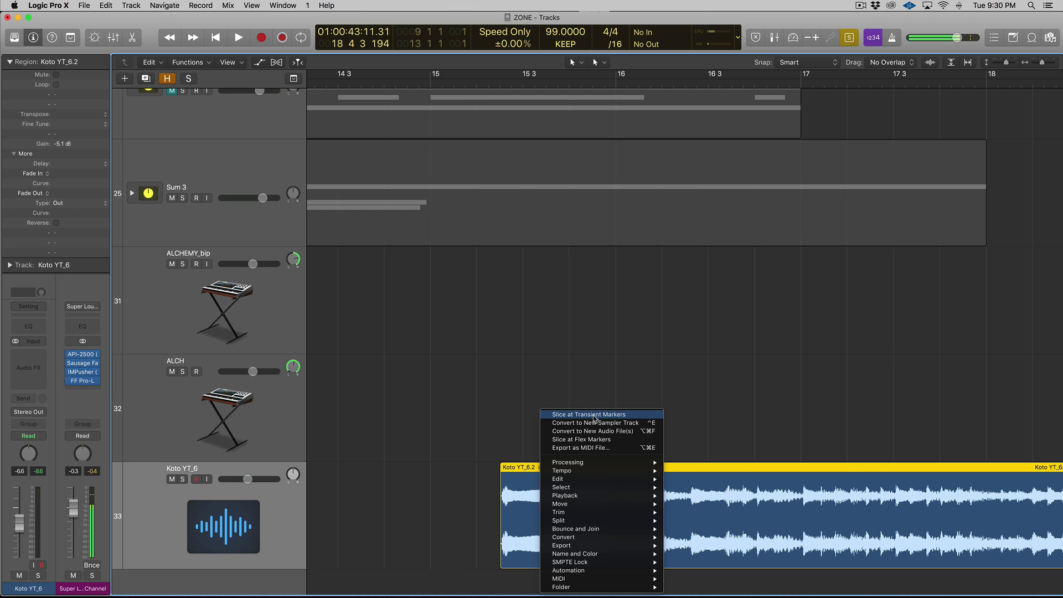
left_click(594, 415)
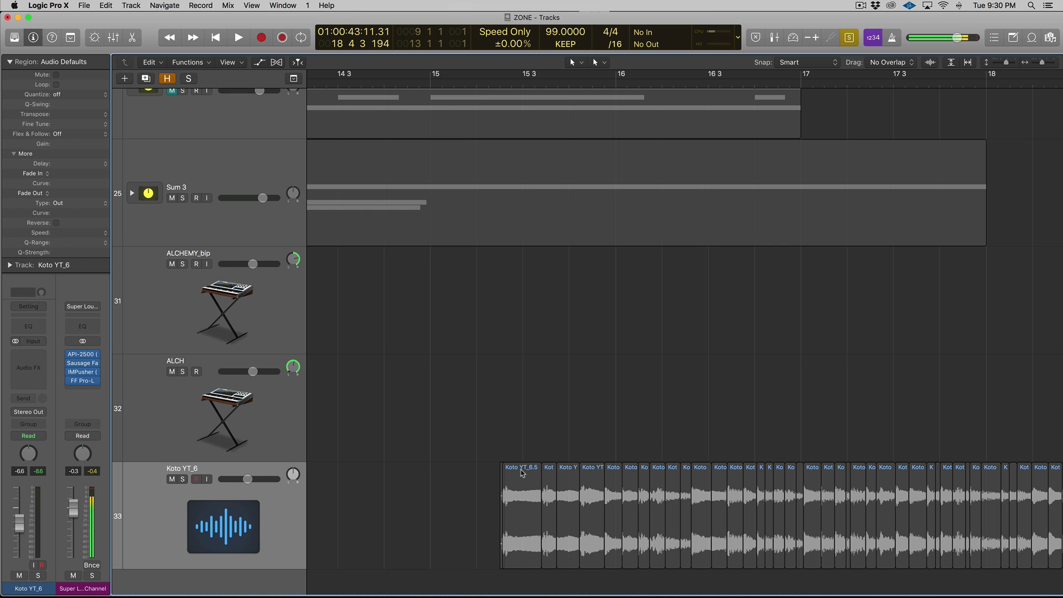
left_click(522, 467)
key("space")
- Step through the koto slices, then select all 42 and play them from the start
left_click(548, 474)
left_click(570, 482)
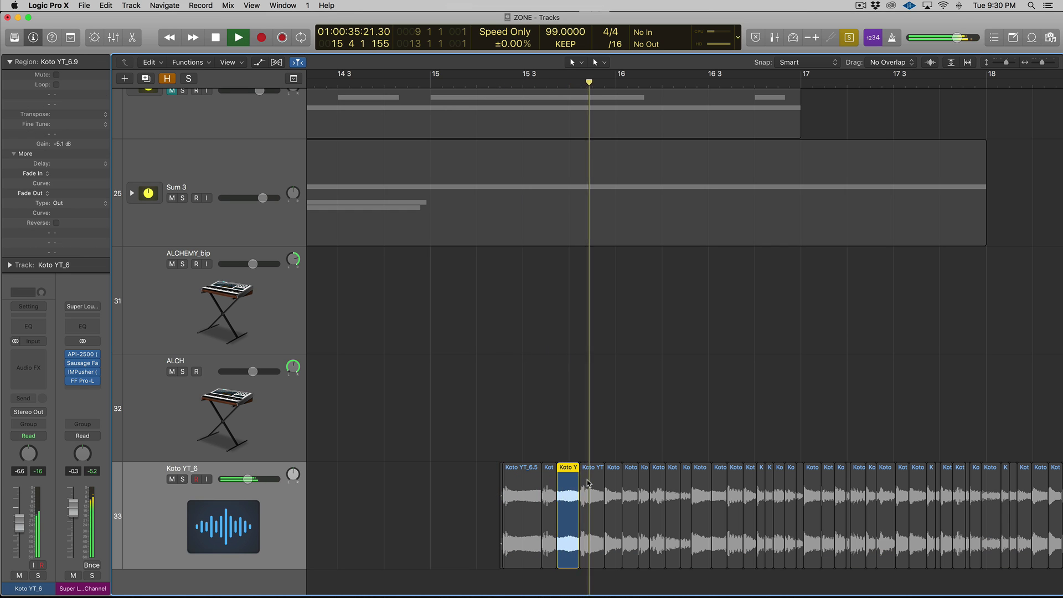
key("Right")
key("Right")
key("space")
left_click_drag(508, 354, 1057, 468)
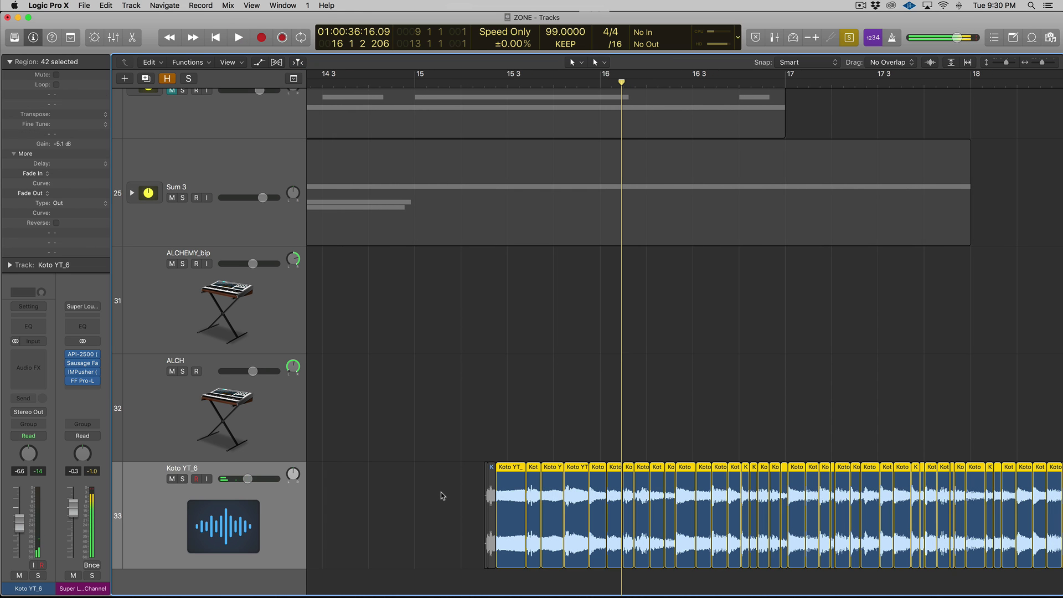
key("shift+space")
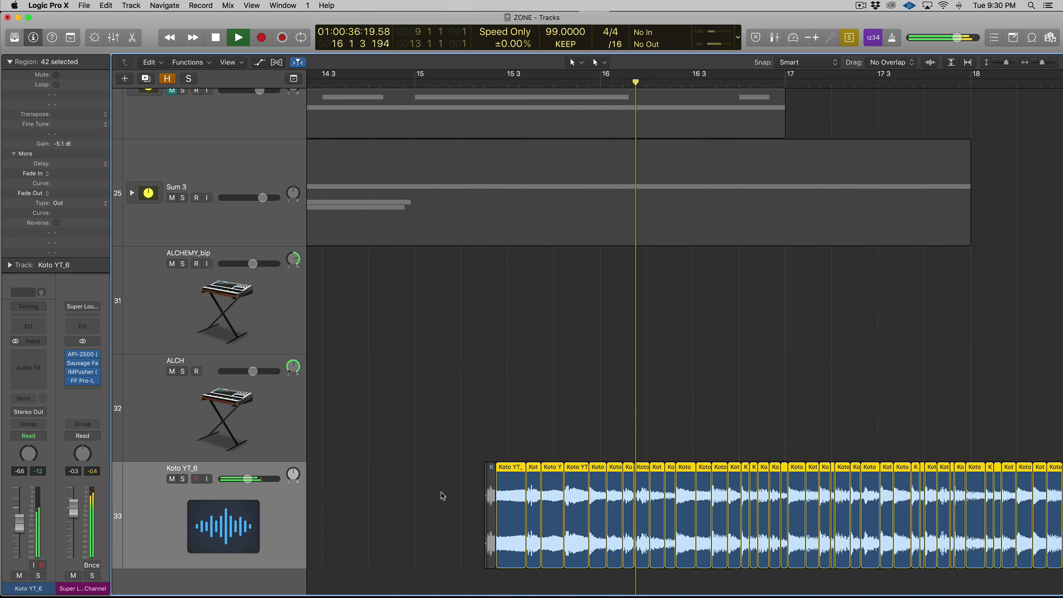
key("space")
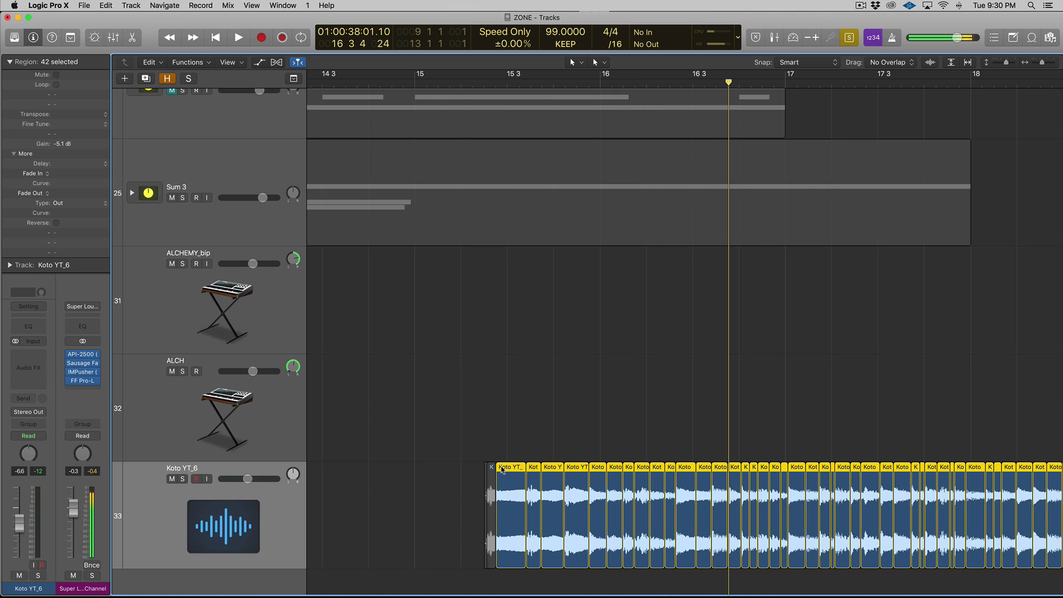
- Convert the 42 koto slices into a new sampler track via the Convert submenu
right_click(503, 470)
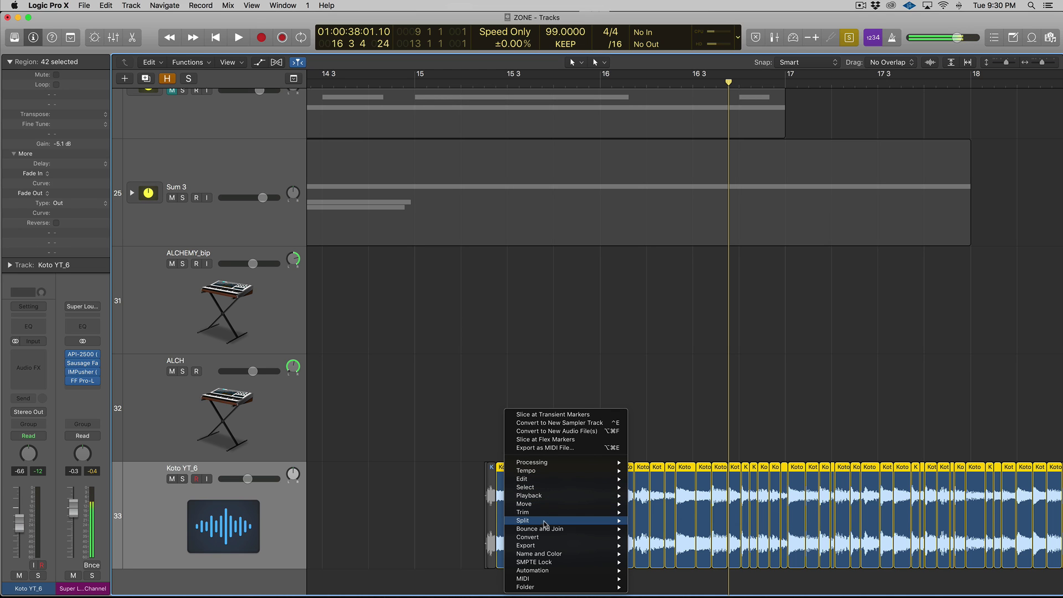
mouse_move(551, 539)
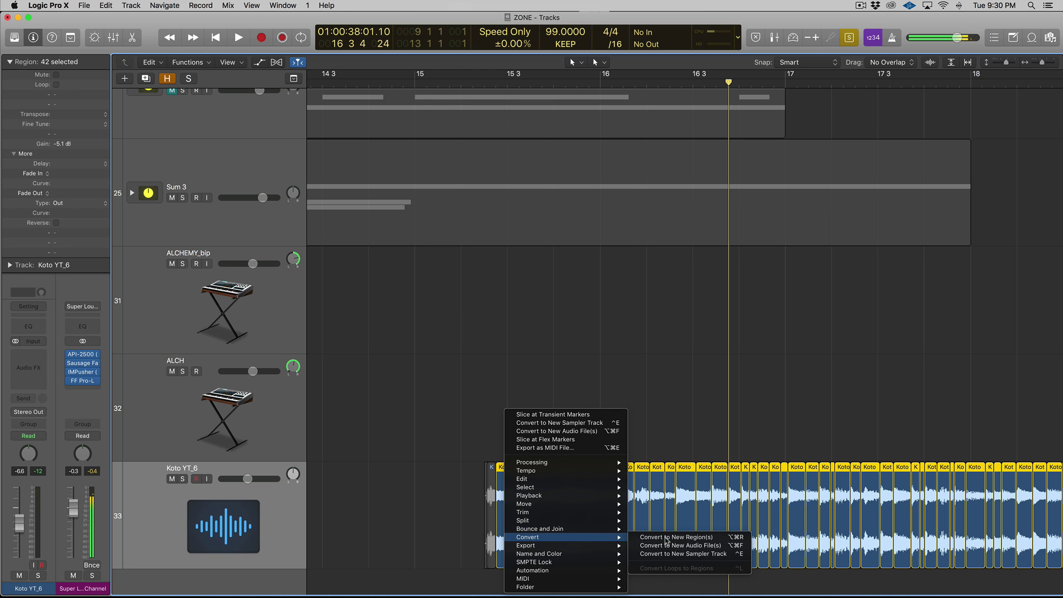
left_click(734, 554)
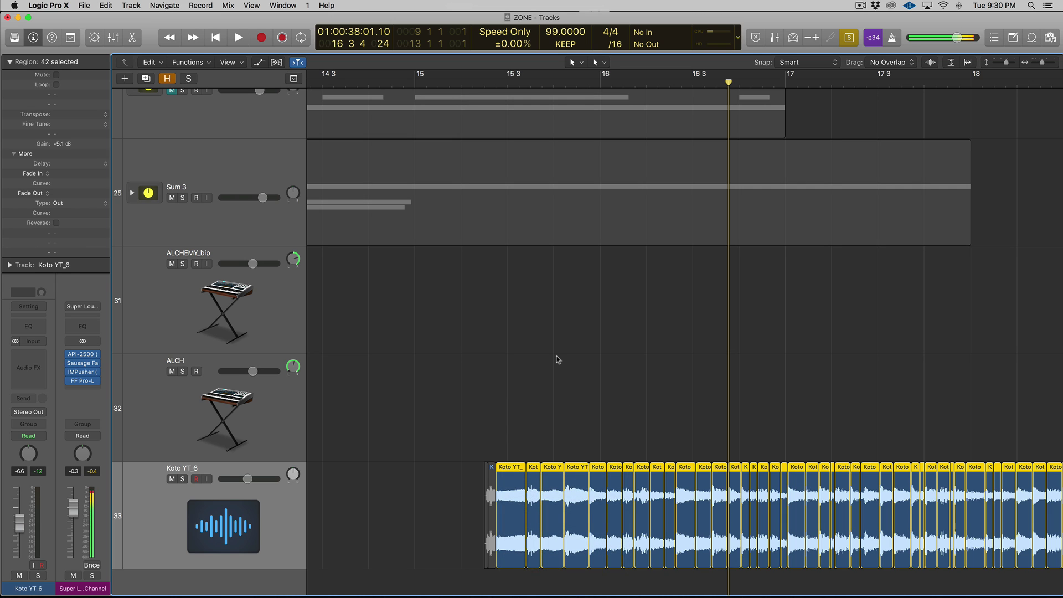
right_click(511, 471)
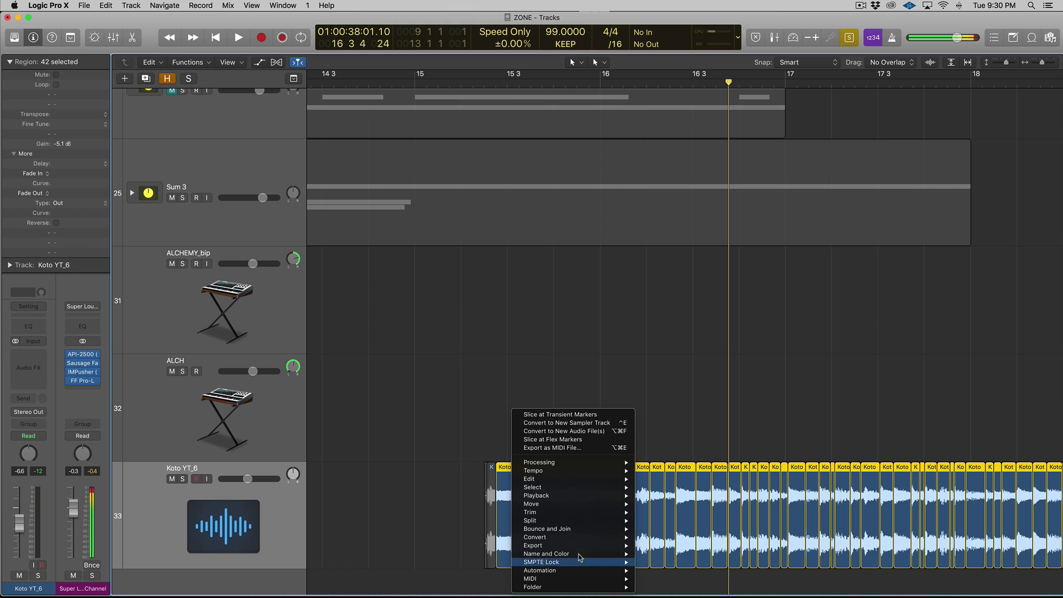
mouse_move(579, 539)
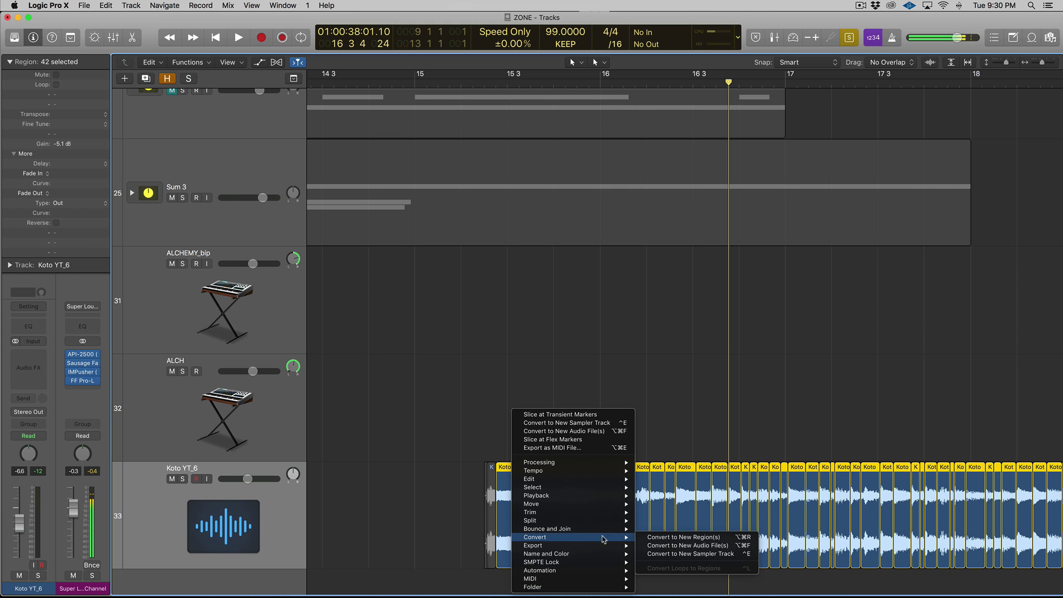
left_click(723, 546)
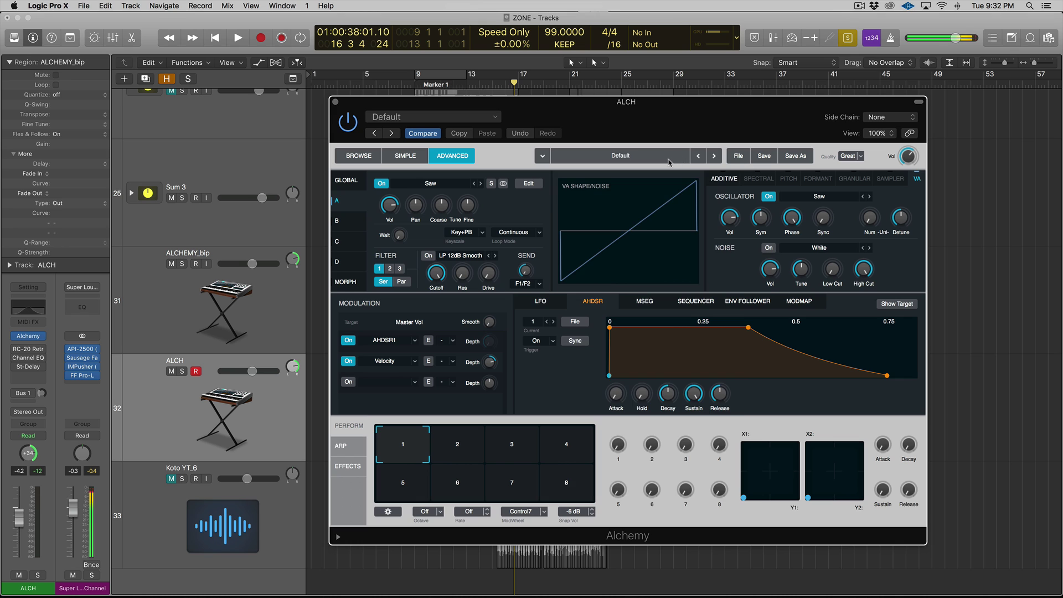
- Initialize Alchemy's preset from the File menu and return to the Advanced page
left_click(668, 161)
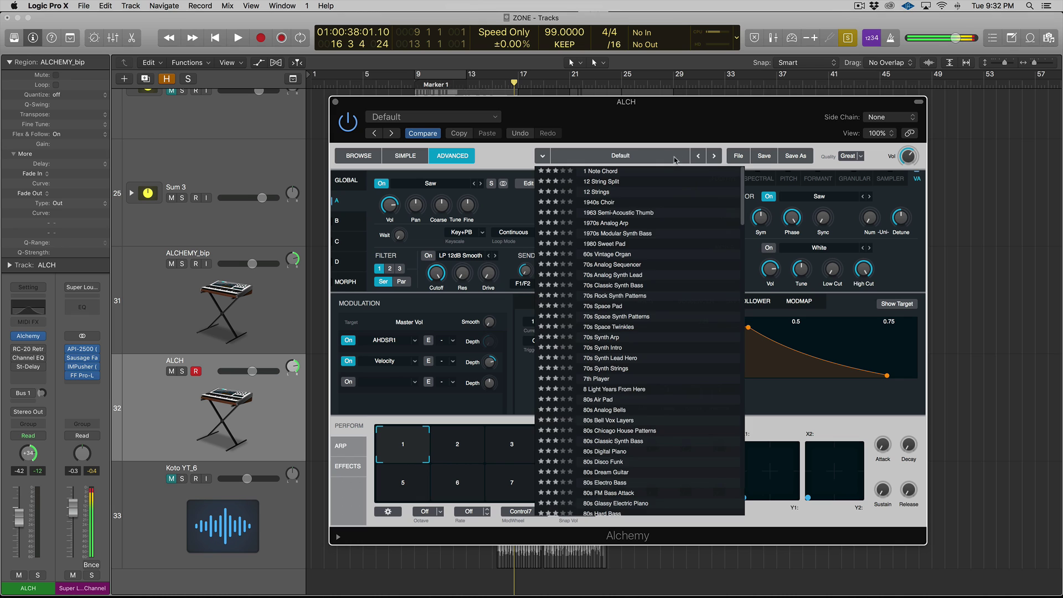
left_click(739, 155)
left_click(740, 156)
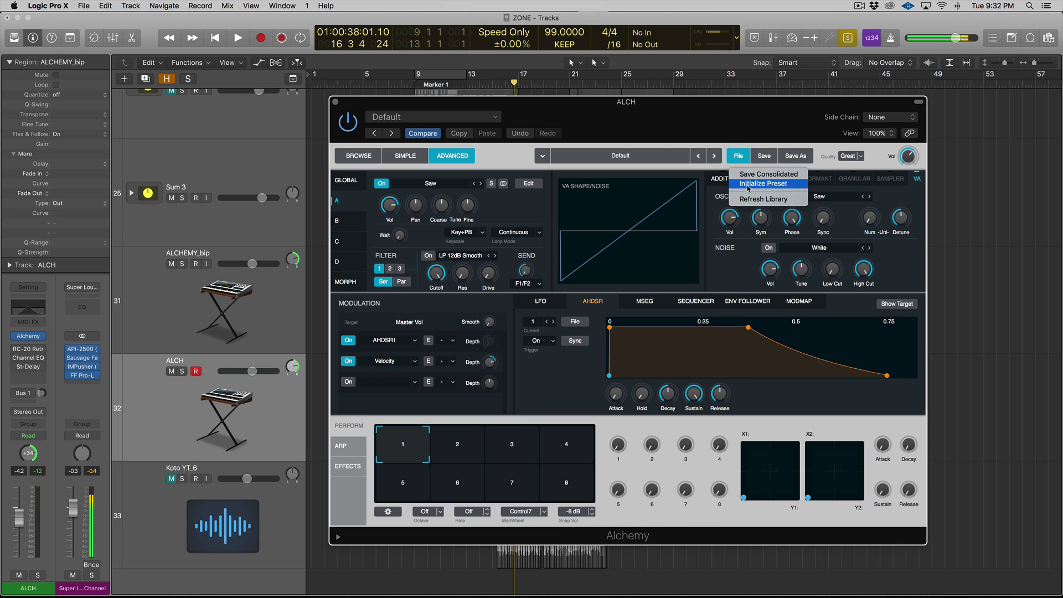
left_click(746, 183)
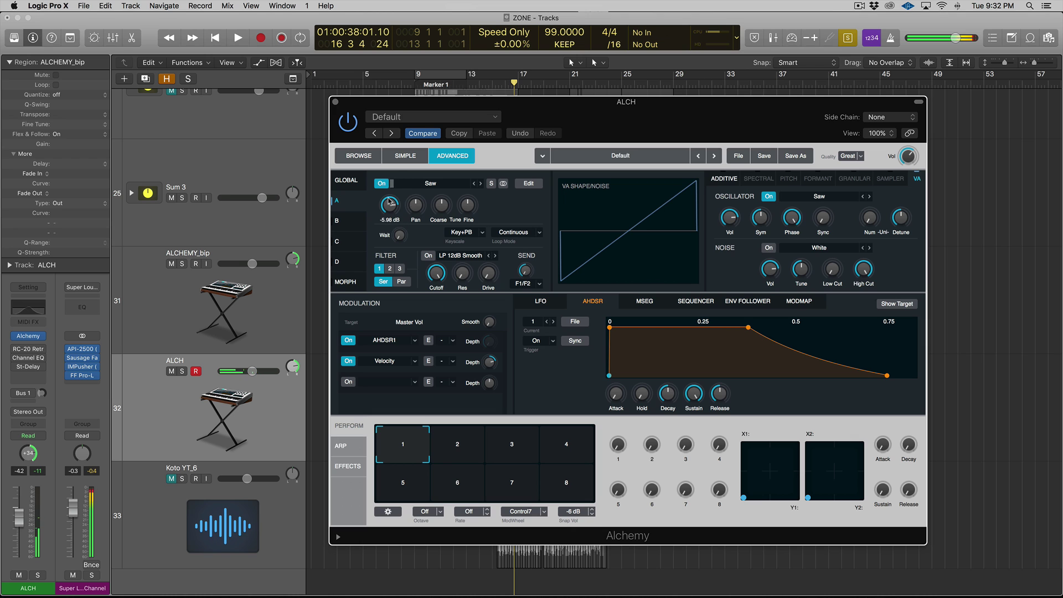
left_click(374, 160)
left_click(459, 157)
- Start an audio import into Source A and browse the Koto Chops files
left_click(409, 185)
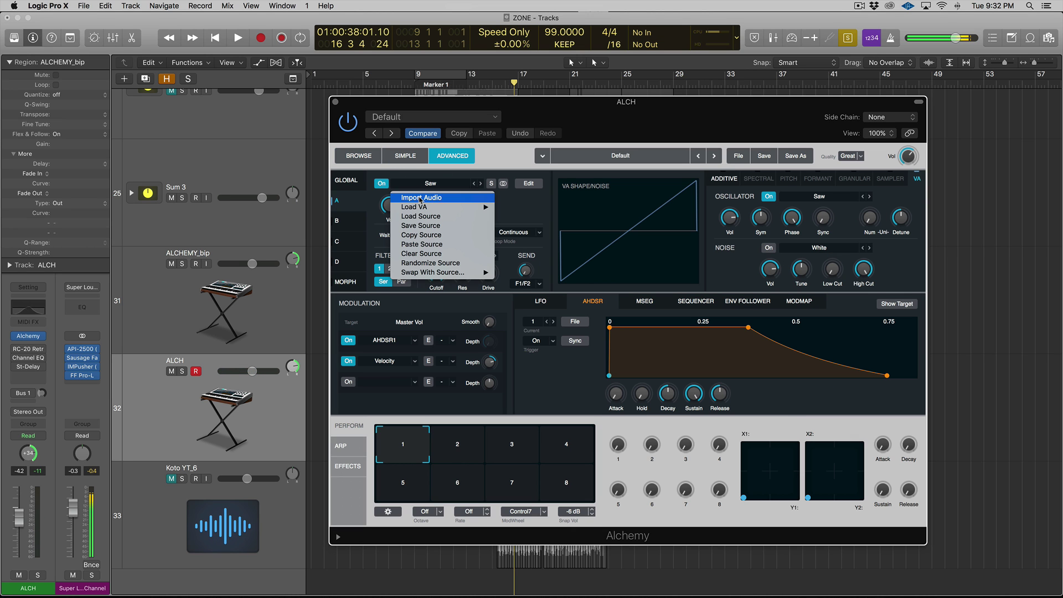
left_click(419, 198)
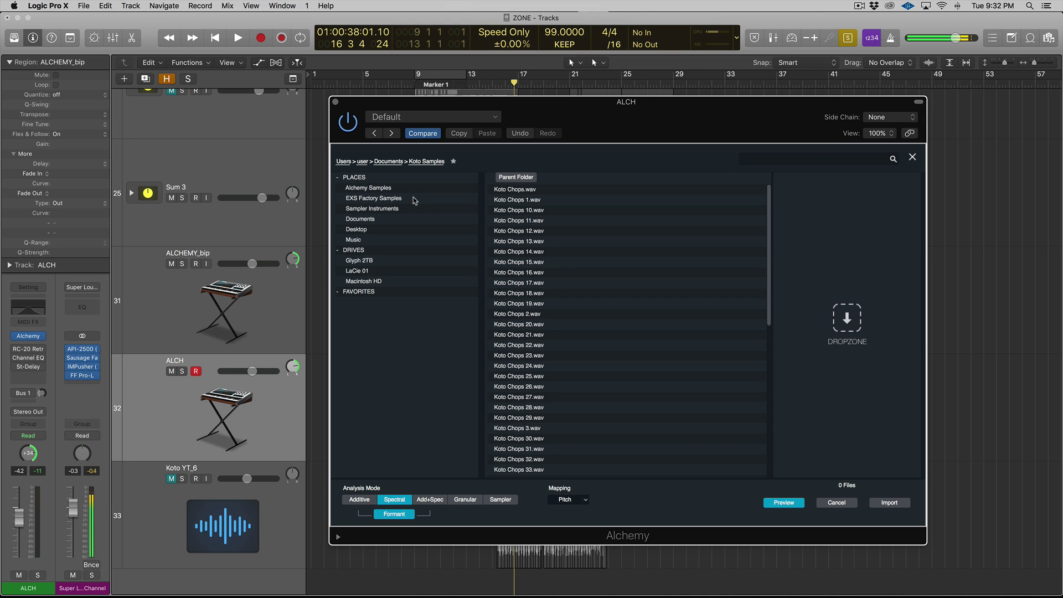
scroll(534, 221, "down", 5)
scroll(529, 216, "up", 5)
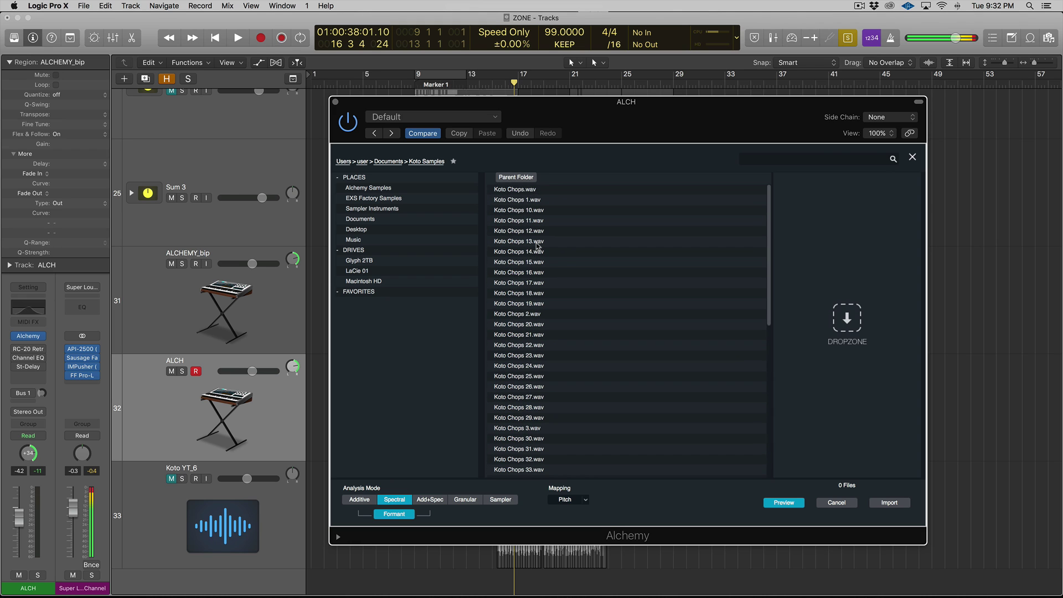
left_click(527, 202)
key("Down")
key("Down")
key("Down")
key("Down")
key("Down")
key("Down")
key("Down")
key("Down")
key("Down")
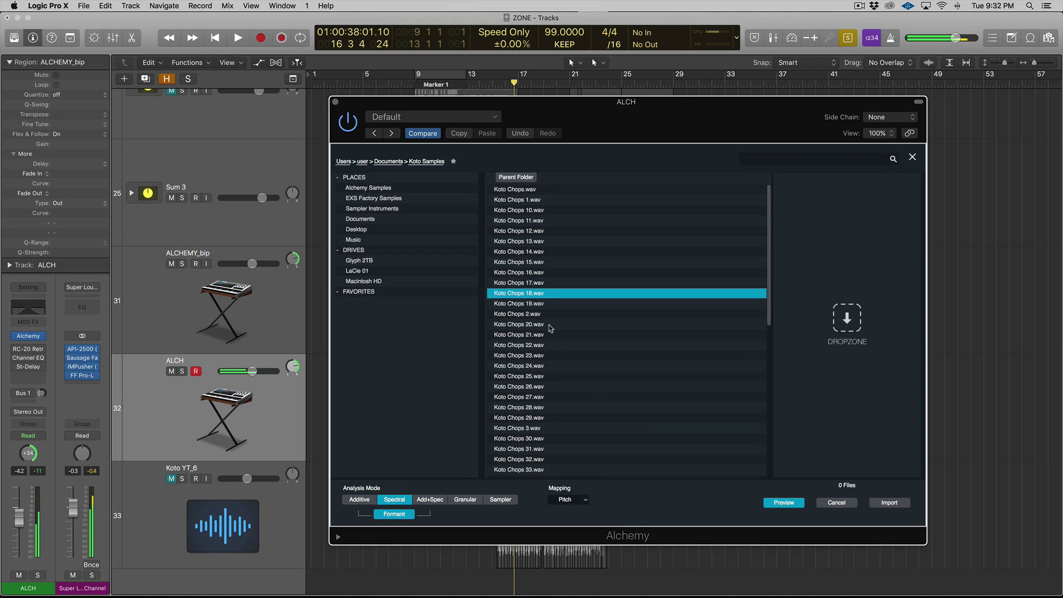
left_click(551, 334)
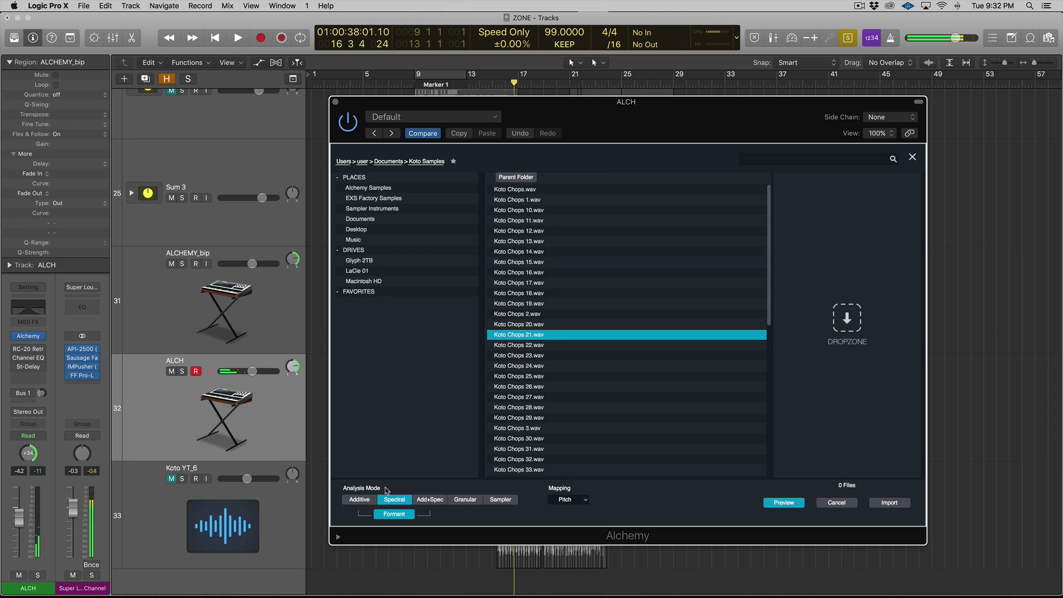
- Set the analysis mode to Sampler, keep Pitch mapping, and select Koto Chops 1.wav
left_click(359, 500)
left_click(394, 499)
left_click(429, 499)
left_click(465, 499)
left_click(501, 500)
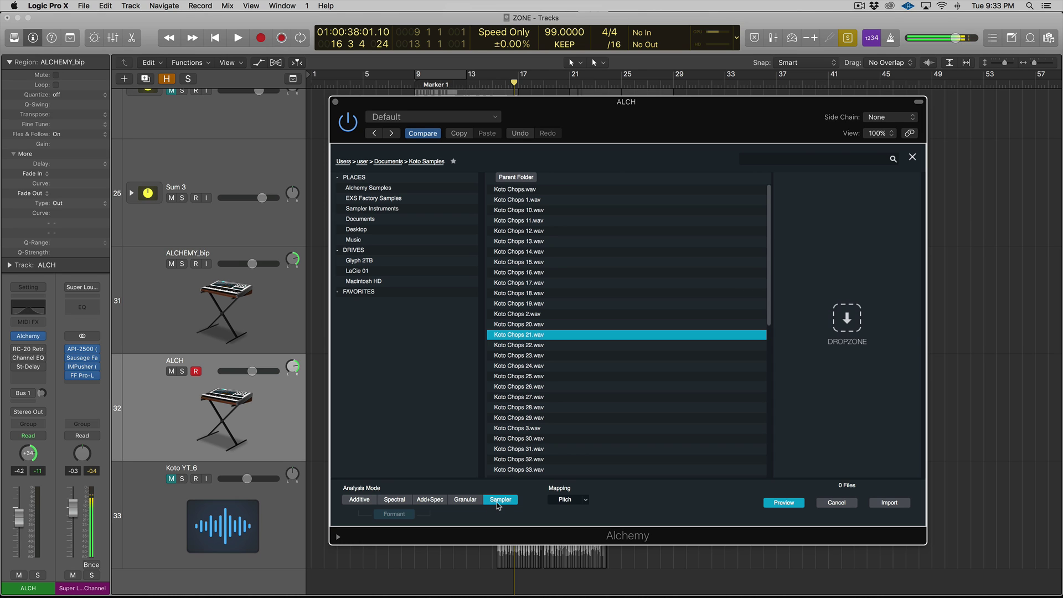
left_click(585, 500)
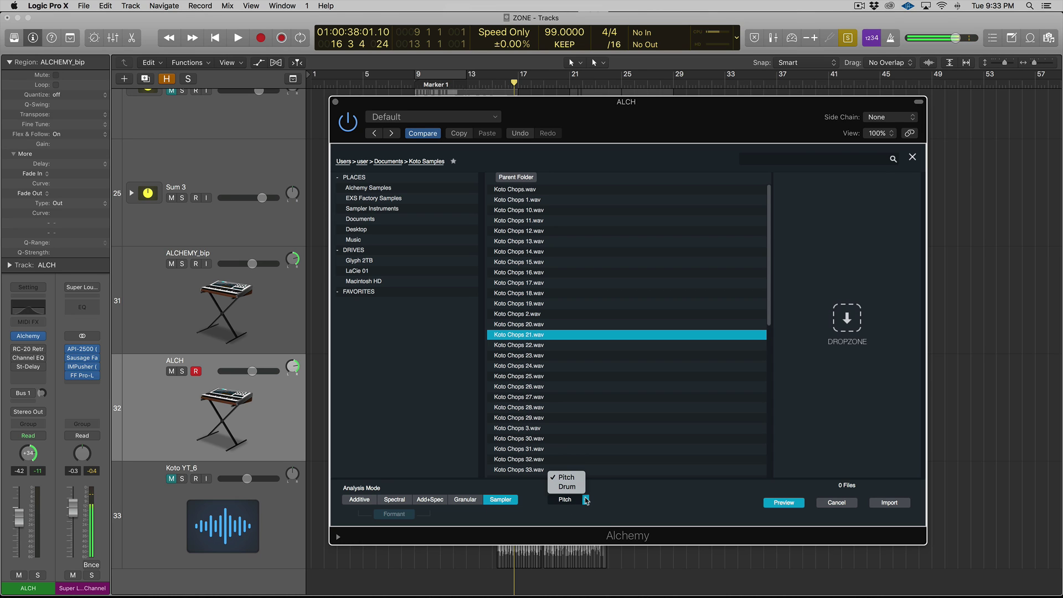
left_click(536, 202)
left_click(528, 202)
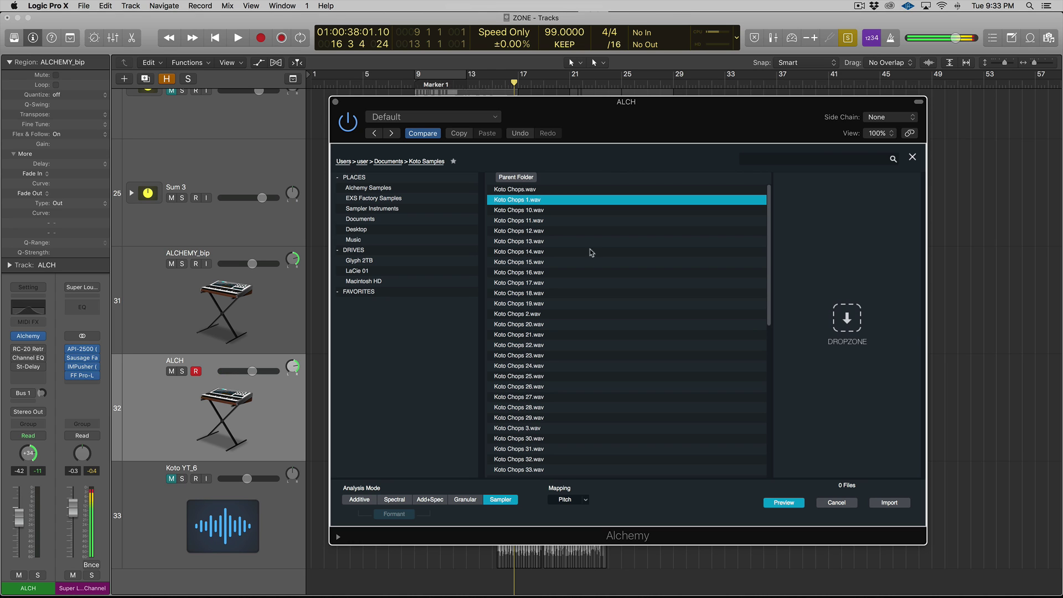
- Import Koto Chops 1.wav into Source A and open its zone editor spanning C-2 to G8
left_click(889, 503)
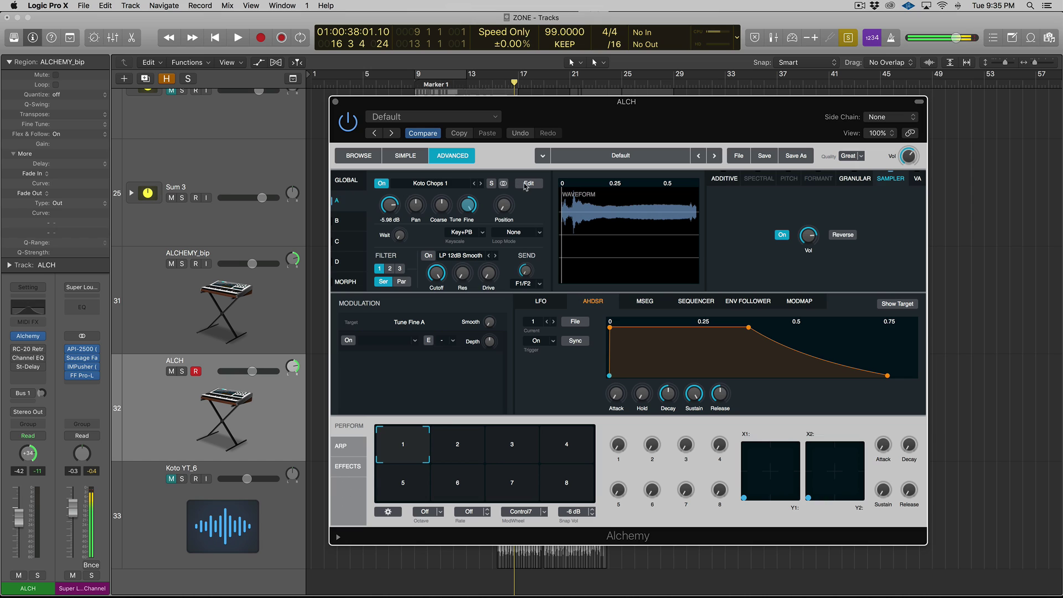
left_click(525, 186)
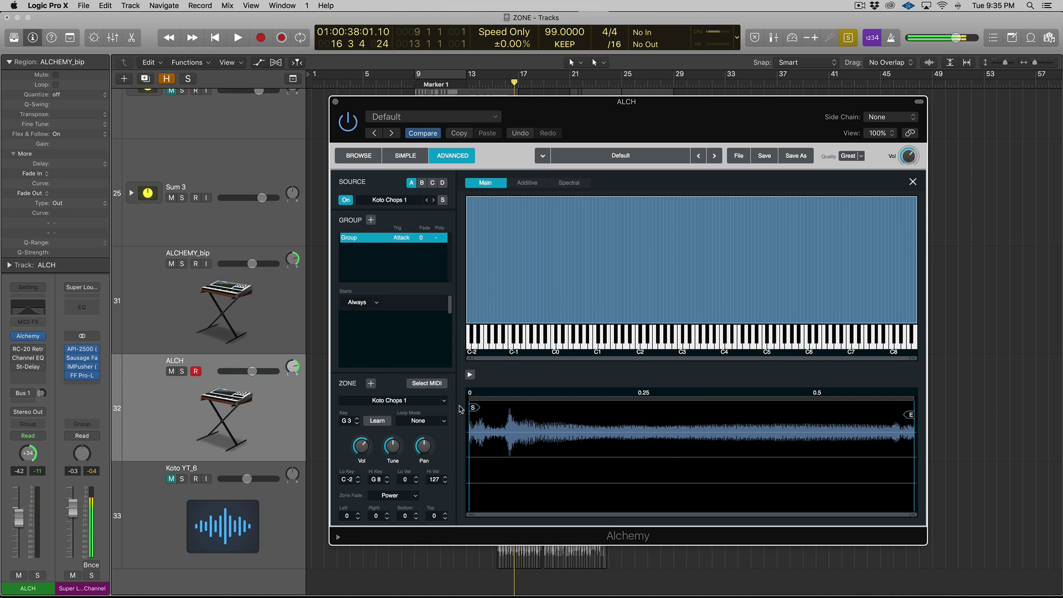
- Keep Loop Mode on None, shift the Koto Chops 1 start marker later, and nudge the zone Tune
left_click(431, 422)
left_click(347, 439)
left_click_drag(476, 414, 502, 409)
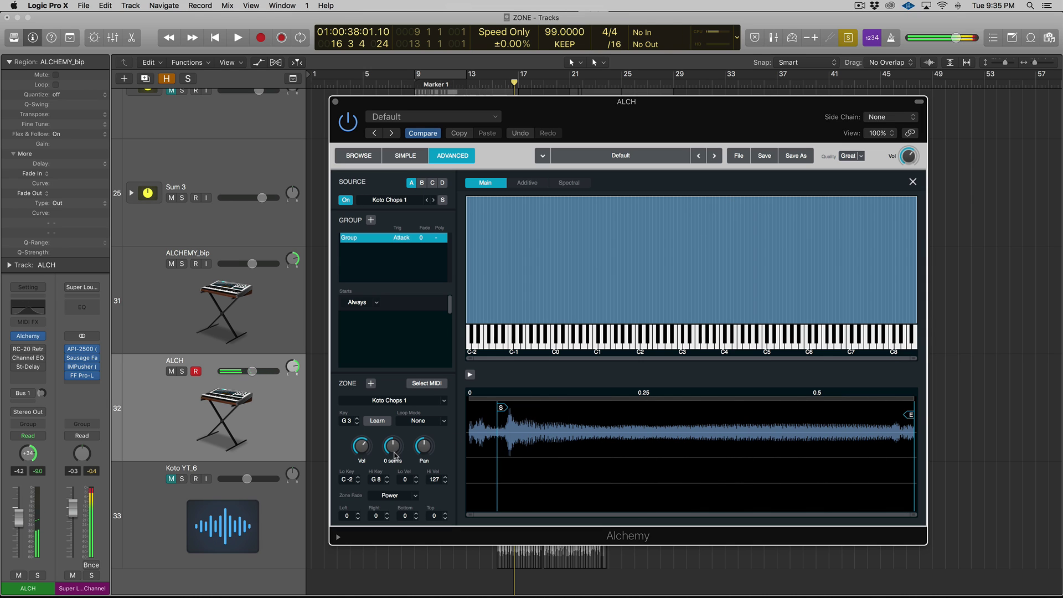
left_click_drag(393, 446, 394, 445)
- Close the zone editor and change Source A's filter type to Formant
left_click(913, 183)
left_click(463, 255)
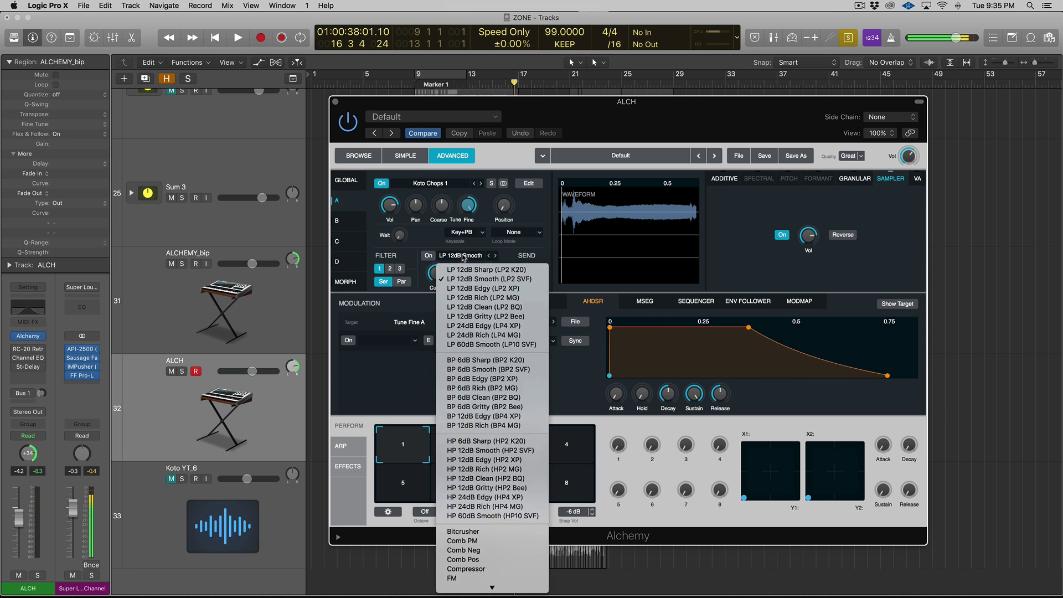
scroll(485, 486, "down", 3)
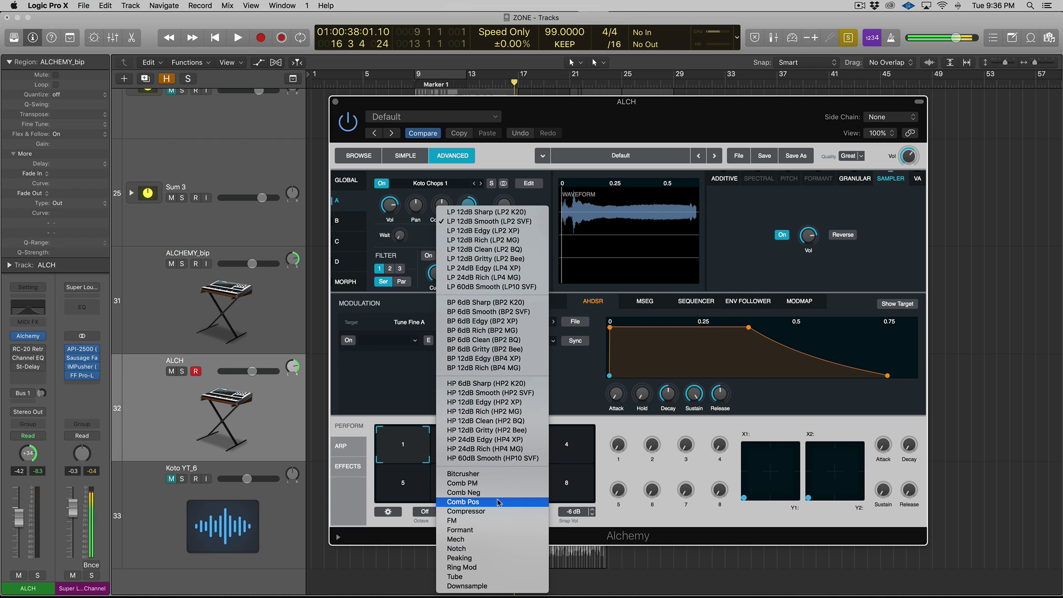
left_click(500, 530)
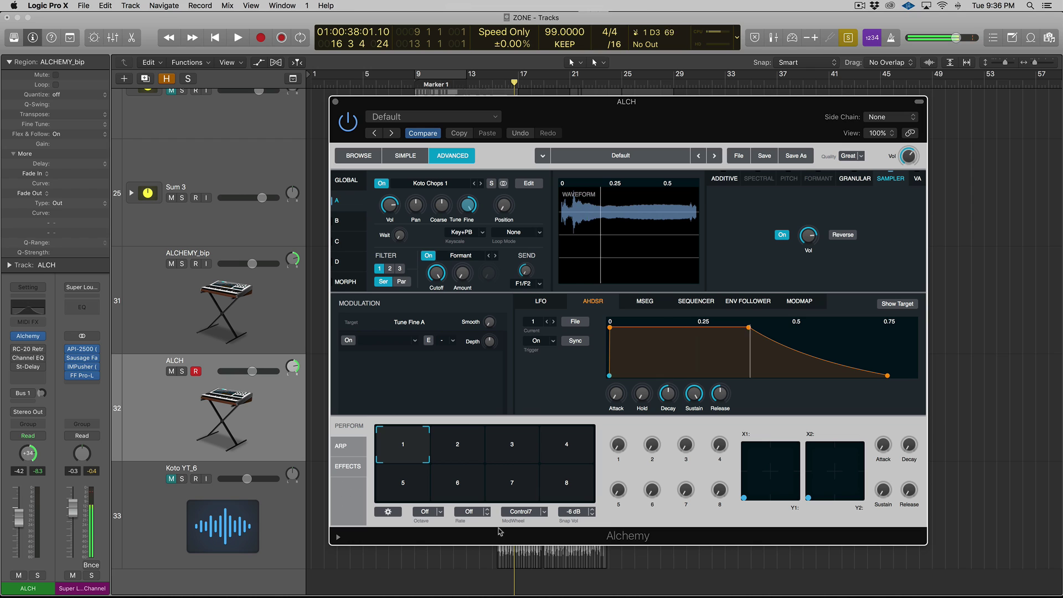
- Set the Formant cutoff to 120 Hz and Amount to 41 %, then switch the filter to FM
mouse_move(446, 273)
mouse_move(446, 273)
left_mouse_down()
mouse_move(446, 293)
mouse_move(462, 260)
left_mouse_up()
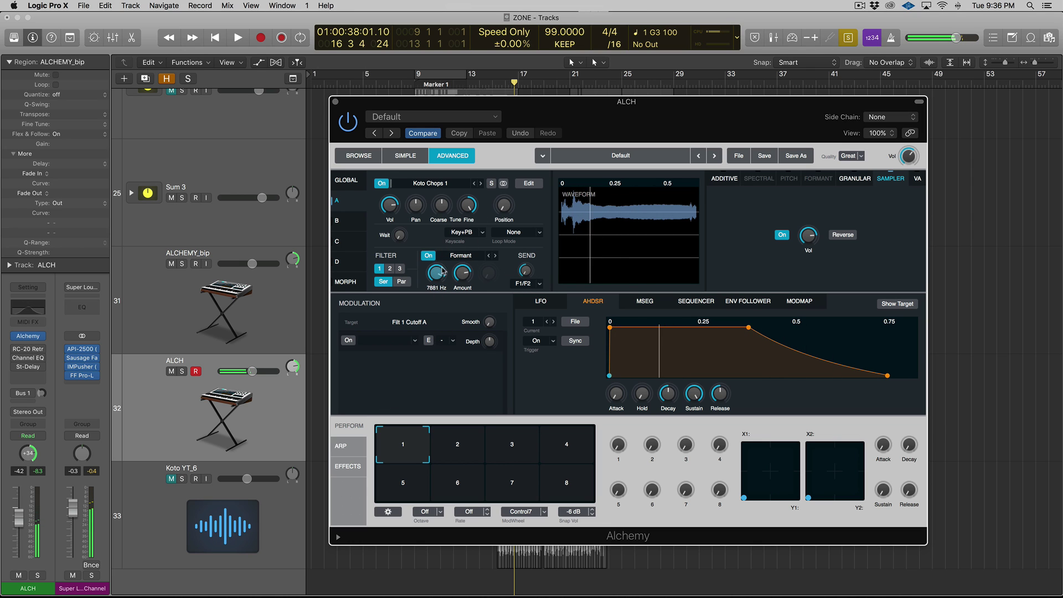
mouse_move(458, 297)
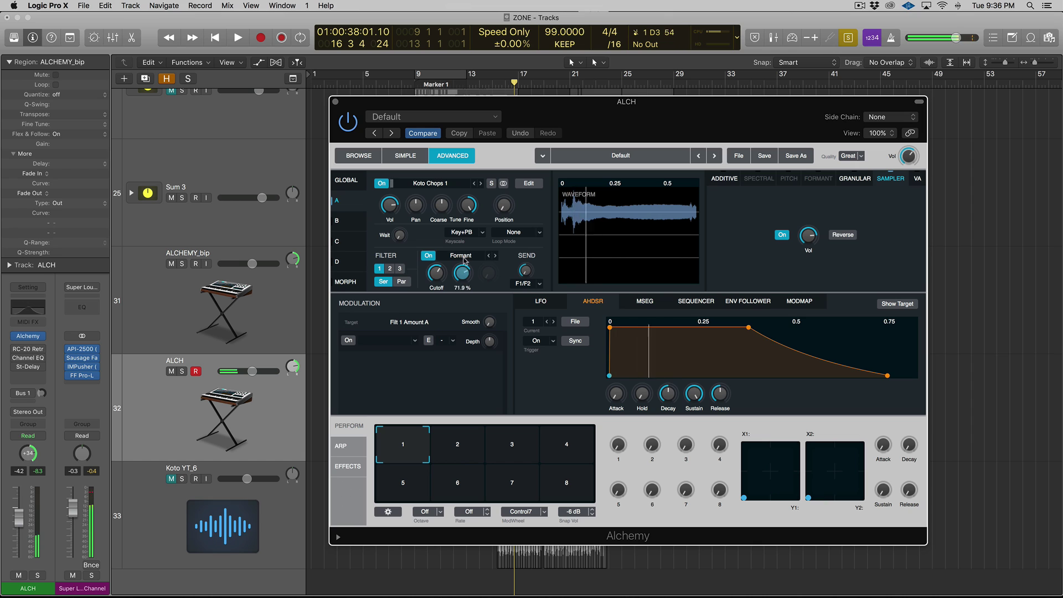
left_click_drag(436, 273, 437, 308)
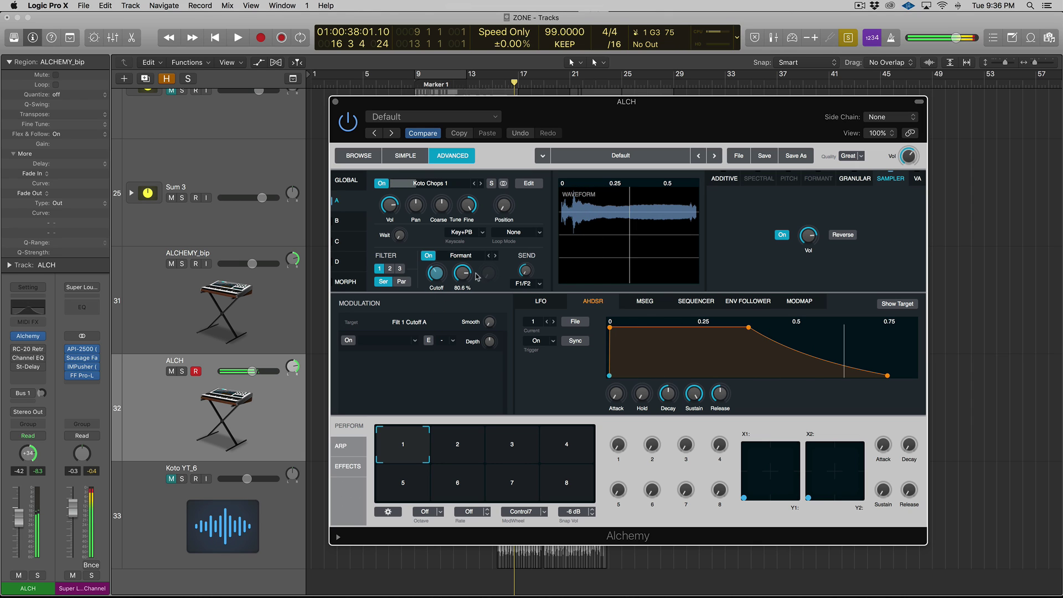
left_click_drag(462, 272, 462, 285)
left_click(489, 255)
left_click(441, 266)
- Raise the FM filter Freq from about 814 Hz to 1633 Hz, then disable Source A's filter
left_click_drag(441, 264, 443, 258)
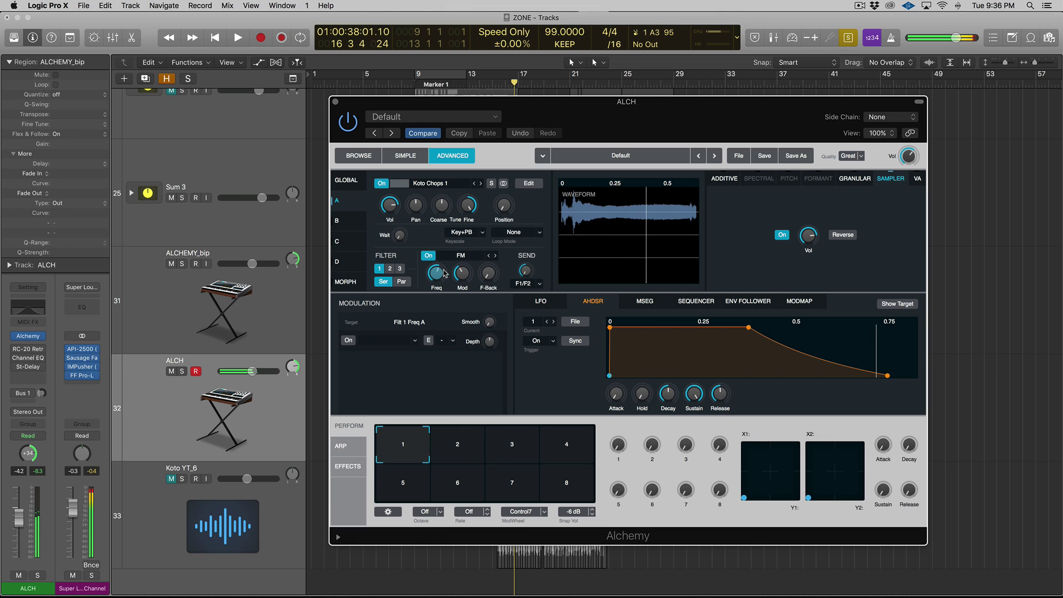
left_click_drag(441, 270, 435, 264)
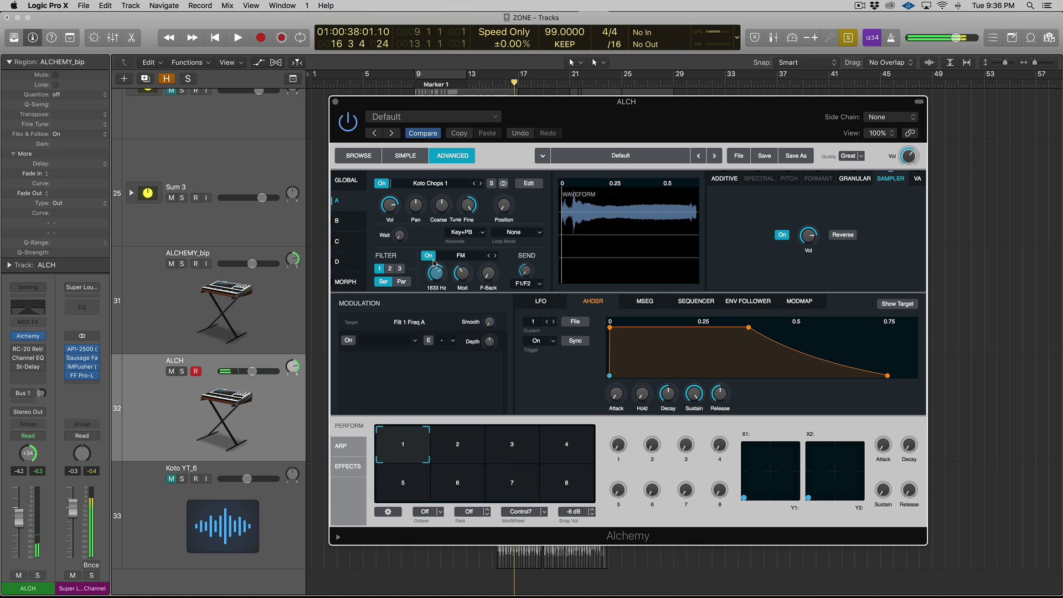
left_click(431, 259)
mouse_move(437, 207)
- Choose Import Audio from Source A's sound menu
left_click(529, 183)
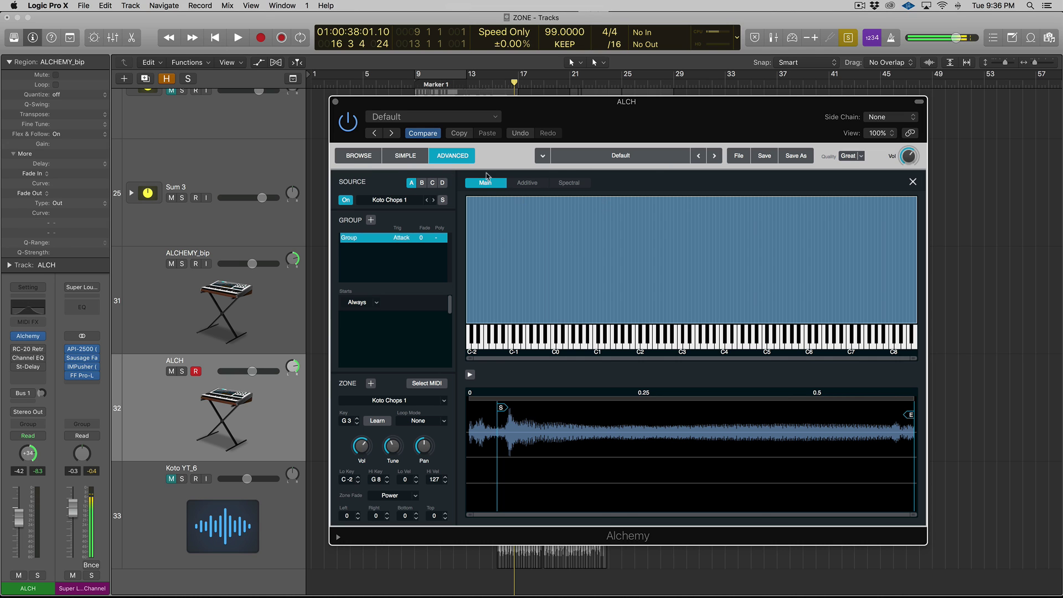
left_click(911, 181)
left_click(414, 184)
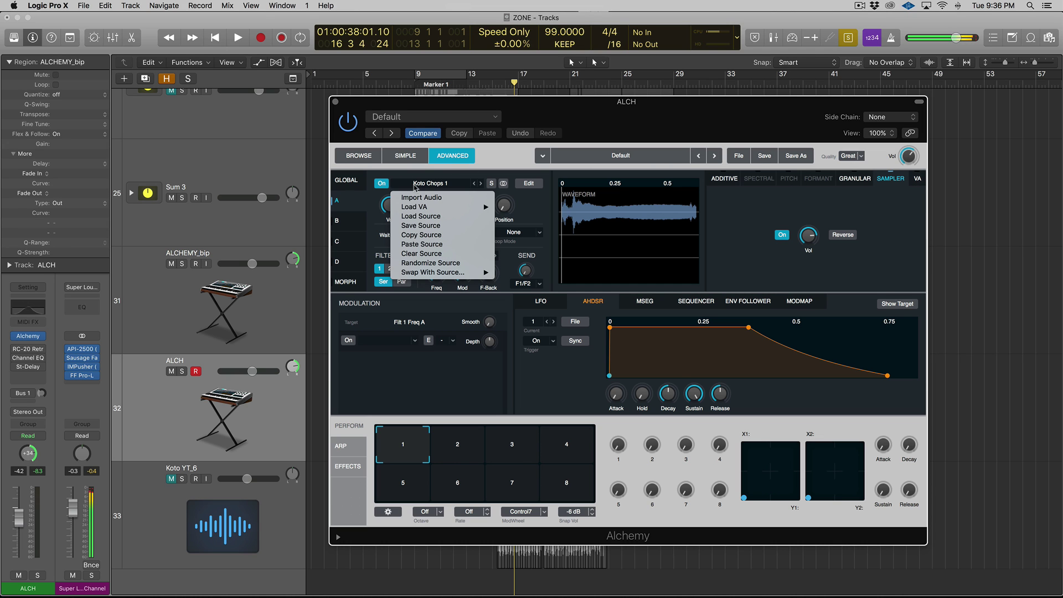
left_click(416, 195)
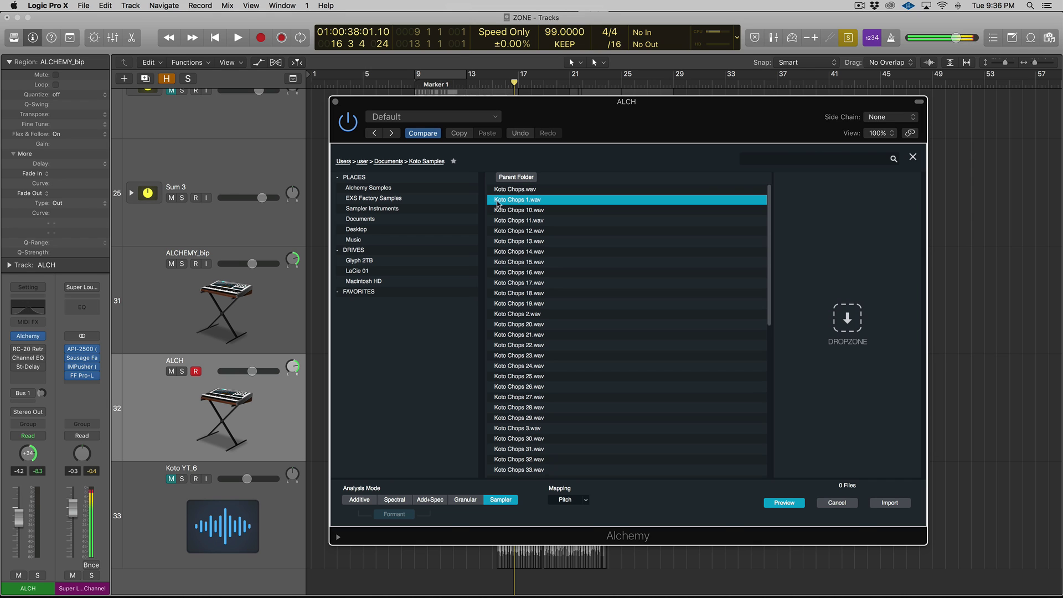
- Add Koto Chops 1, 2, 3 and 14–19 to the import list
left_click_drag(560, 202, 832, 193)
left_click_drag(530, 314, 847, 238)
scroll(590, 369, "down", 2)
left_click_drag(532, 409, 824, 290)
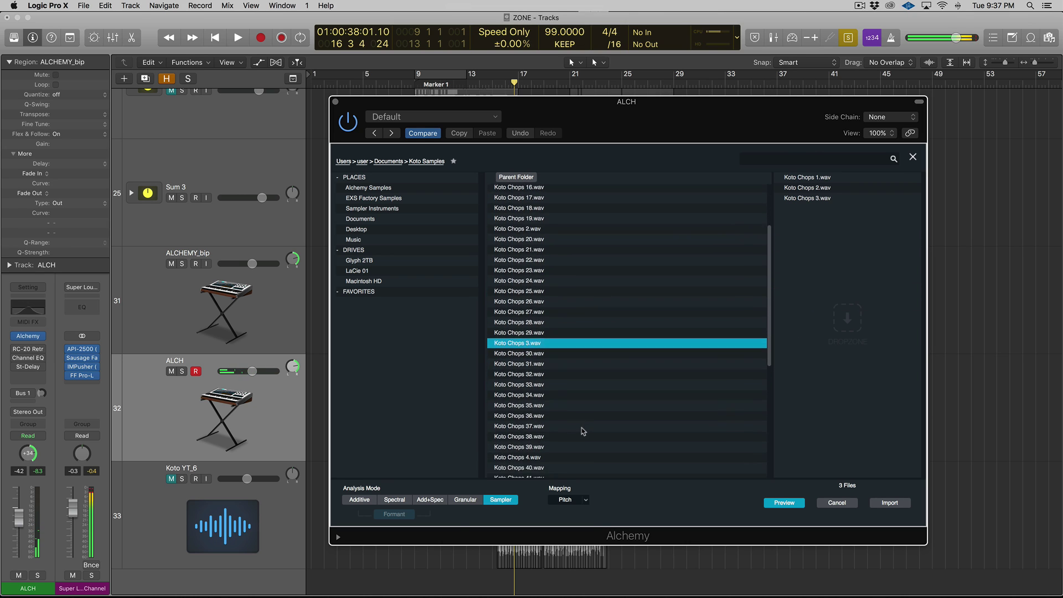
scroll(581, 427, "down", 1)
left_click(540, 219)
left_click(545, 271, "shift")
left_click_drag(522, 224, 861, 265)
- Add Koto Chops 30–35, set the key mapping, and import all fifteen files
left_click(553, 408)
scroll(561, 428, "down", 3)
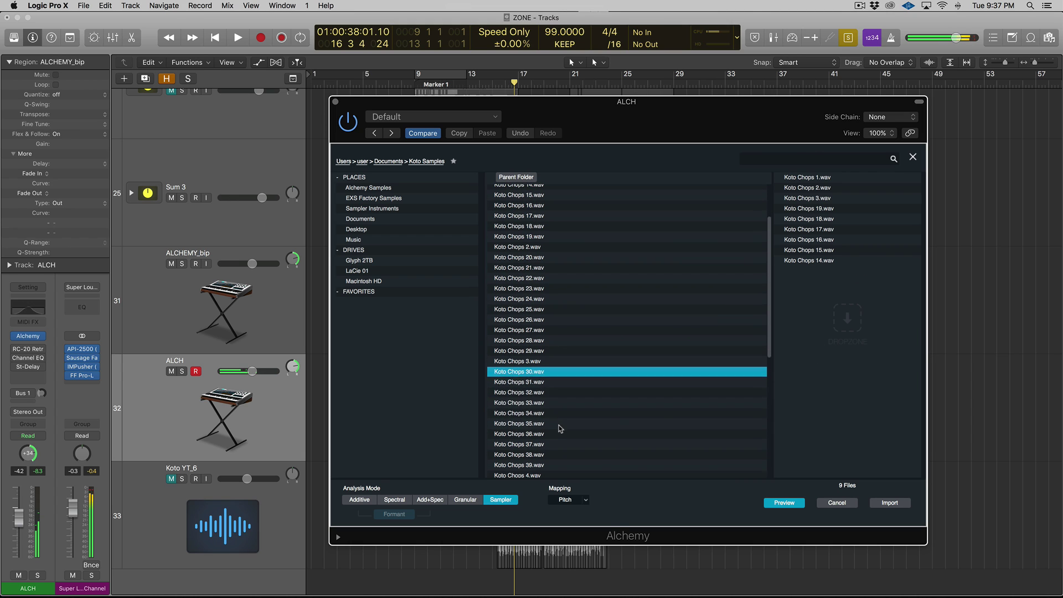
left_click(561, 426, "shift")
left_click_drag(548, 384, 826, 318)
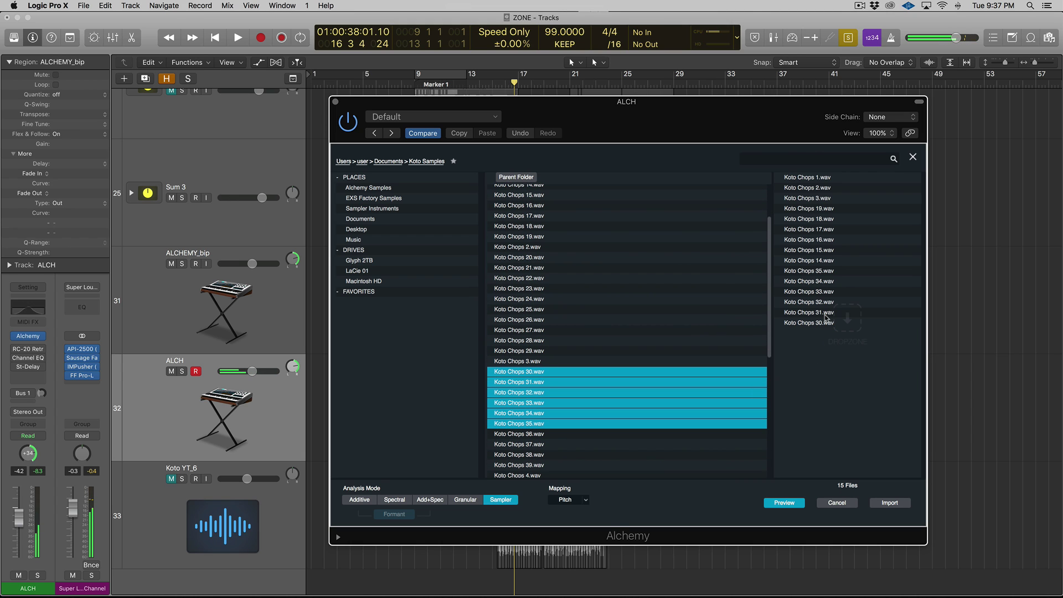
left_click(585, 501)
left_click(892, 504)
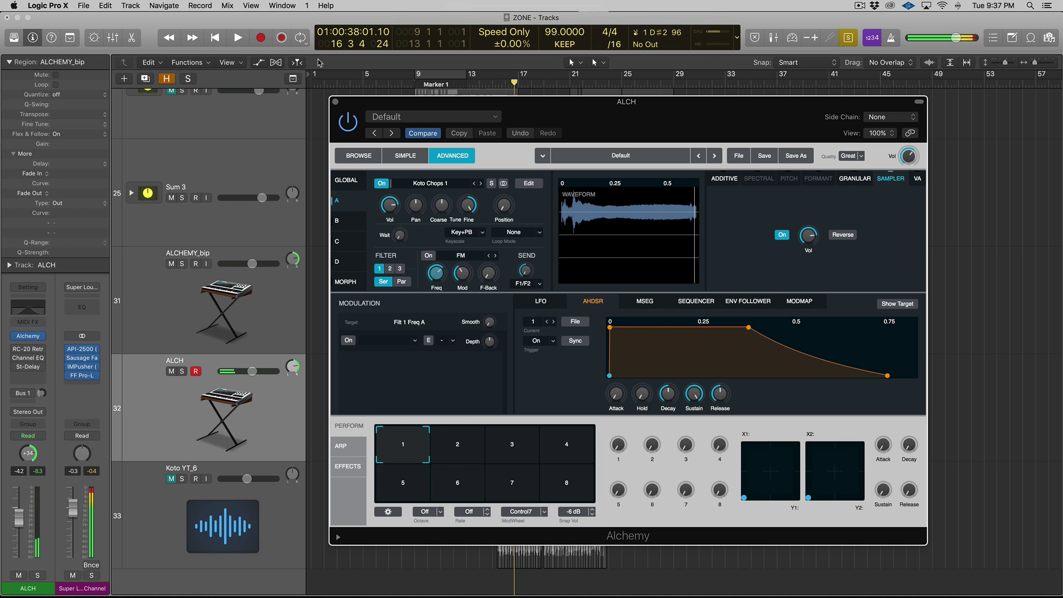
- Audition the ALCHEMY_bip region from Marker 1, then open Koto Chops 1's source editor
left_click_drag(344, 101, 650, 81)
left_click(435, 250)
key("shift+space")
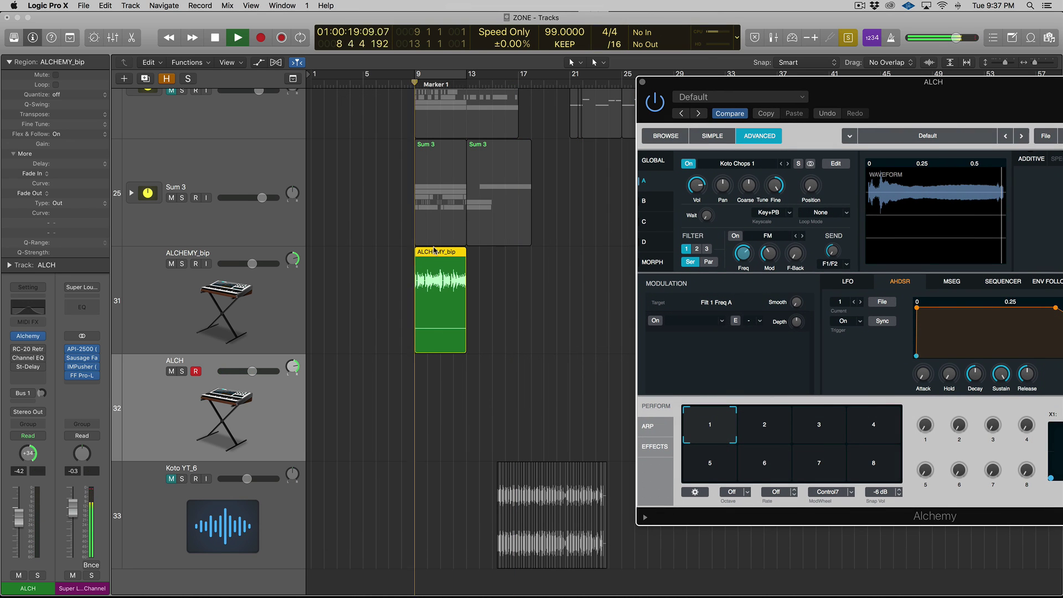
key("super+Right")
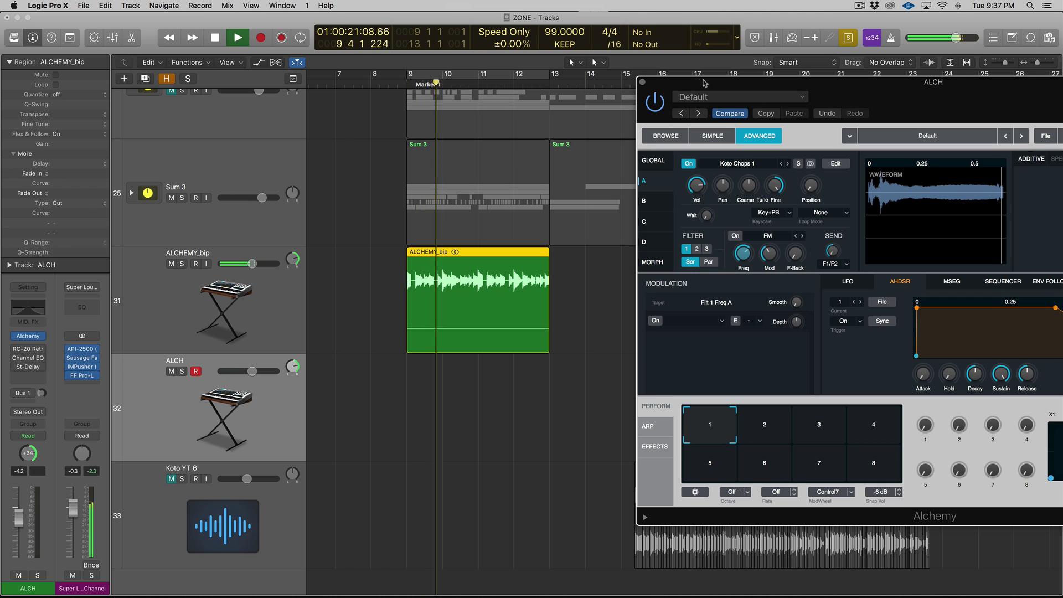
left_click_drag(703, 83, 492, 82)
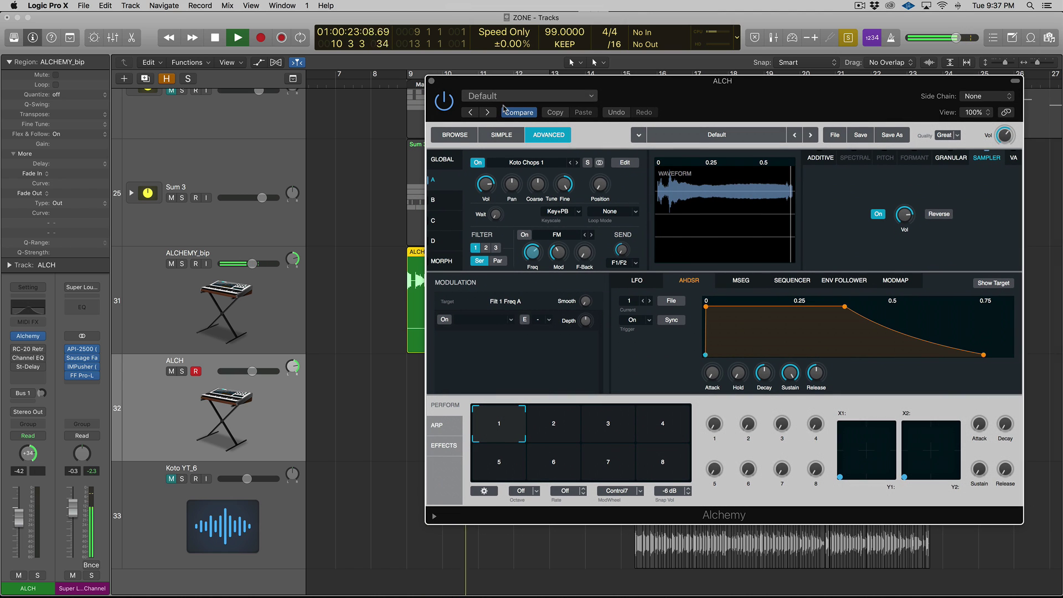
key("space")
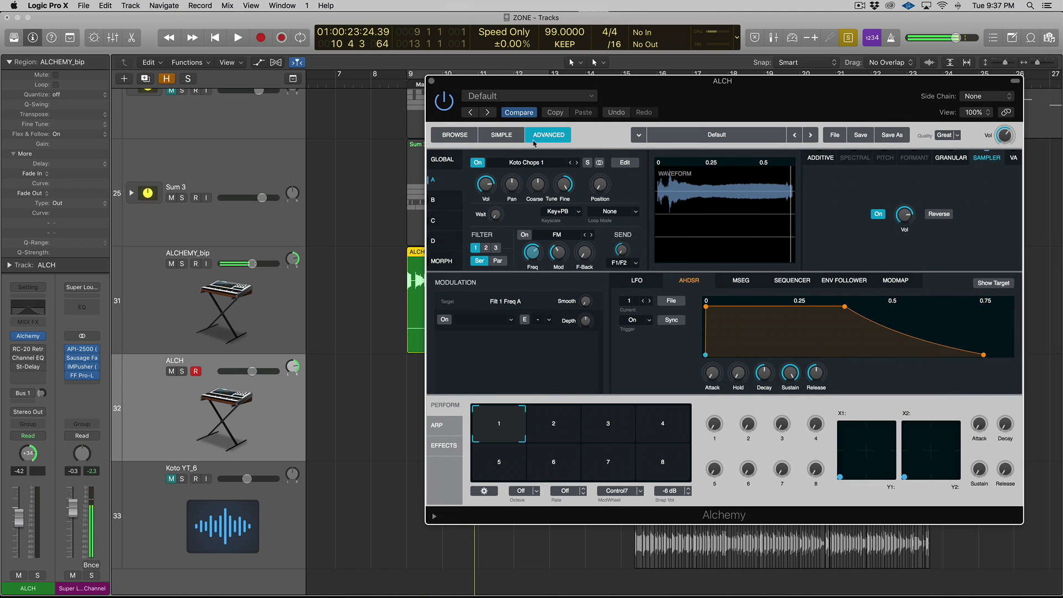
left_click(622, 163)
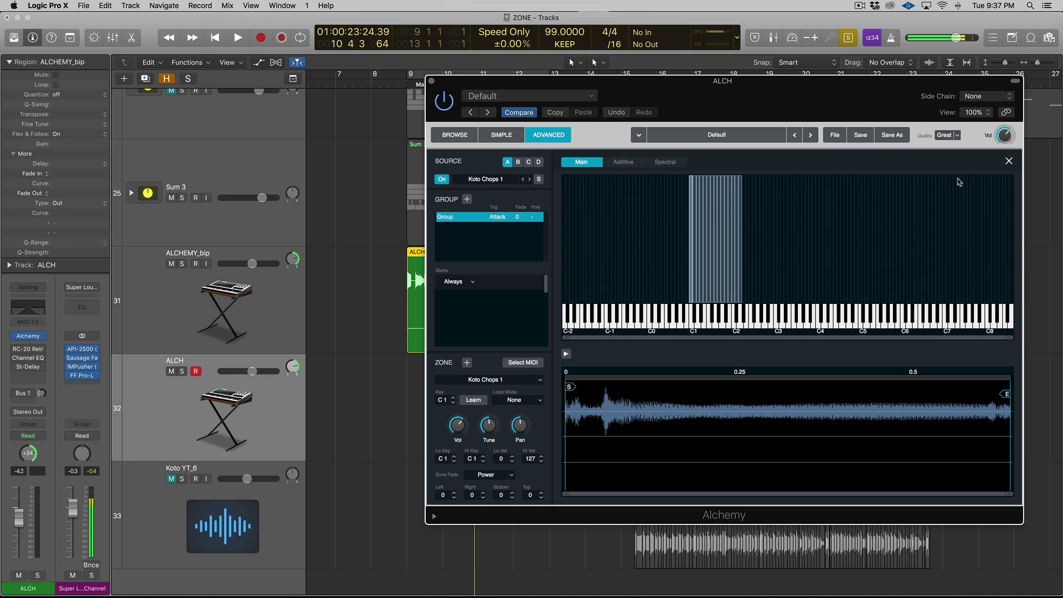
- Import Koto Chops 1–25 into the Koto Chops source using Granular analysis
left_click(1009, 161)
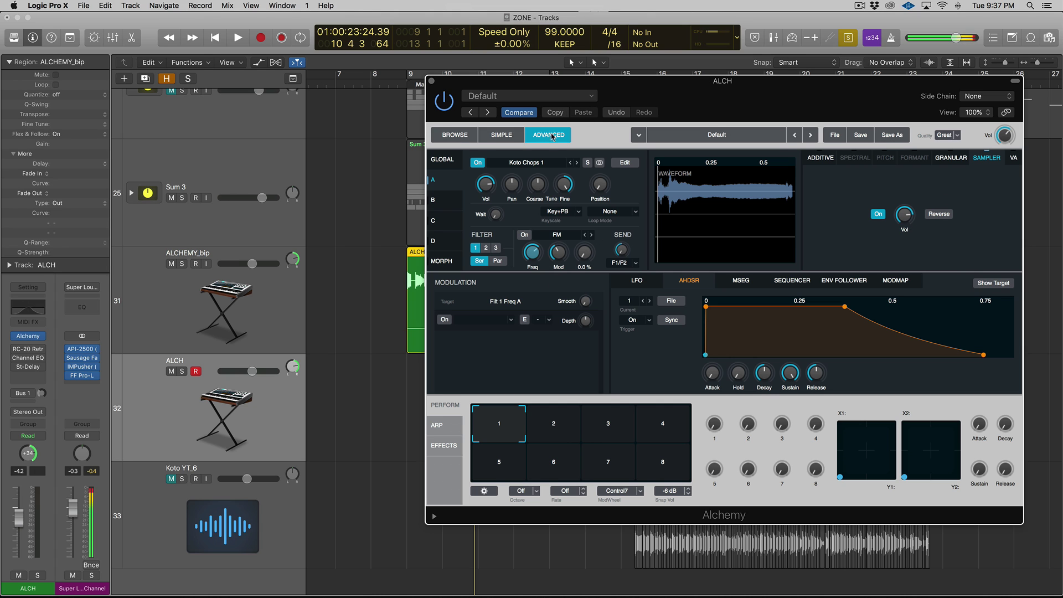
left_click(526, 163)
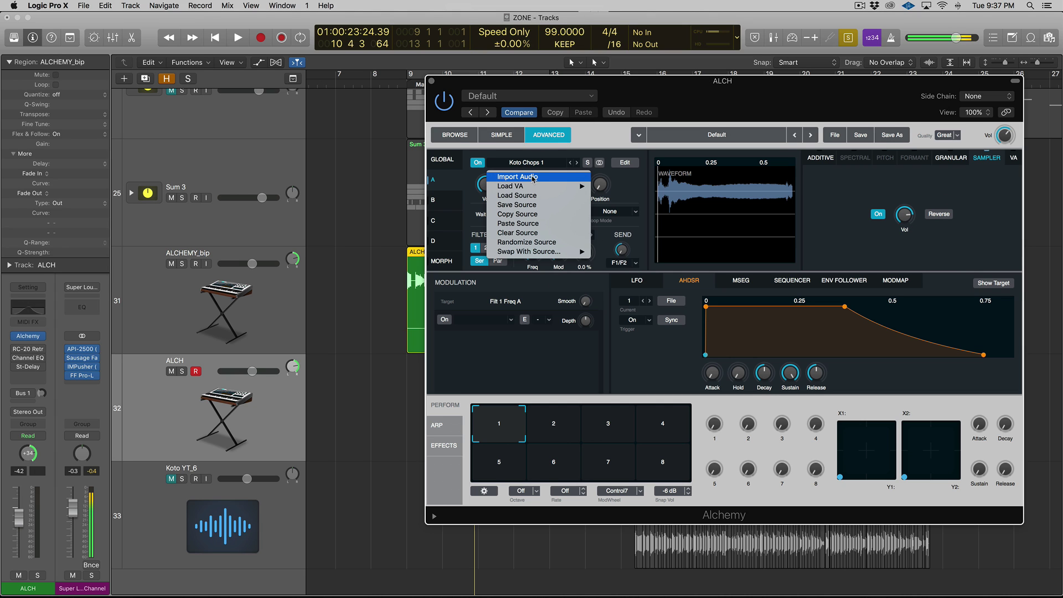
left_click(540, 177)
left_click(645, 179)
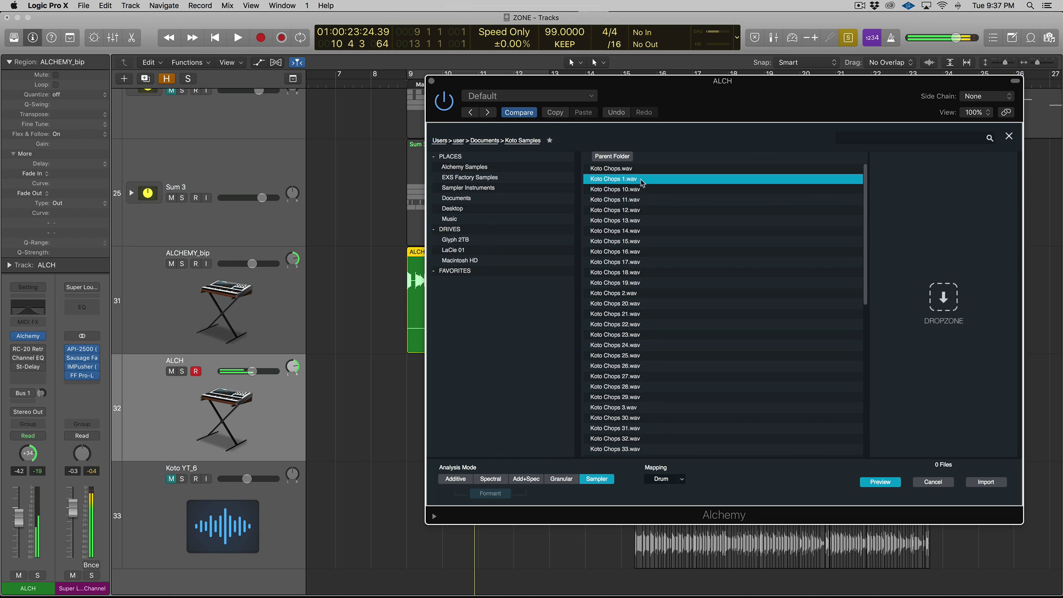
left_click(656, 355, "shift")
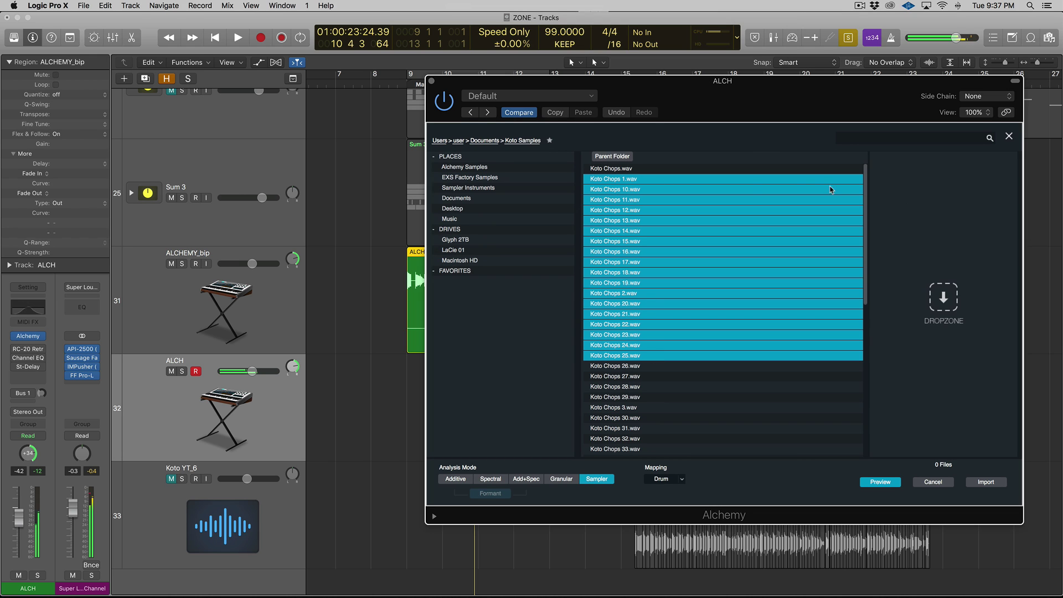
left_click_drag(840, 190, 931, 191)
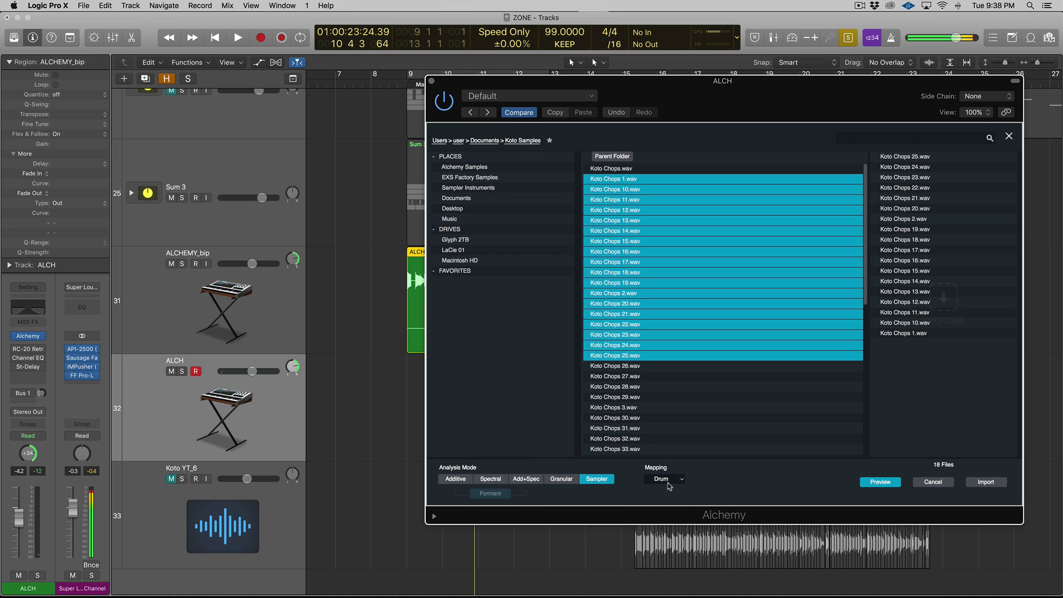
left_click(558, 481)
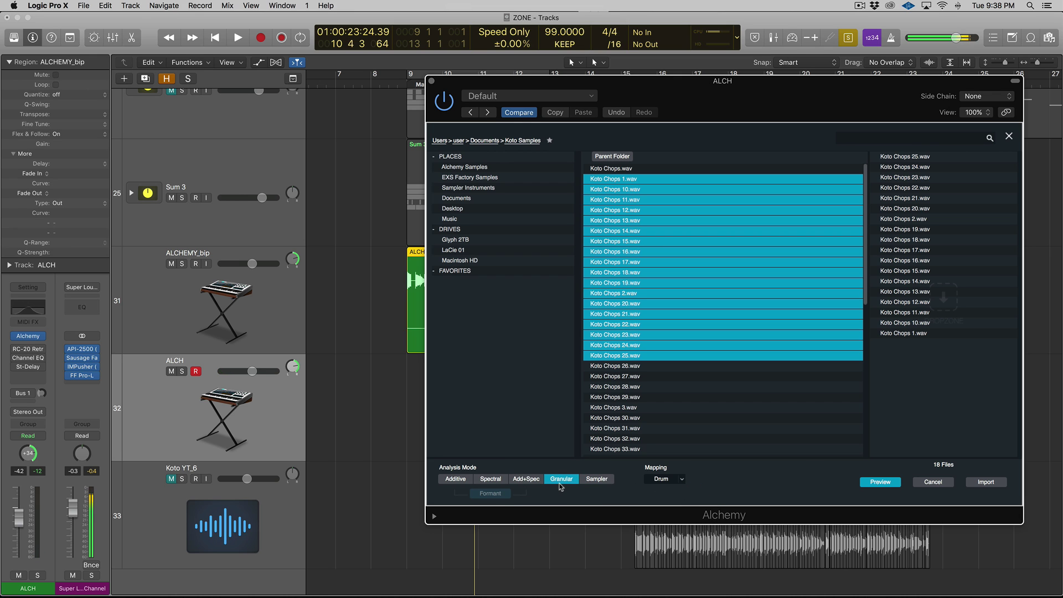
left_click(984, 482)
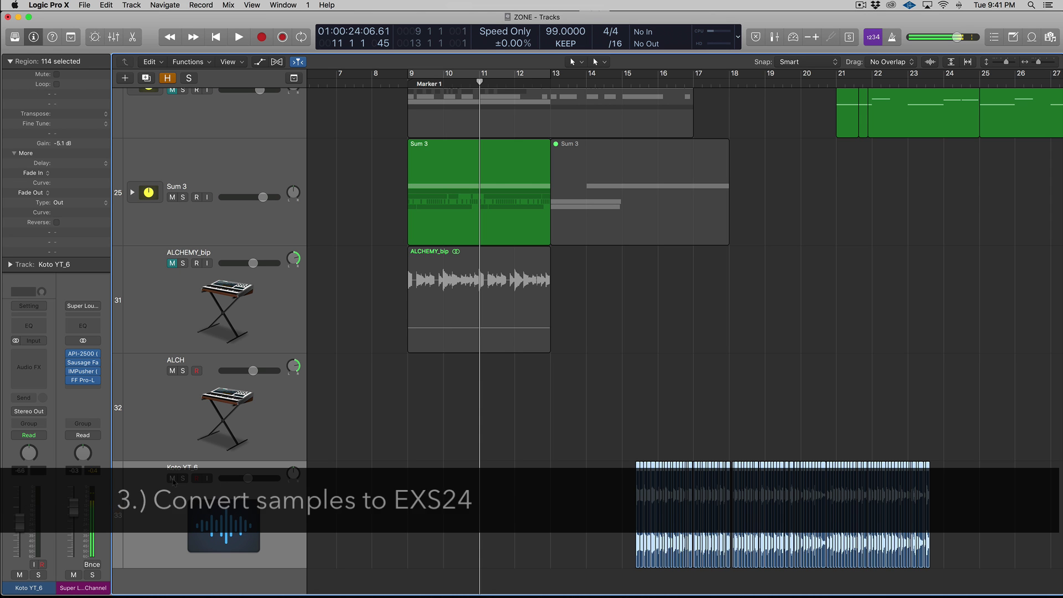
- Solo the Koto YT_6 track, select all 114 regions and audition them from bar 15
key("z")
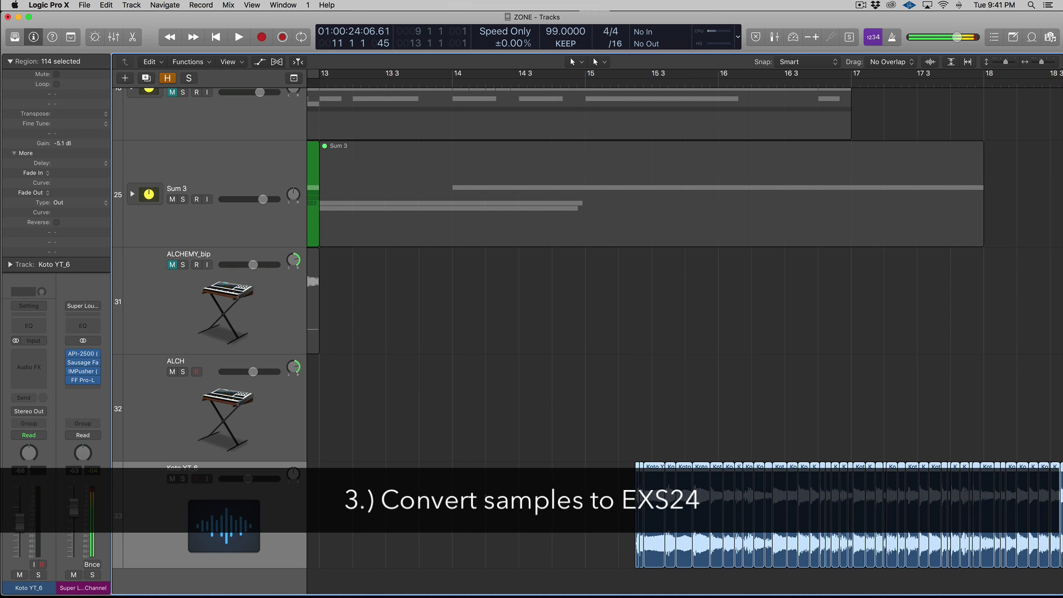
left_click(423, 440)
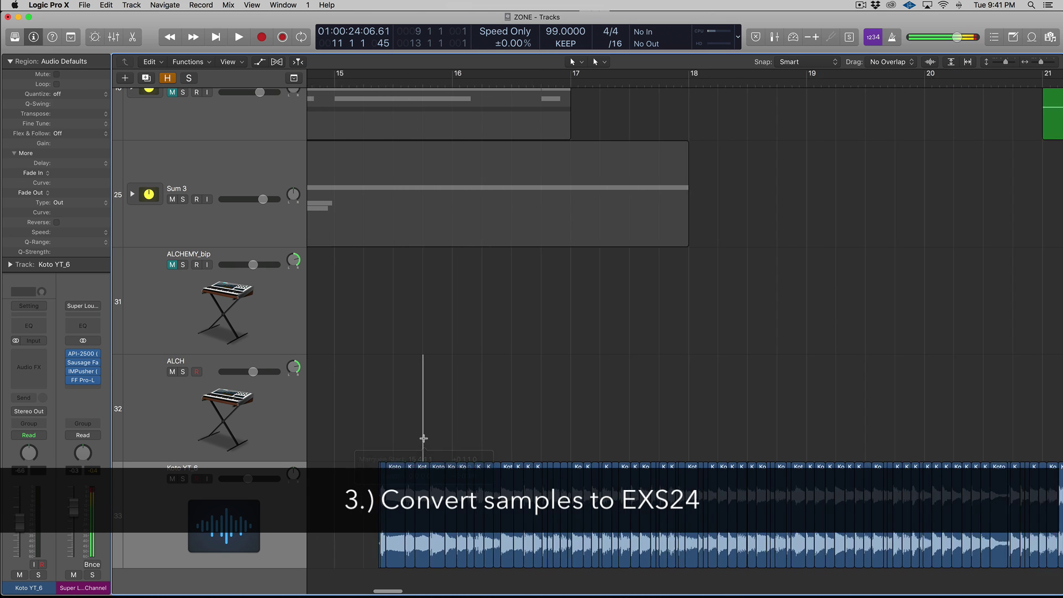
scroll(422, 440, "down", 2)
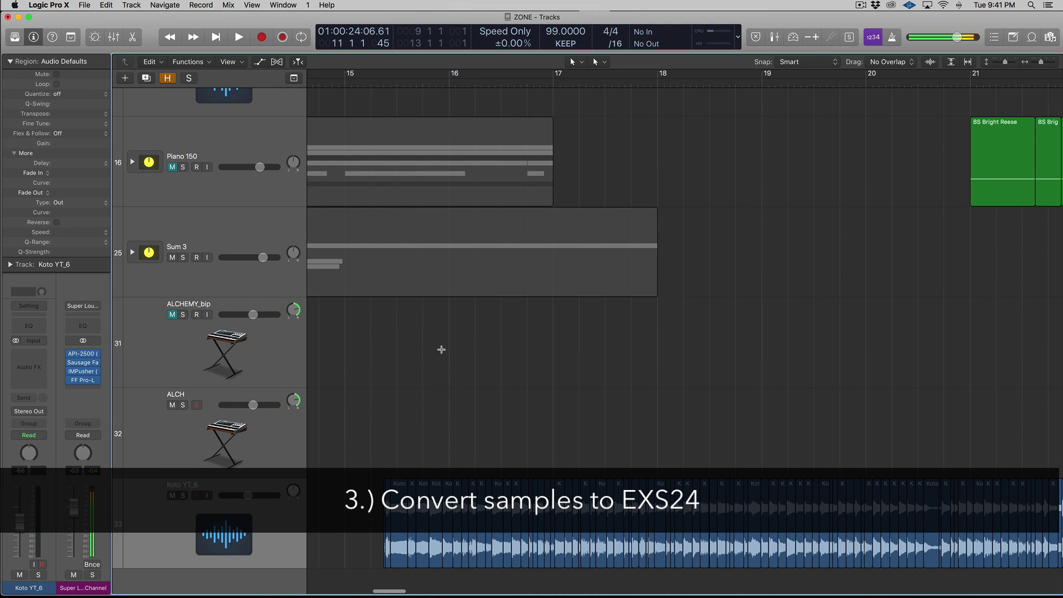
left_click(380, 86)
key("s")
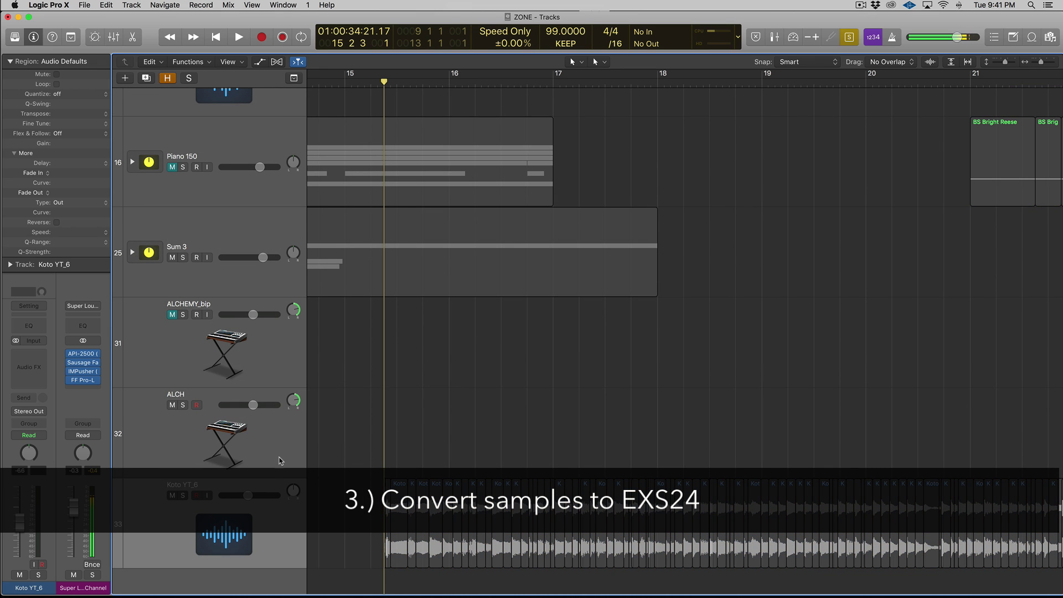
left_click(290, 505)
key("space")
key("super+Left")
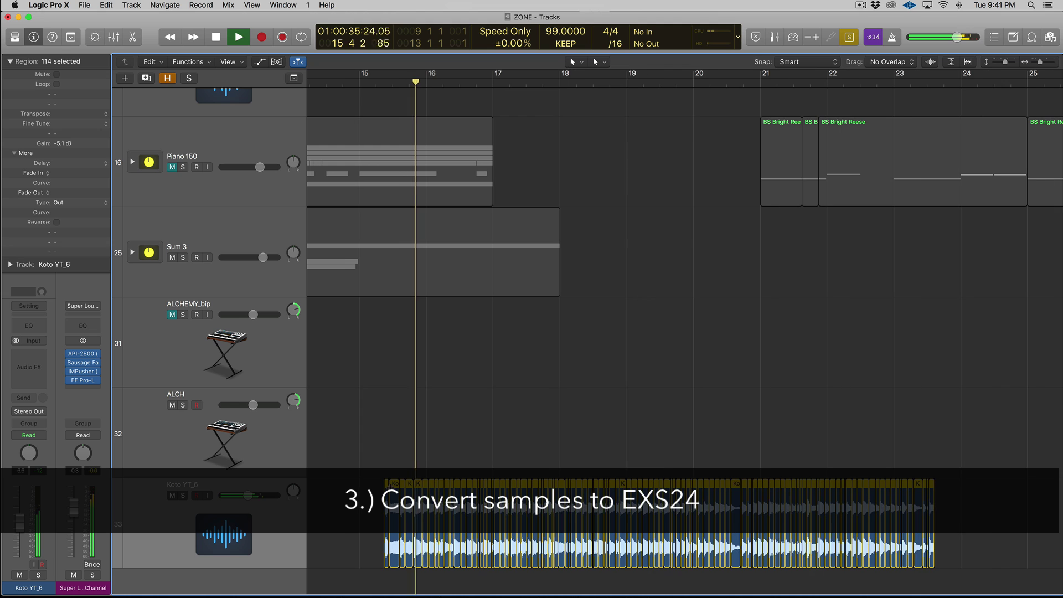
key("space")
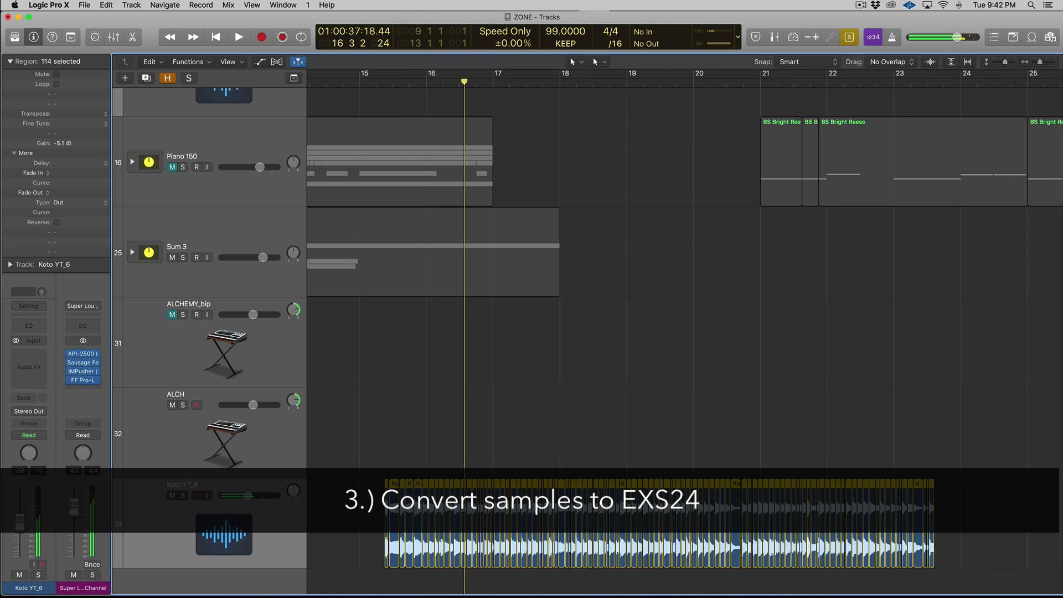
- Convert the regions to a new sampler track, keeping C1 (36) as the lowest trigger note
right_click(391, 483)
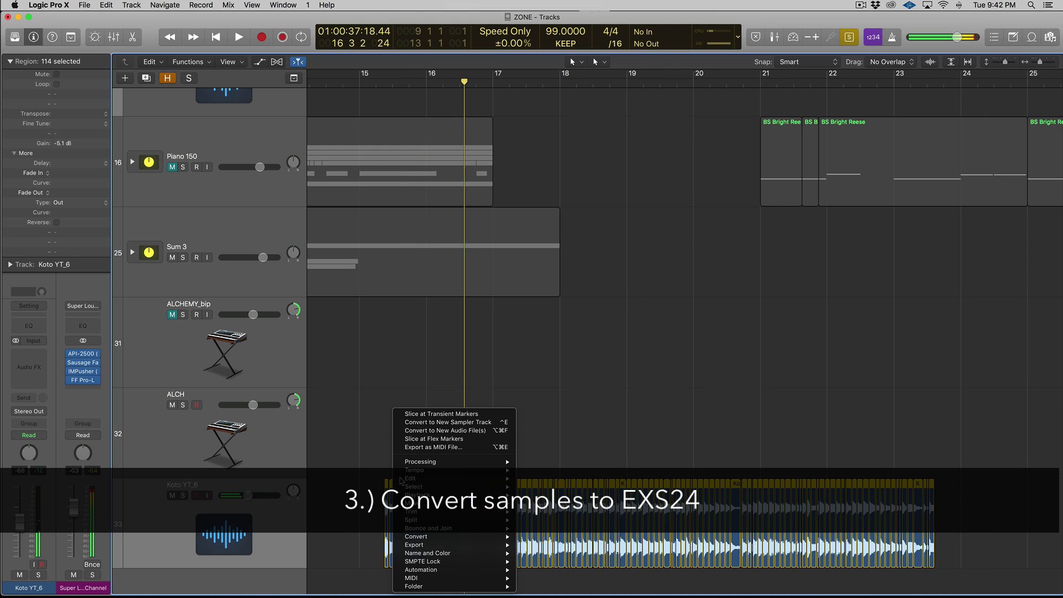
left_click(451, 422)
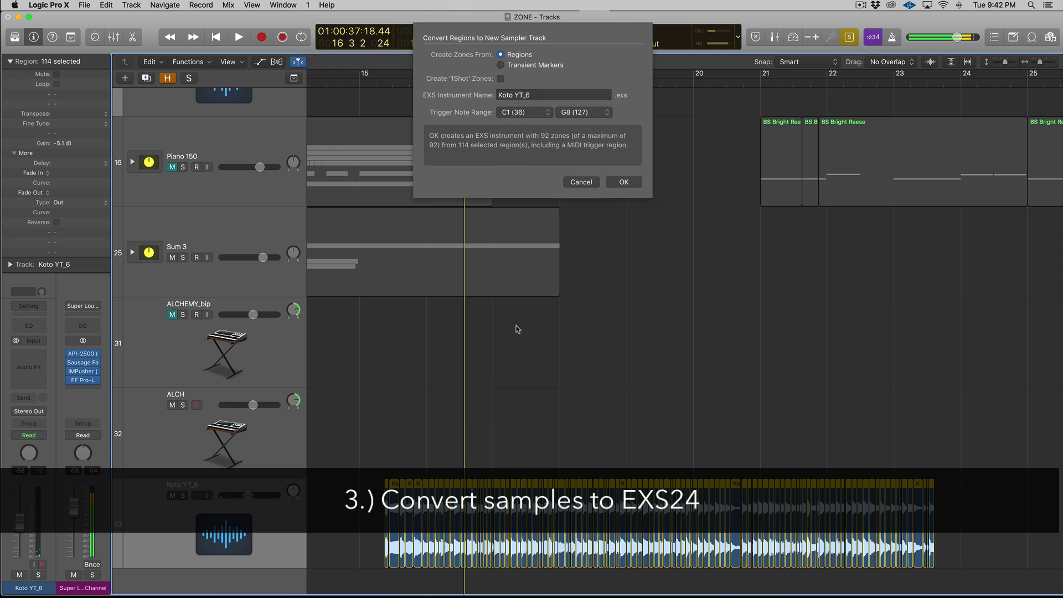
left_click(520, 113)
left_click(536, 128)
left_click(623, 182)
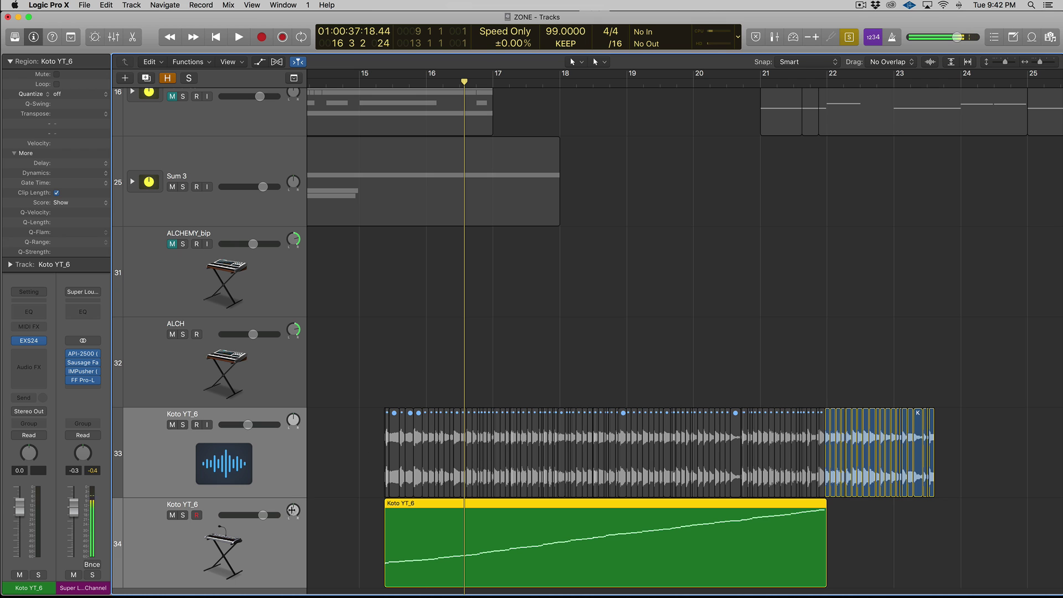
- Play the new sampler track from bar 15 and lower its volume to -16.8 dB
left_click(292, 521)
scroll(399, 530, "right", 3)
scroll(400, 530, "up", 3)
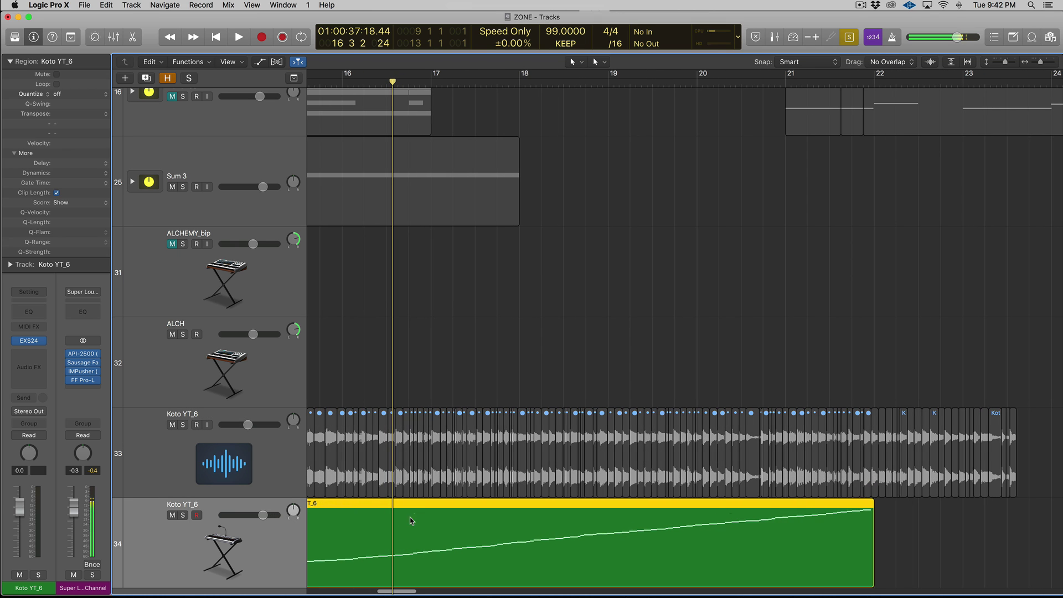
scroll(738, 529, "left", 5)
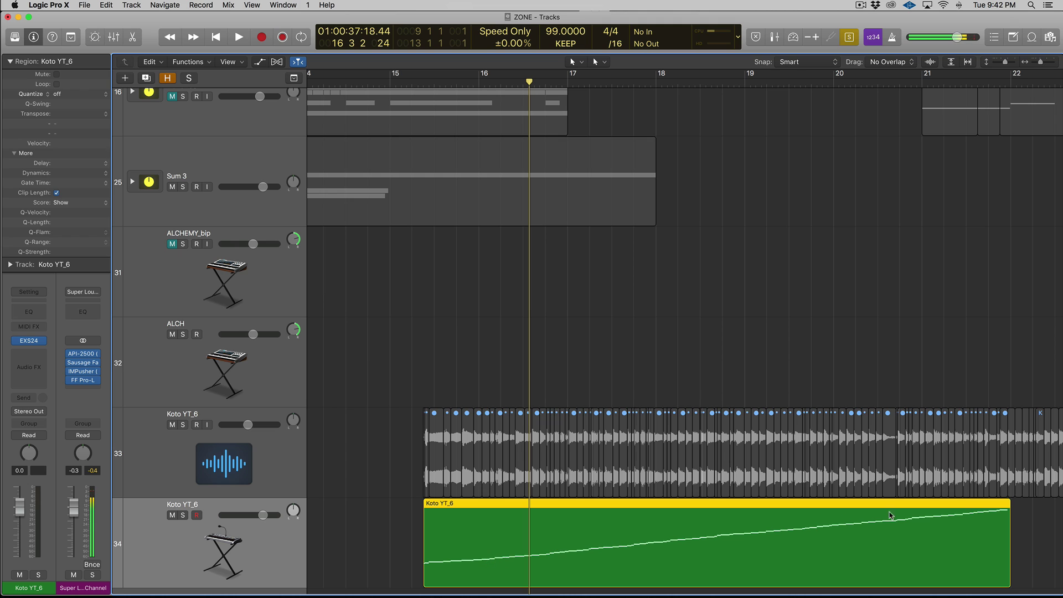
left_click(398, 82)
key("space")
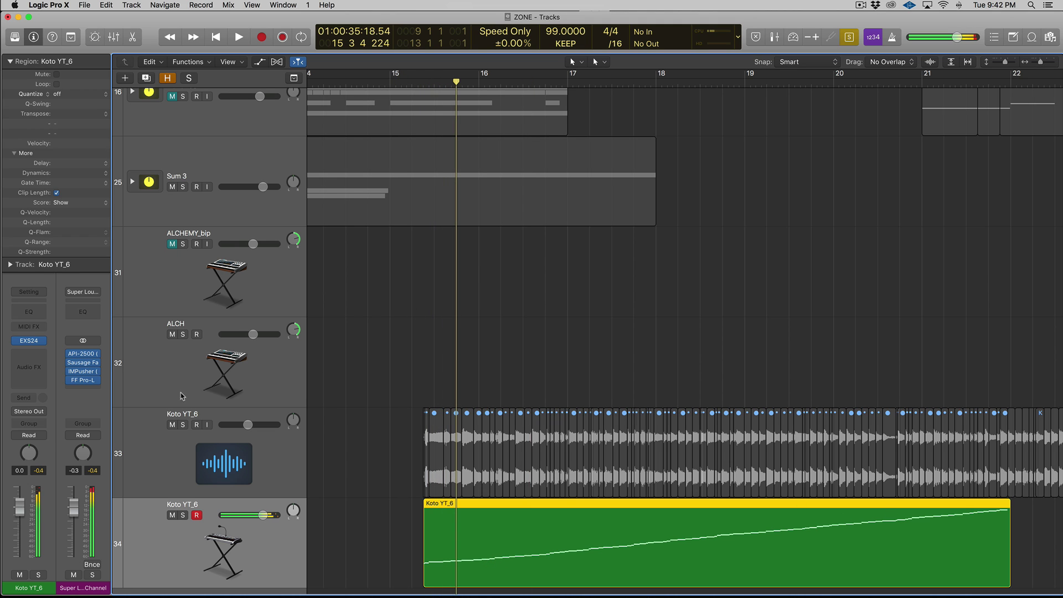
left_click_drag(18, 506, 20, 536)
key("space")
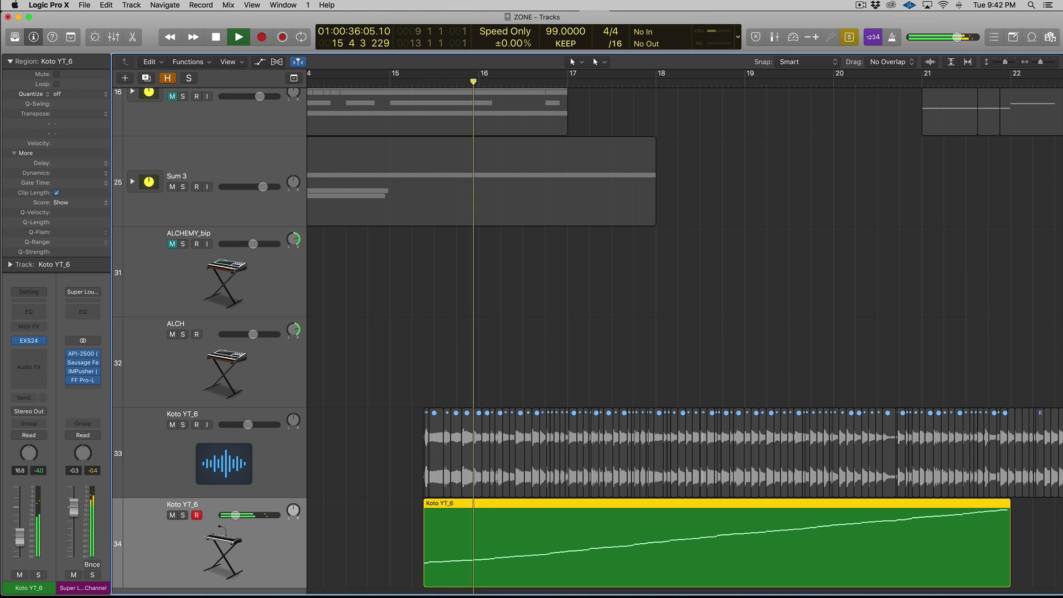
- Stop playback and open the track's EXS24 instrument
mouse_move(28, 342)
key("space")
left_click(28, 341)
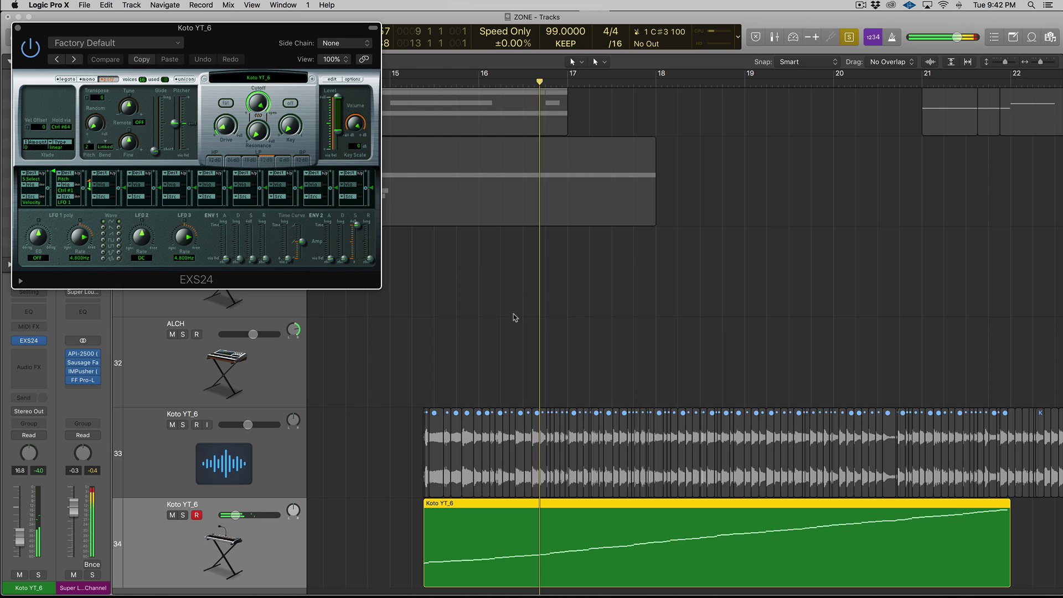
- Set ENV2 decay to about 45.6 ms and review Koto YT_6's zone mapping in the Instrument Editor
left_click_drag(373, 263, 330, 256)
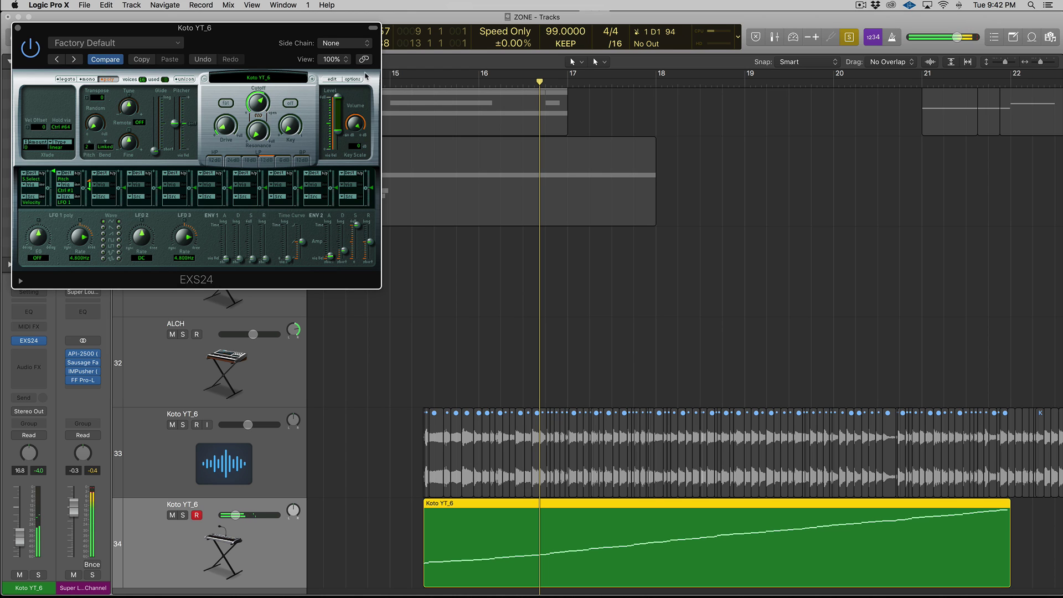
left_click(333, 79)
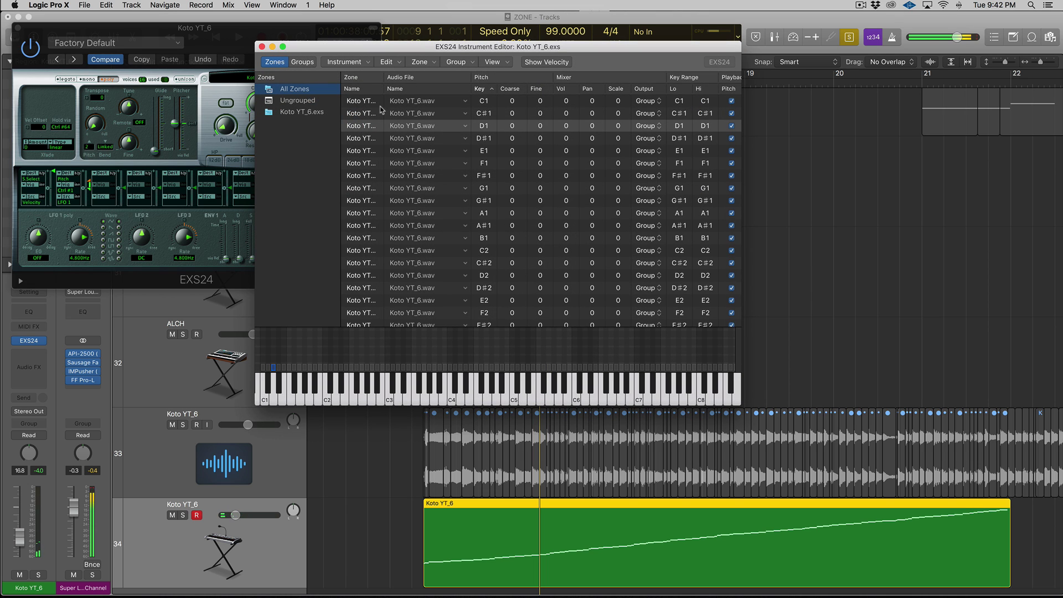
left_click(457, 62)
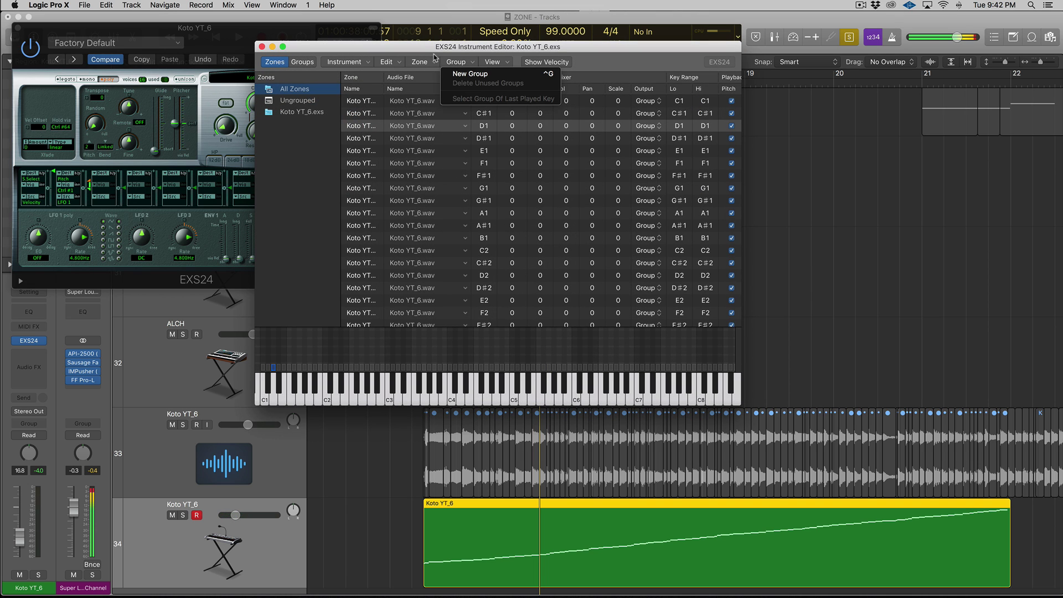
left_click(433, 57)
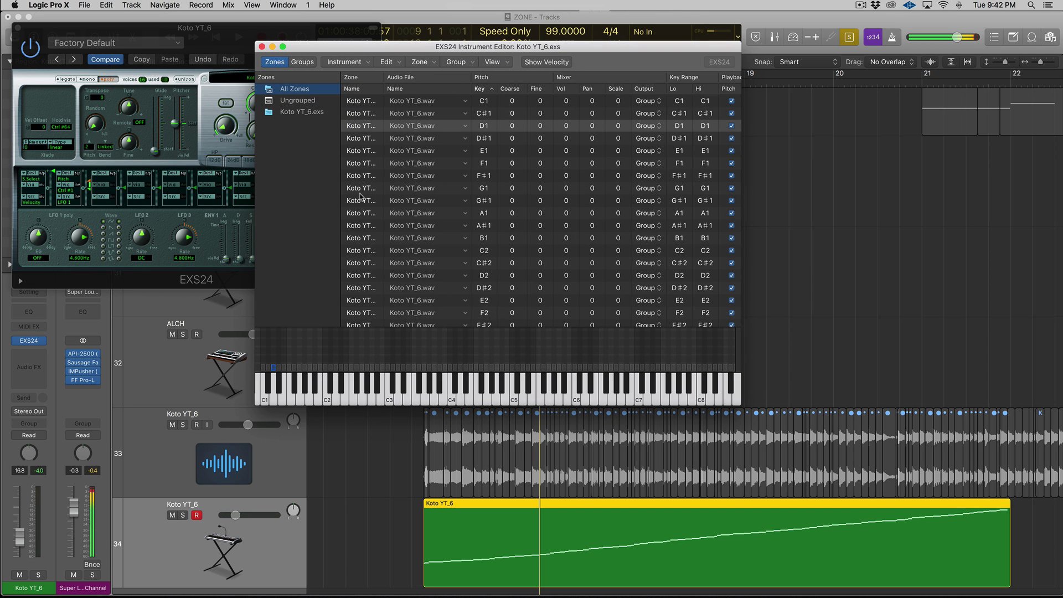
left_click(262, 46)
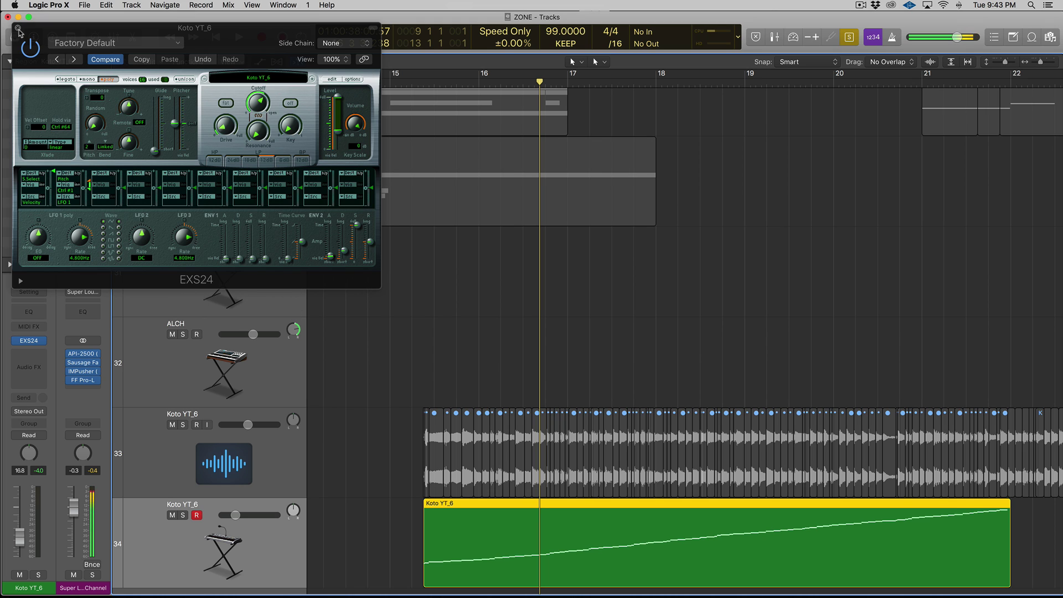
- Close the EXS24 plugin window for the Koto YT_6 track
left_click(18, 28)
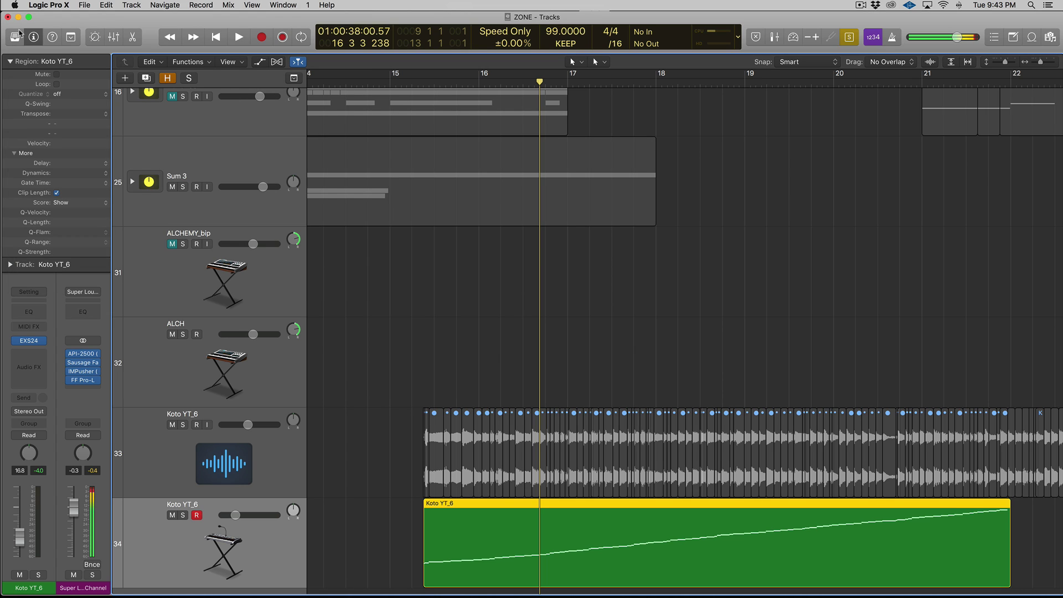